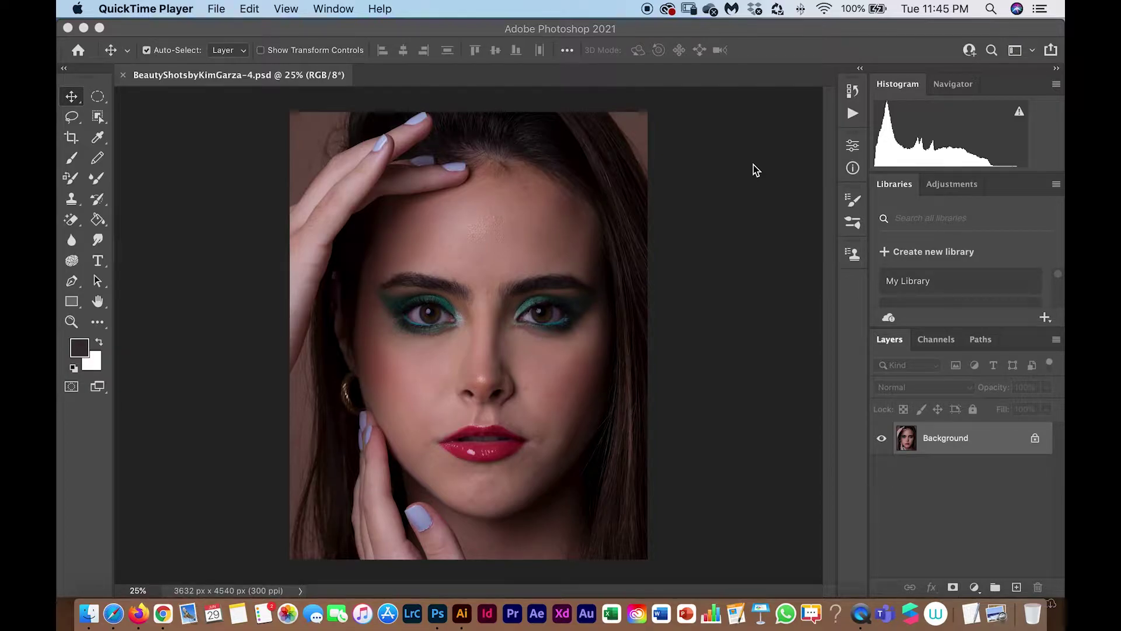
Crop the portrait to the 4:5 (8:10) ratio, keeping the full image height in the frame
key(F2)
click(330, 33)
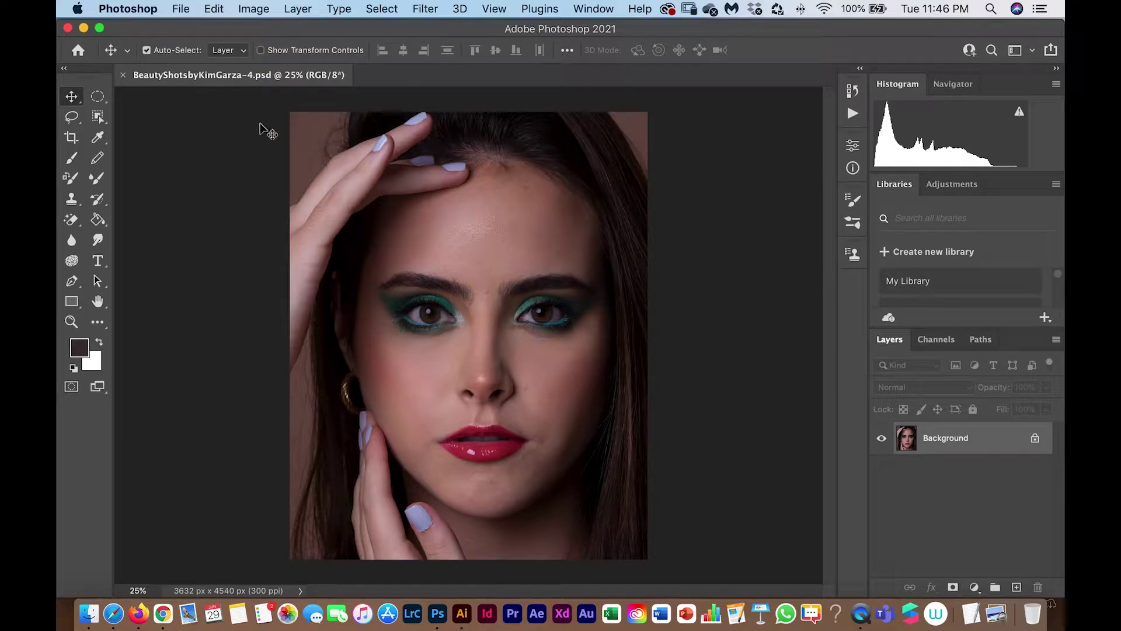
click(71, 137)
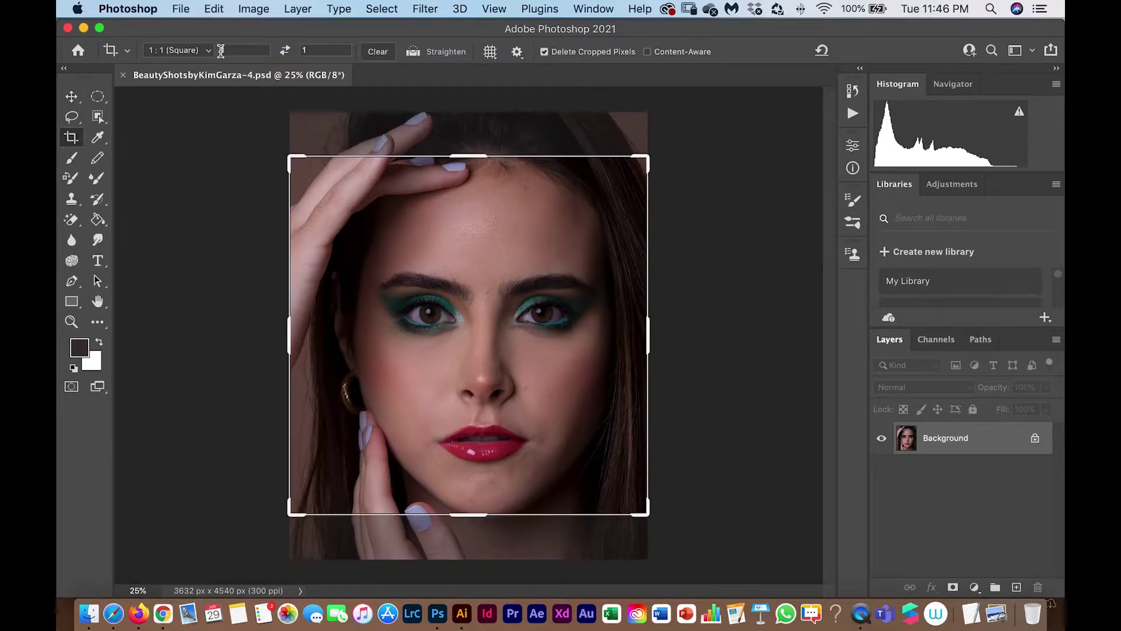
click(190, 50)
click(187, 63)
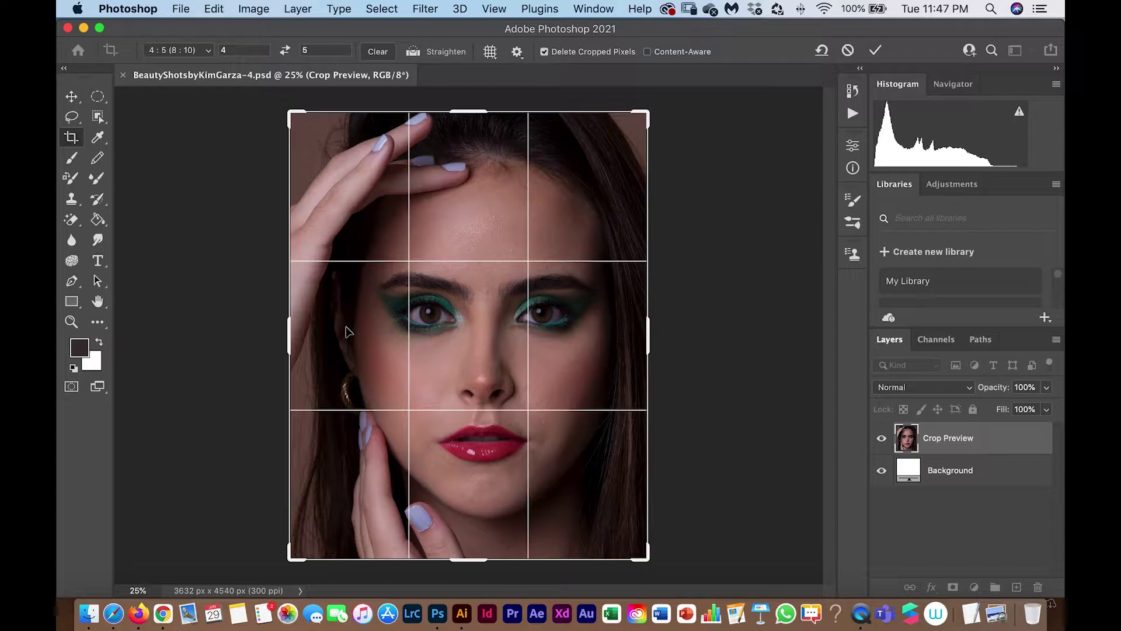
click(875, 50)
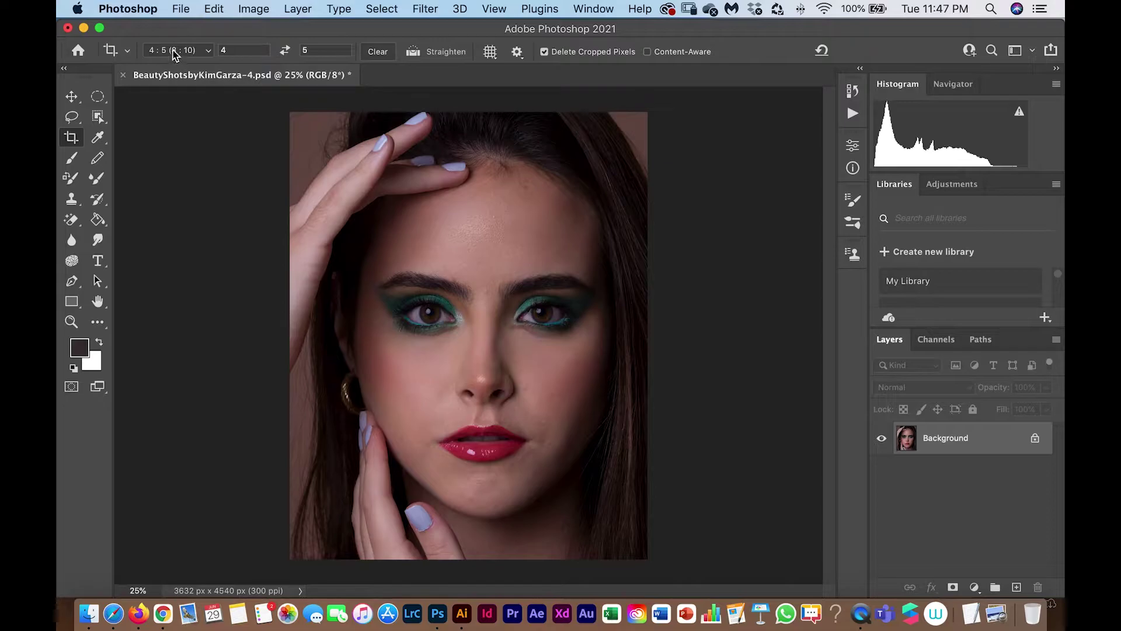
click(71, 94)
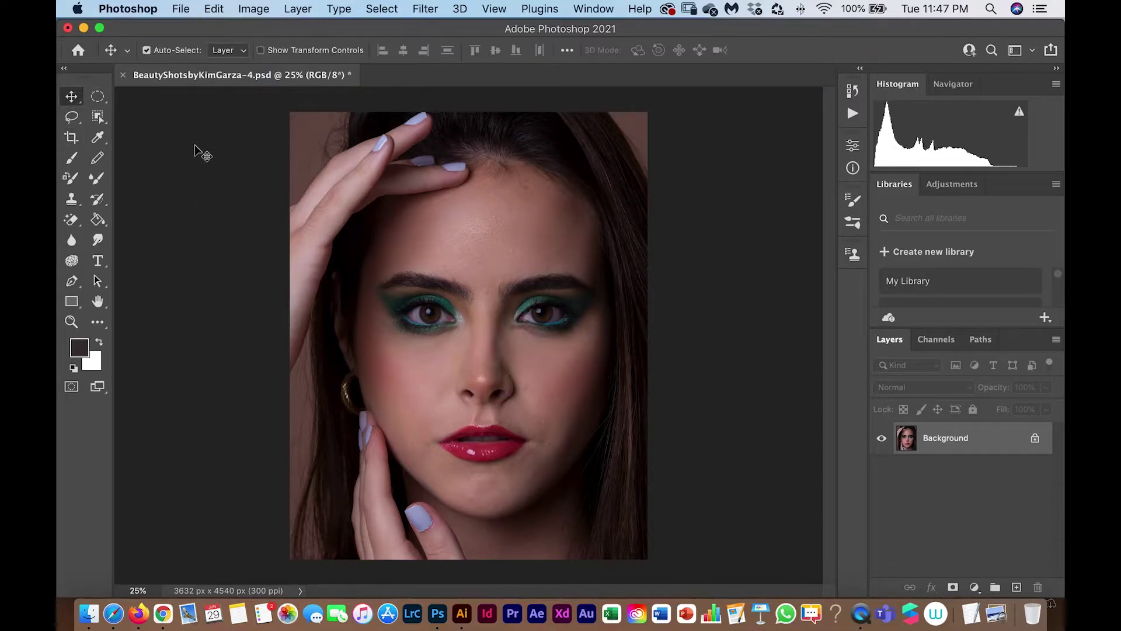
Review the photo's camera data in its file information
click(181, 9)
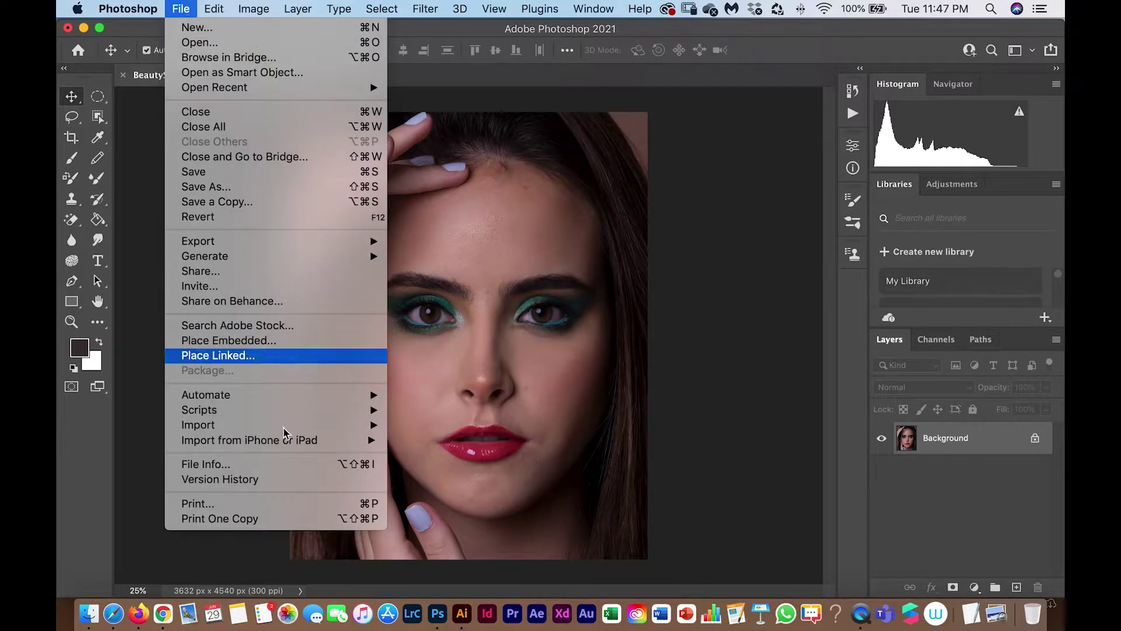
click(249, 465)
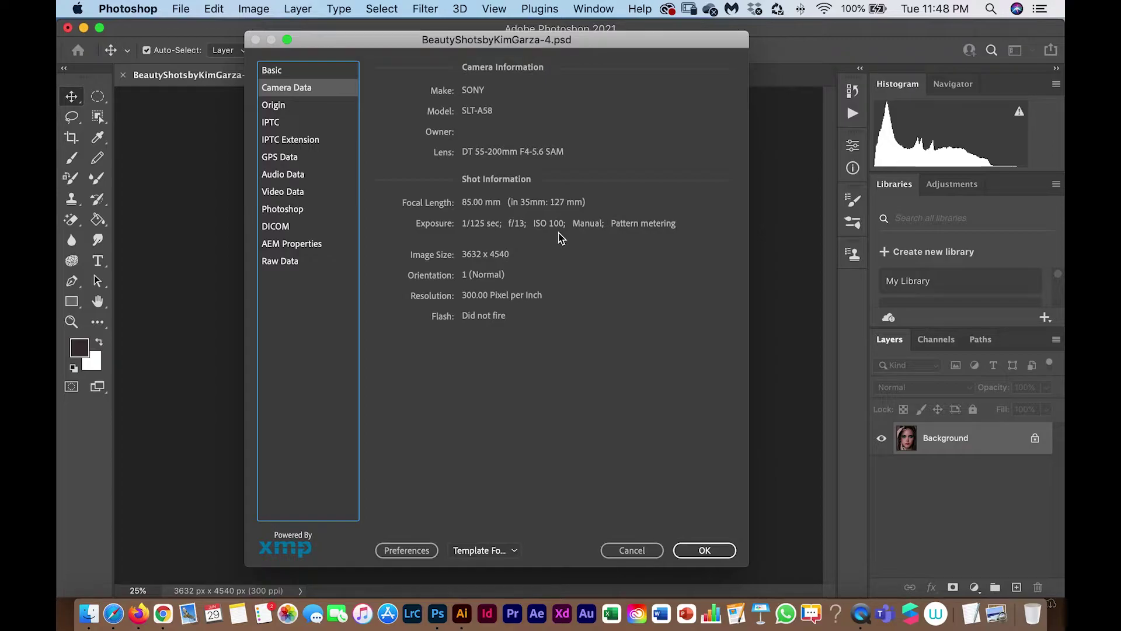
click(702, 550)
Duplicate the Background layer and rename the copy Healing
key(super)
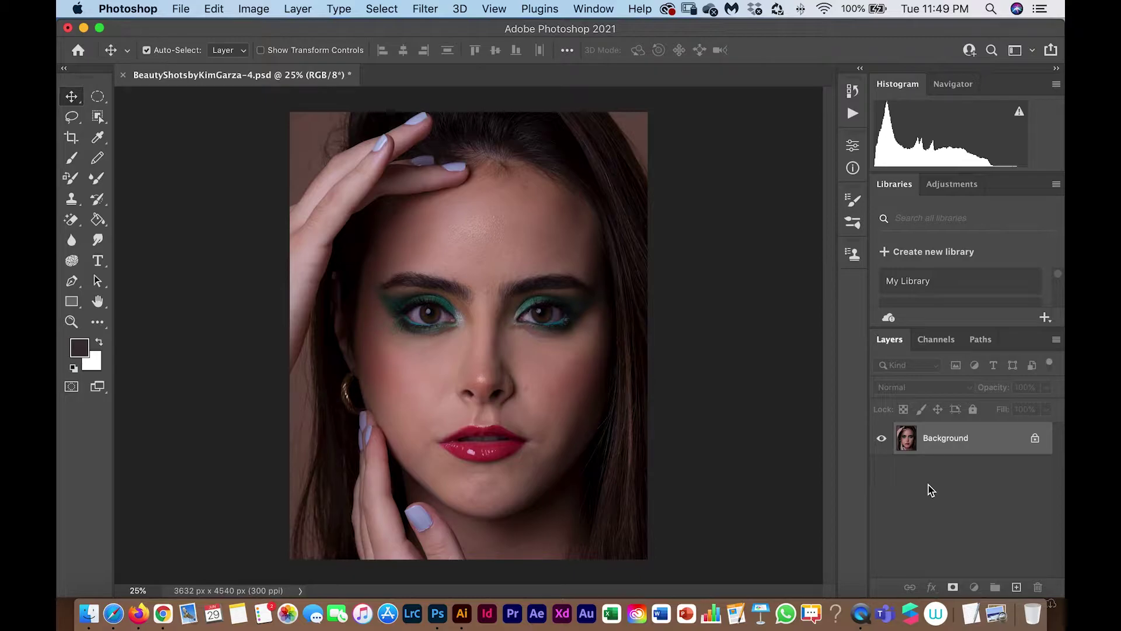
key(super+j)
double_click(937, 438)
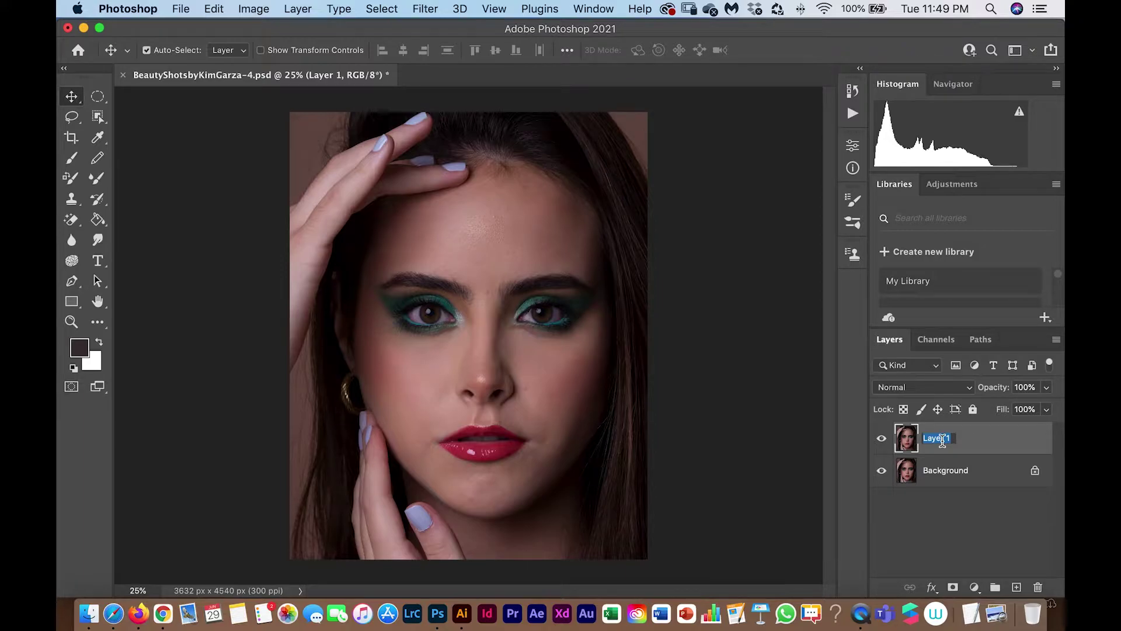
text(H)
key(Escape)
click(946, 467)
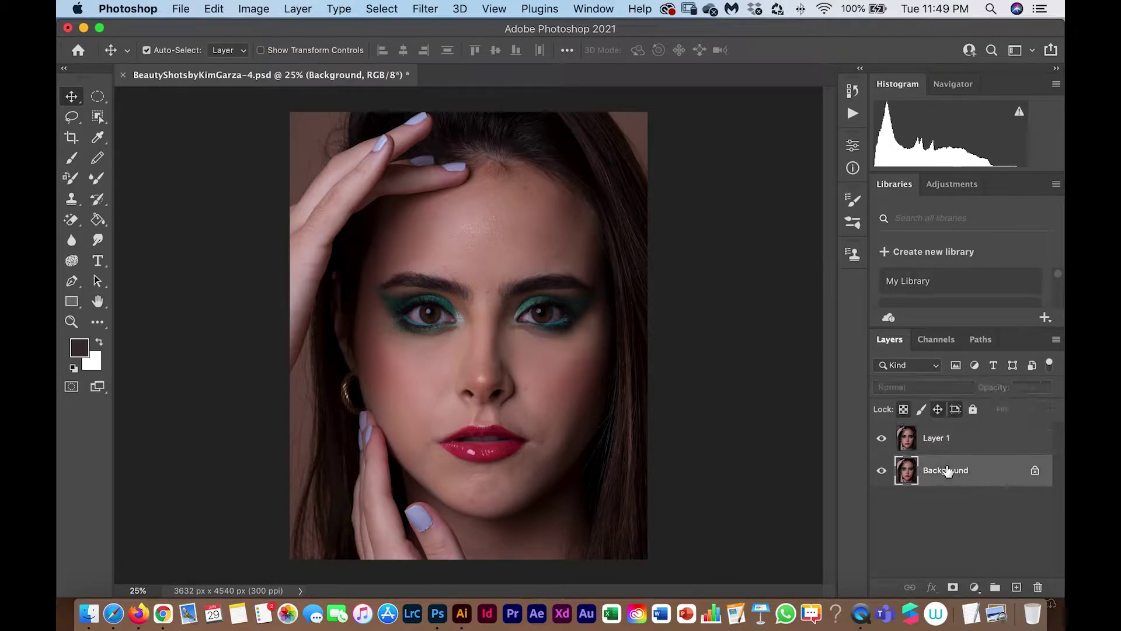
click(936, 446)
key(j)
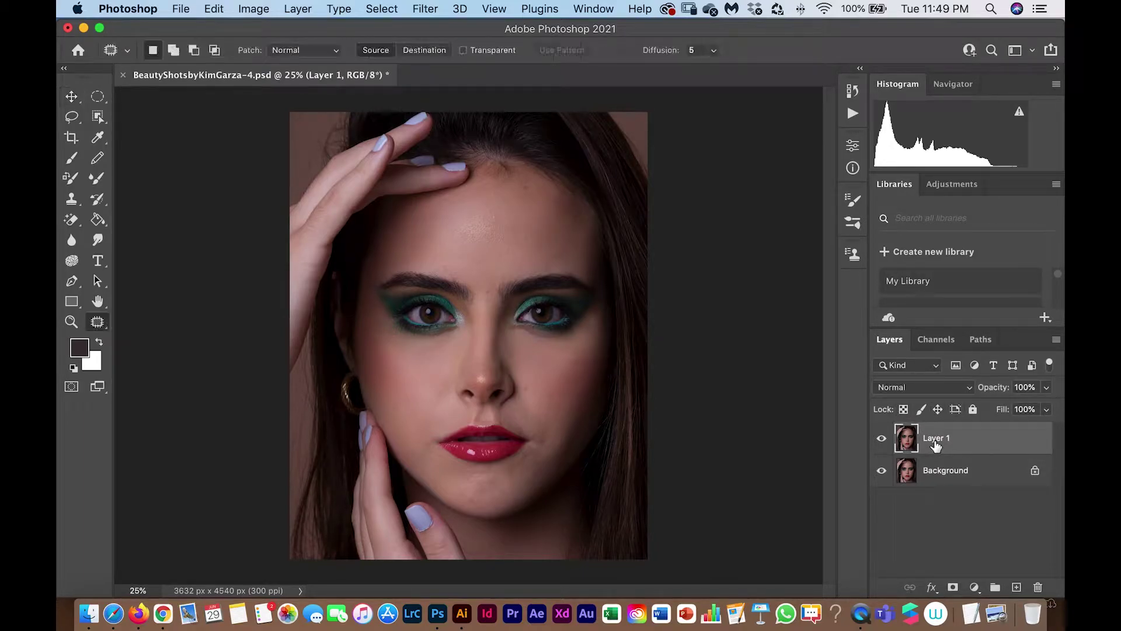
double_click(934, 441)
text(Healing)
key(Return)
Remove the stray hairs and spots on the upper forehead below the hairline with the Spot Healing Brush in Content-Aware mode
scroll(376, 328, up, 5)
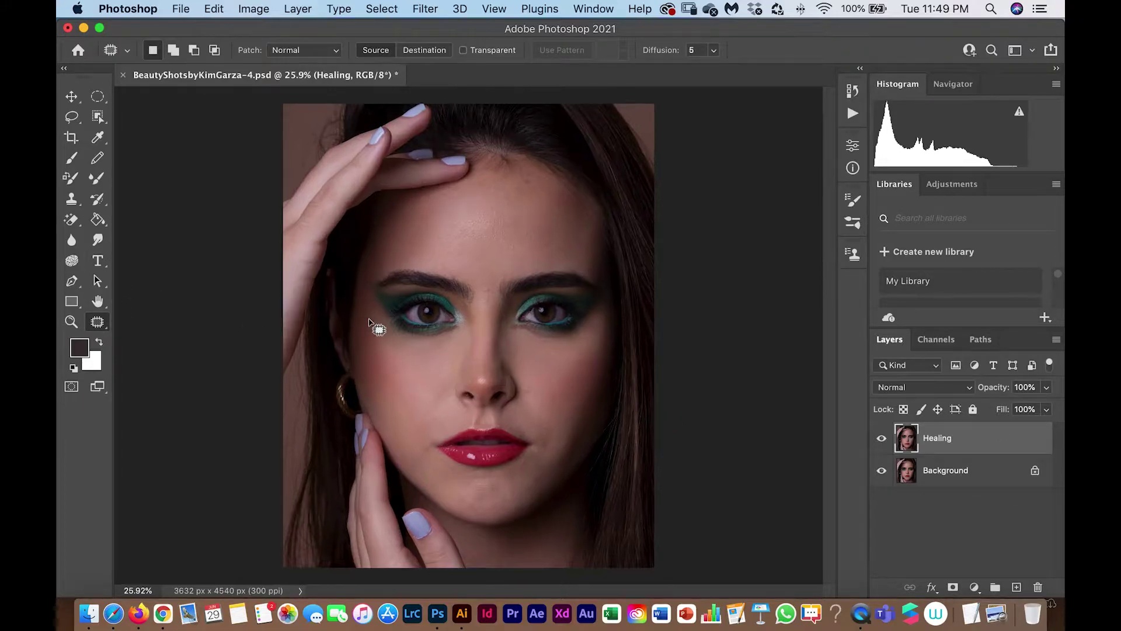
click(98, 322)
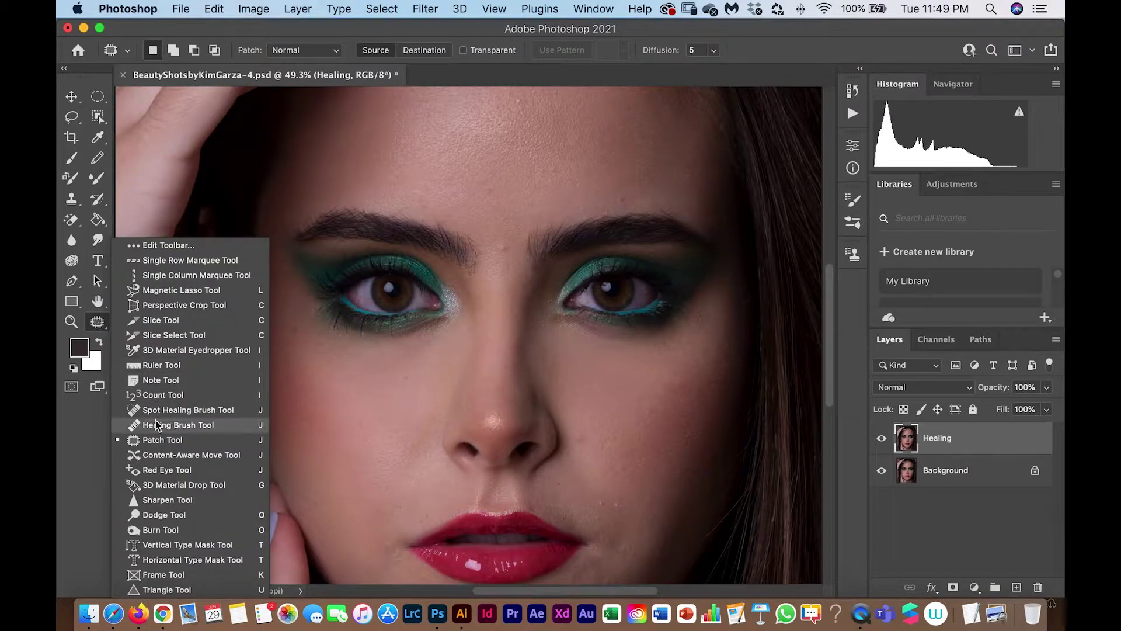
click(193, 410)
scroll(458, 315, up, 2)
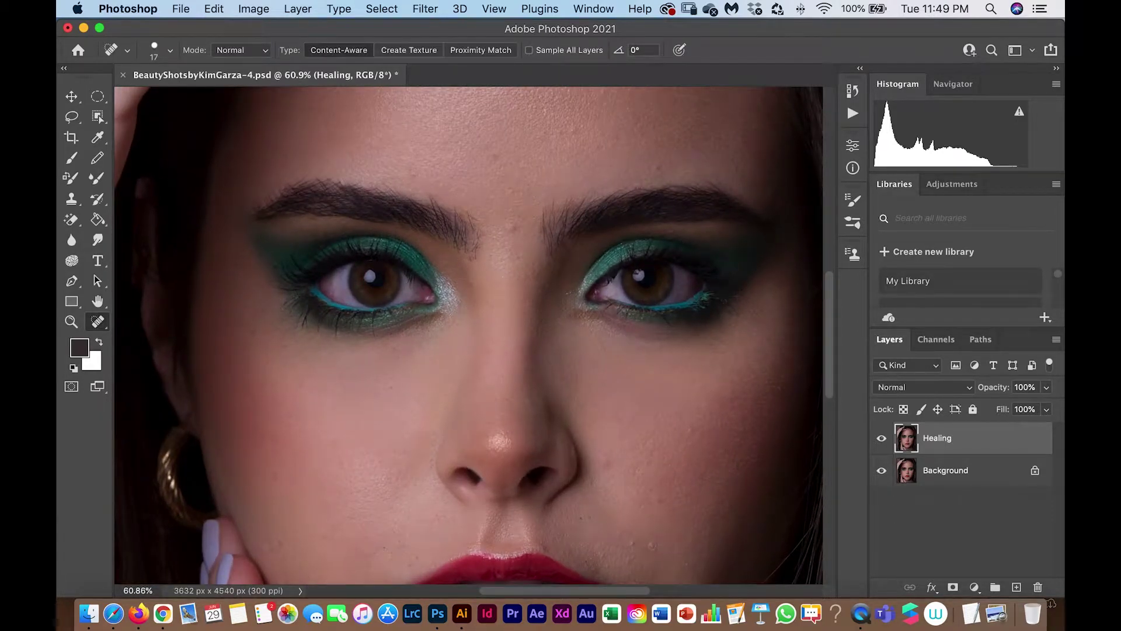
scroll(478, 351, up, 2)
scroll(478, 350, up, 6)
scroll(479, 350, down, 3)
scroll(478, 350, up, 2)
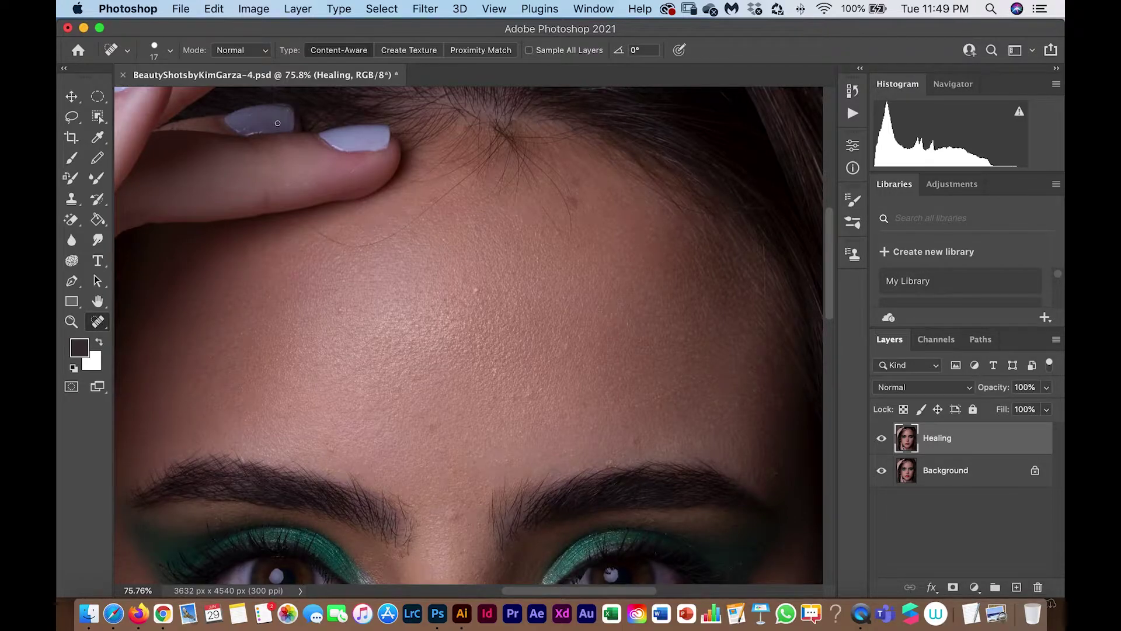
mouse_move(311, 227)
mouse_down()
mouse_move(343, 245)
mouse_move(386, 239)
mouse_move(468, 179)
mouse_up()
drag(538, 198, 565, 241)
mouse_move(545, 172)
mouse_down()
mouse_move(567, 211)
mouse_move(566, 245)
mouse_move(571, 233)
mouse_up()
drag(569, 194, 577, 205)
drag(544, 162, 566, 197)
mouse_move(565, 153)
mouse_down()
mouse_move(581, 188)
mouse_move(571, 181)
mouse_move(592, 175)
mouse_move(588, 186)
mouse_up()
Heal the small blemishes and remaining fine hairs across the upper and central forehead
click(431, 199)
click(459, 216)
drag(442, 245, 446, 237)
drag(473, 289, 480, 290)
drag(340, 309, 338, 309)
Heal the bumps and spots on the lower forehead just above the eyebrows
scroll(528, 310, down, 2)
drag(530, 314, 636, 485)
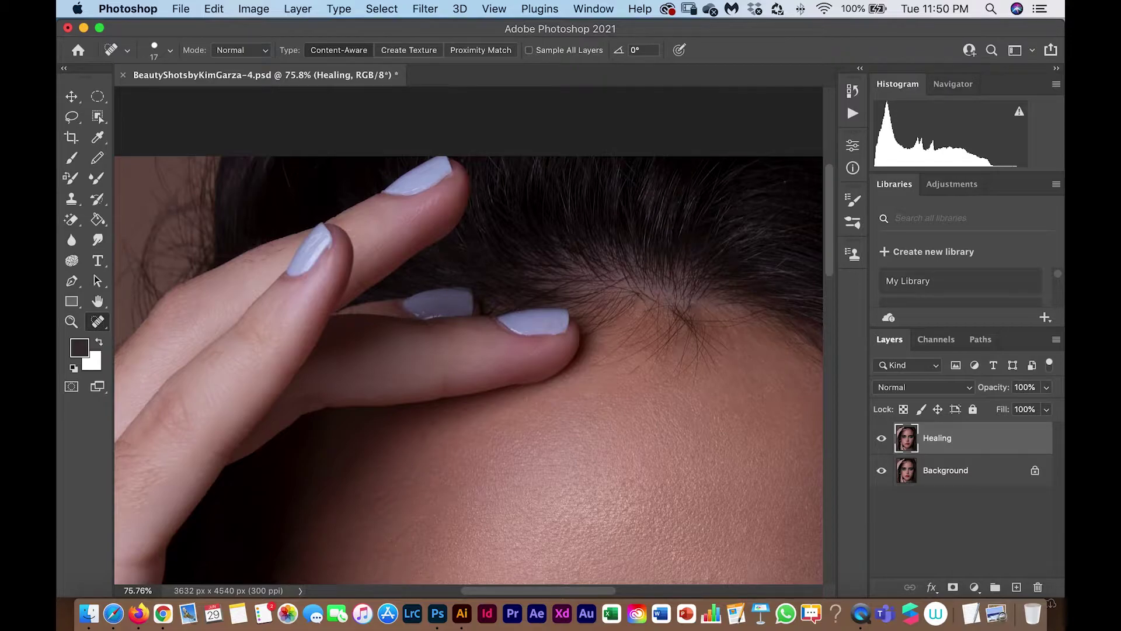
drag(543, 375, 426, 165)
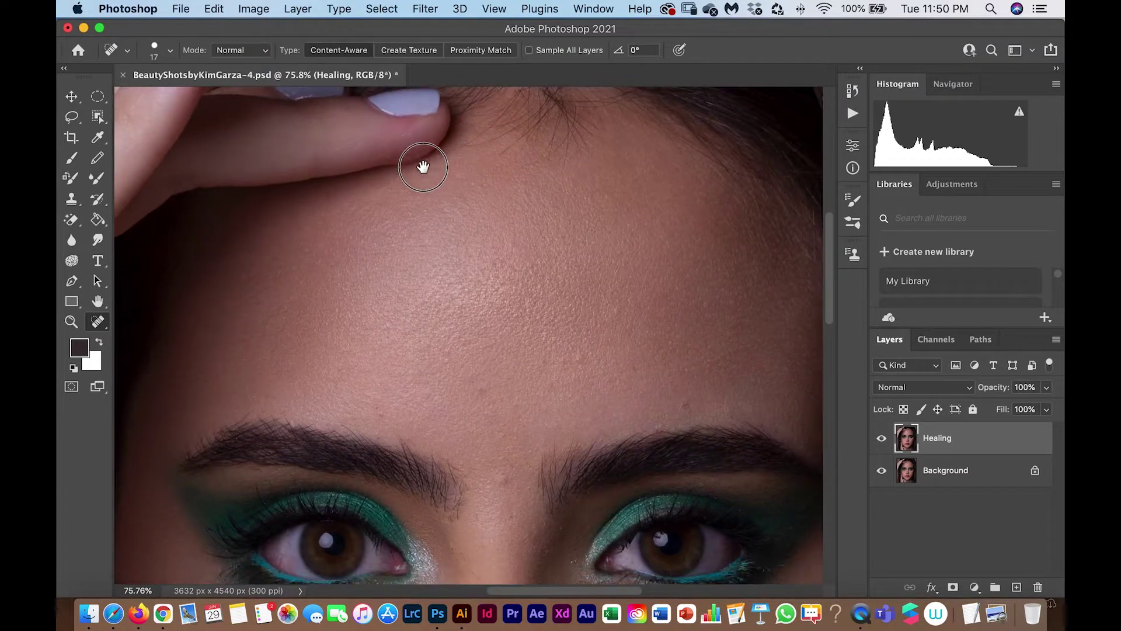
click(575, 362)
click(563, 363)
drag(680, 411, 694, 397)
mouse_move(476, 385)
mouse_down()
mouse_move(496, 399)
mouse_move(482, 375)
mouse_up()
drag(378, 415, 386, 417)
Heal the spots between the eyebrows and beside the bridge of the nose
scroll(478, 401, down, 5)
mouse_move(462, 316)
mouse_down()
mouse_move(471, 328)
mouse_move(458, 349)
mouse_up()
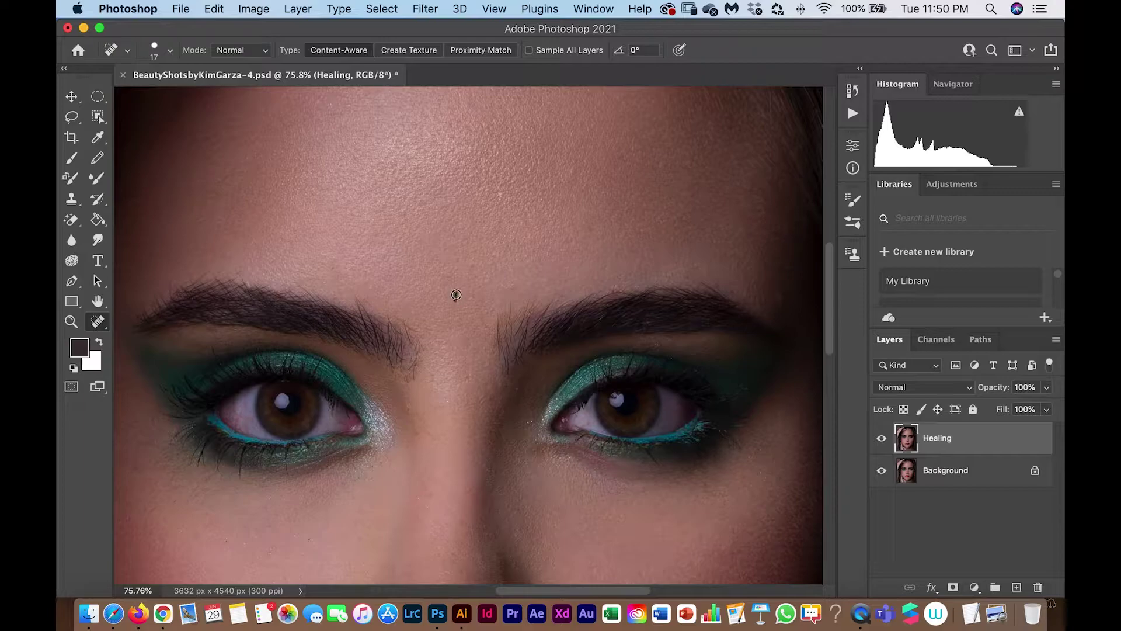
drag(554, 366, 577, 140)
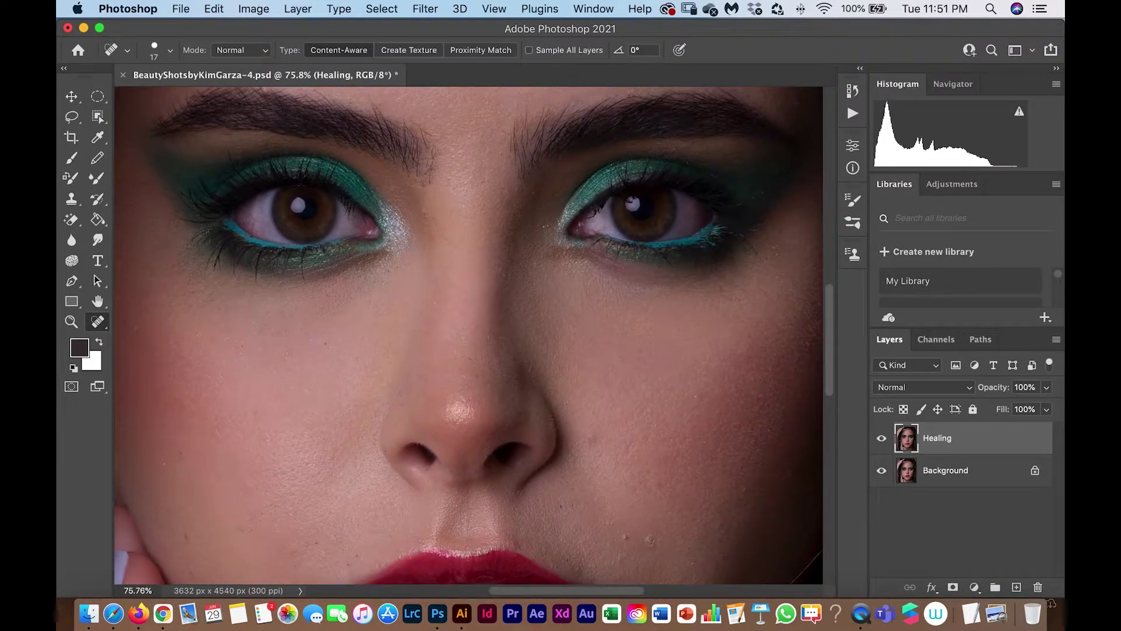
click(427, 214)
click(414, 290)
Heal the marks on the earring-side cheek near the eye and on the bridge of the nose
scroll(695, 238, down, 5)
scroll(695, 237, left, 6)
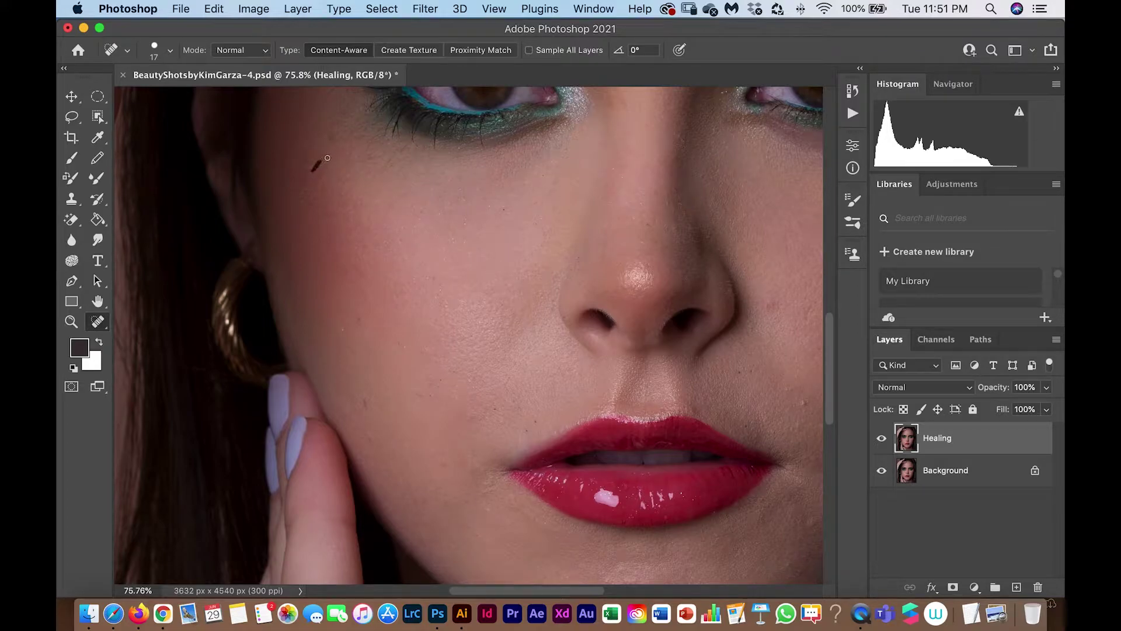
mouse_move(317, 153)
mouse_down()
mouse_move(353, 129)
mouse_move(356, 151)
mouse_move(380, 153)
mouse_move(372, 140)
mouse_move(370, 160)
mouse_move(389, 165)
mouse_move(407, 145)
mouse_up()
mouse_move(537, 157)
mouse_down()
mouse_move(508, 271)
mouse_move(481, 291)
mouse_up()
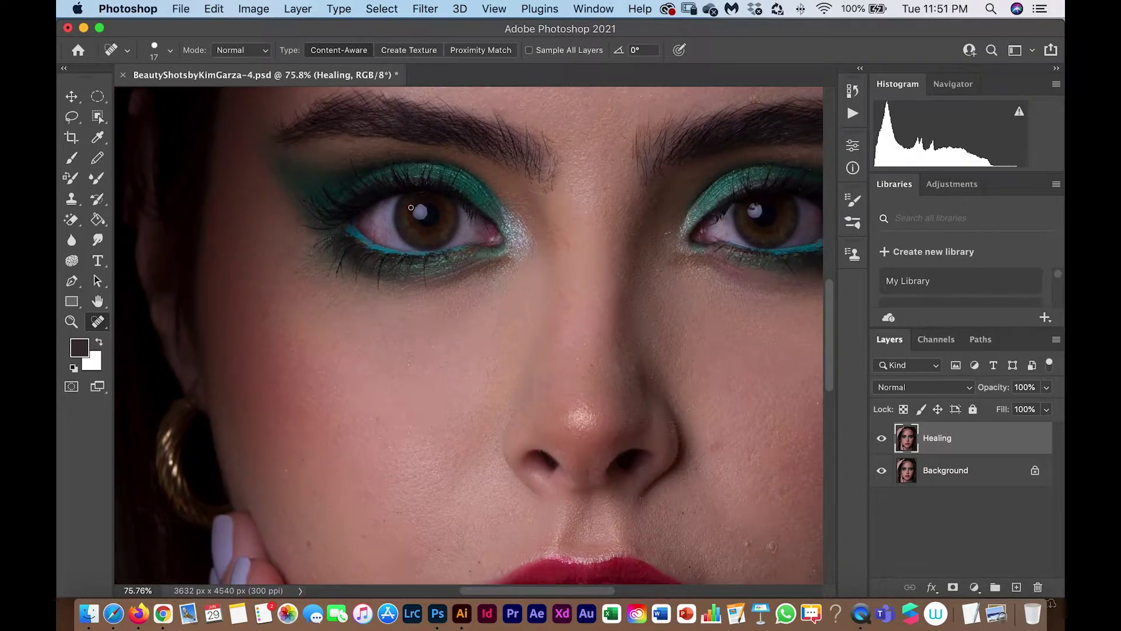
drag(661, 221, 508, 282)
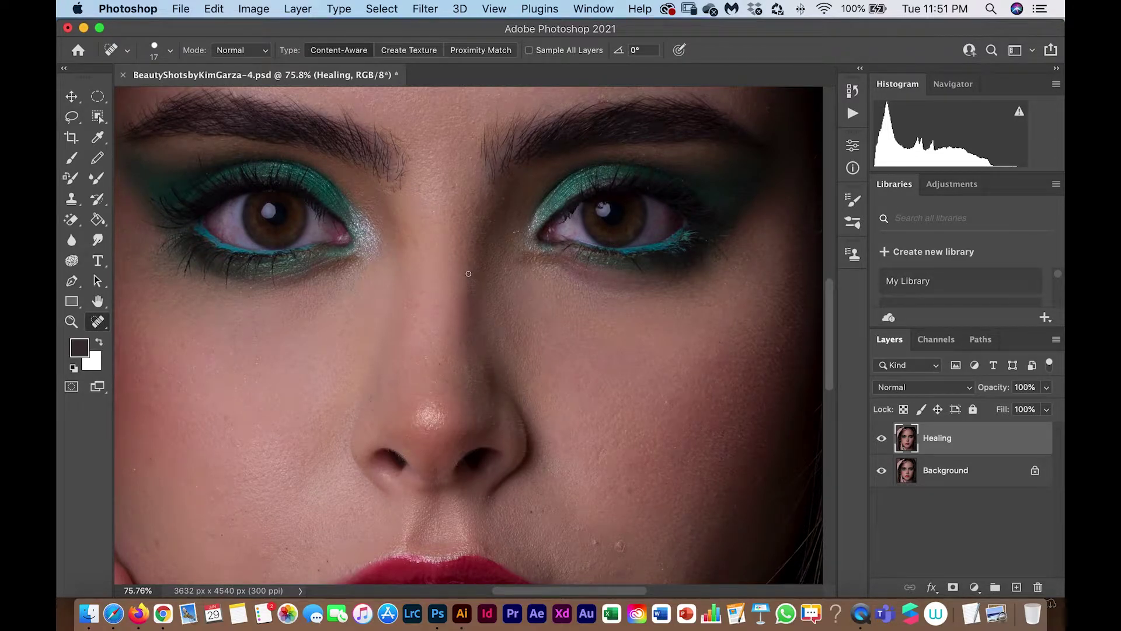
click(455, 295)
Clean up the stray hairs under the earring-side eyebrow and above the opposite eyebrow
drag(446, 405, 469, 481)
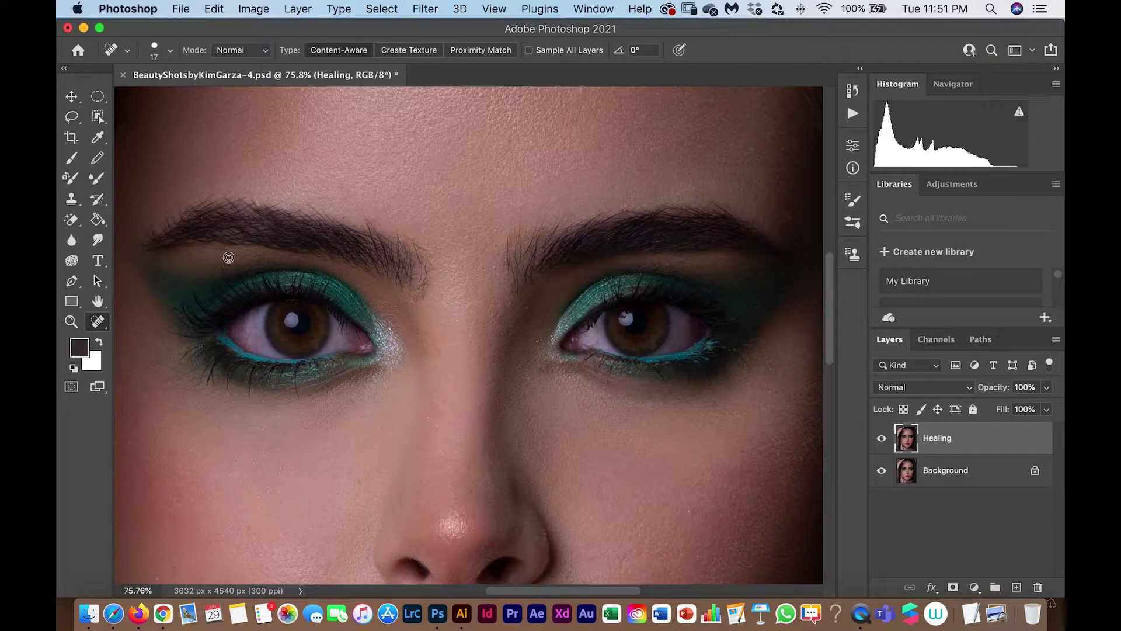
drag(235, 250, 262, 251)
scroll(489, 327, down, 2)
scroll(489, 327, right, 3)
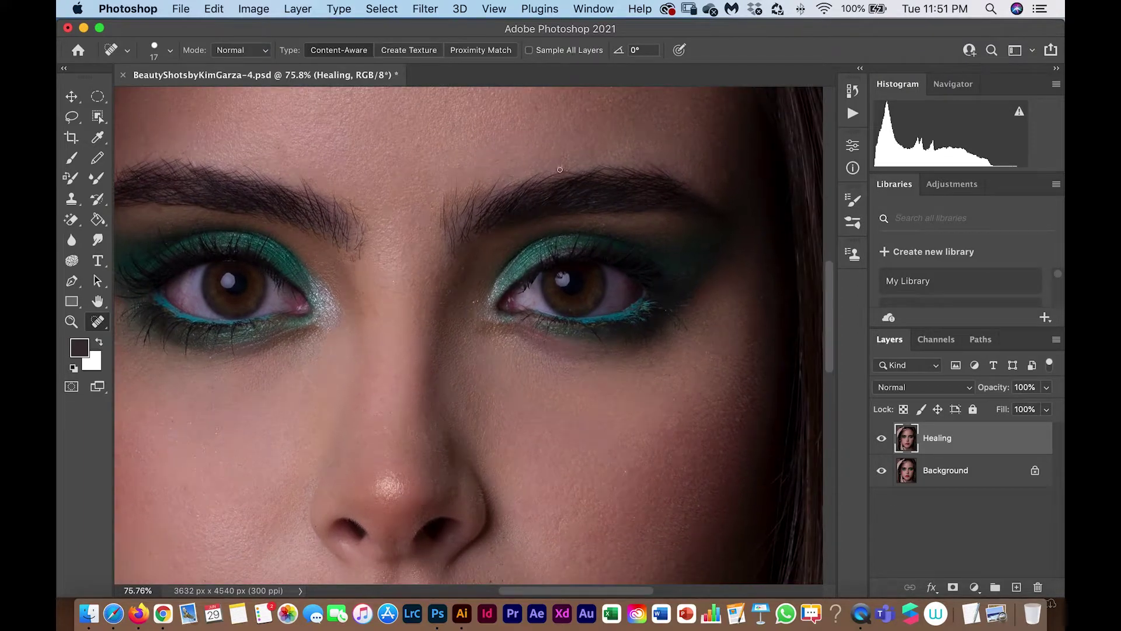
drag(556, 169, 567, 168)
Heal the bumps and spots on the shaded cheek opposite the earring, down to the corner of the mouth
drag(668, 405, 636, 338)
scroll(643, 292, down, 5)
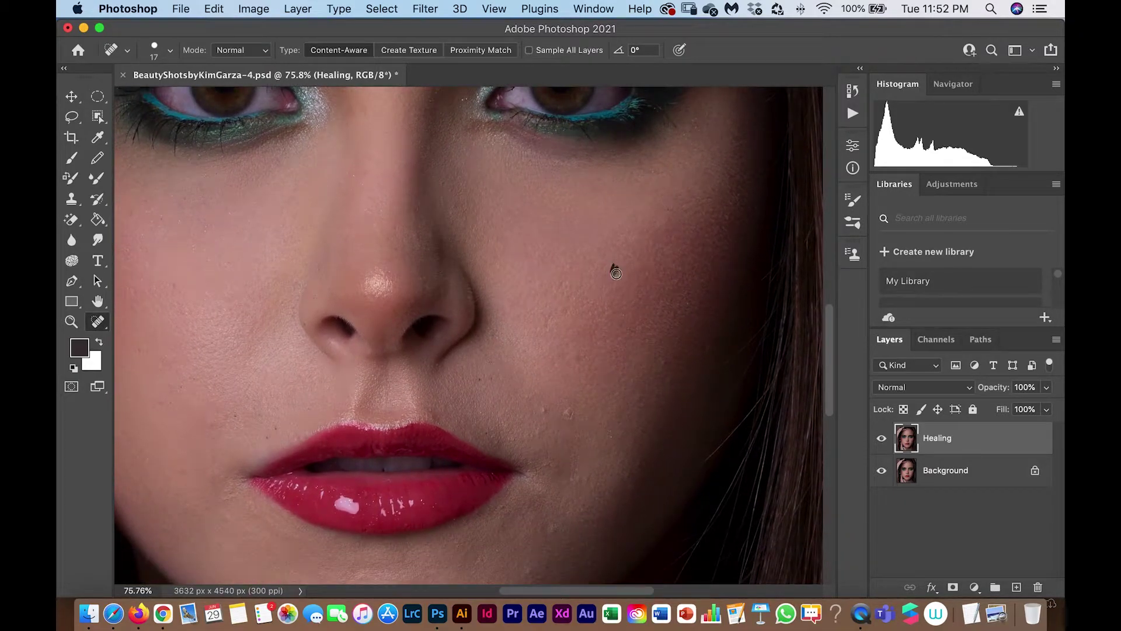
click(712, 347)
drag(543, 411, 549, 407)
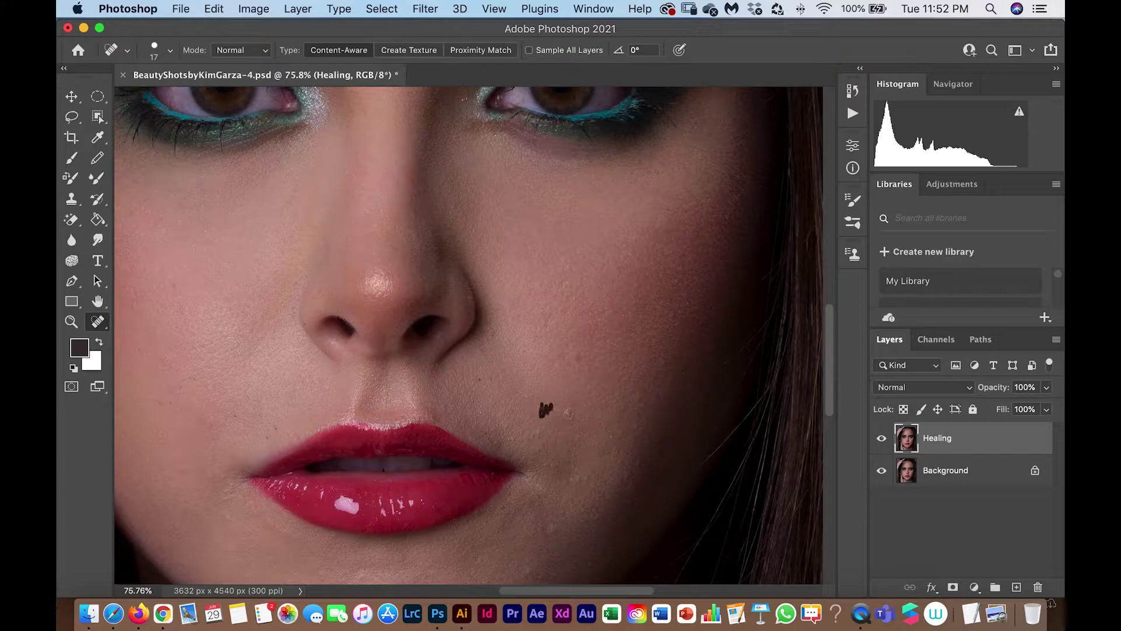
click(705, 344)
drag(544, 330, 563, 304)
drag(575, 367, 584, 355)
drag(566, 411, 575, 411)
mouse_move(570, 477)
mouse_down()
mouse_move(591, 475)
mouse_move(551, 460)
mouse_up()
Heal the blemishes on the chin and the lower face beneath the lips
mouse_move(547, 407)
mouse_down()
mouse_move(611, 265)
mouse_move(578, 175)
mouse_up()
drag(584, 366, 597, 346)
drag(377, 470, 380, 474)
drag(400, 415, 382, 419)
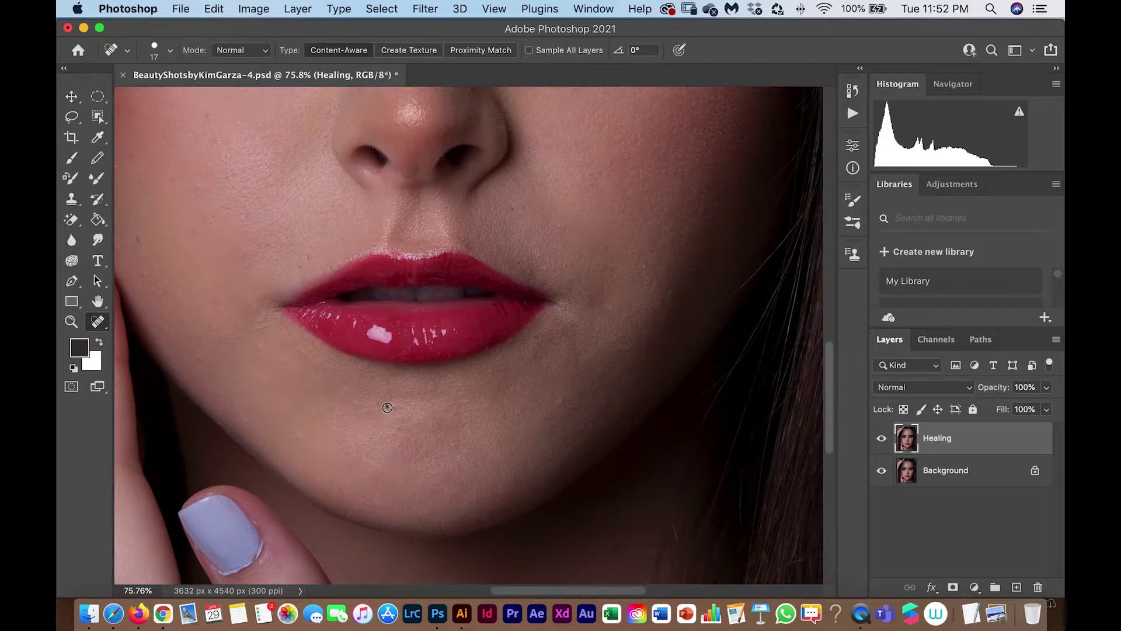
click(403, 410)
click(362, 442)
Heal the dark spots on both sides of the upper lip
drag(314, 291, 528, 382)
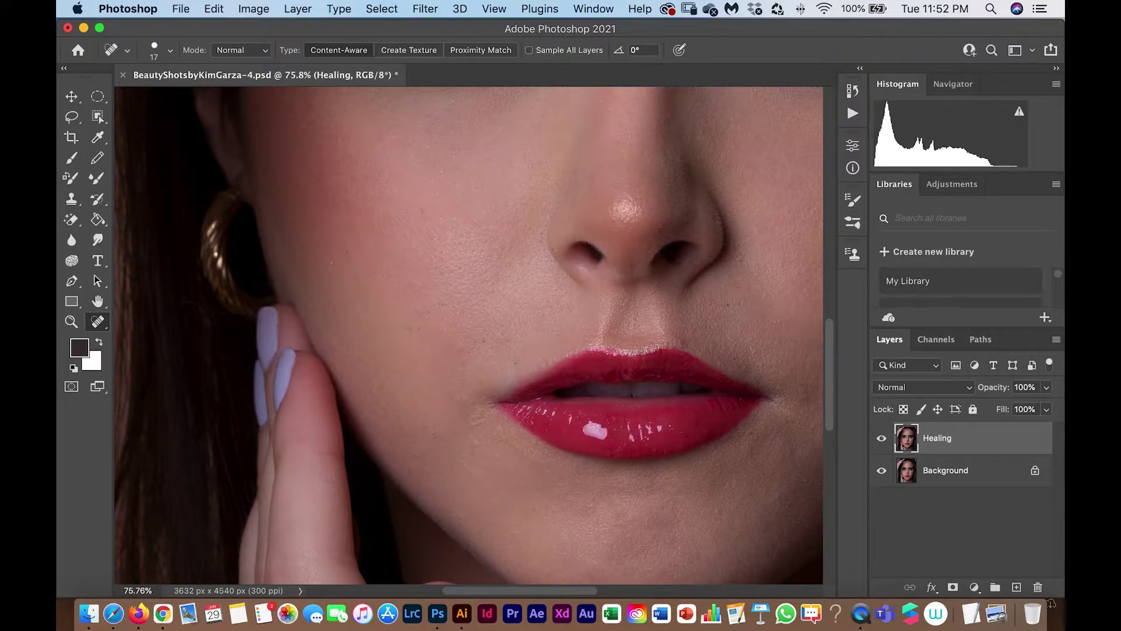
drag(719, 311, 731, 307)
mouse_move(462, 366)
mouse_down()
mouse_move(461, 397)
mouse_move(487, 357)
mouse_up()
Heal the remaining marks on the earring-side cheek and beside the nose under the inner eye corner
scroll(440, 300, up, 5)
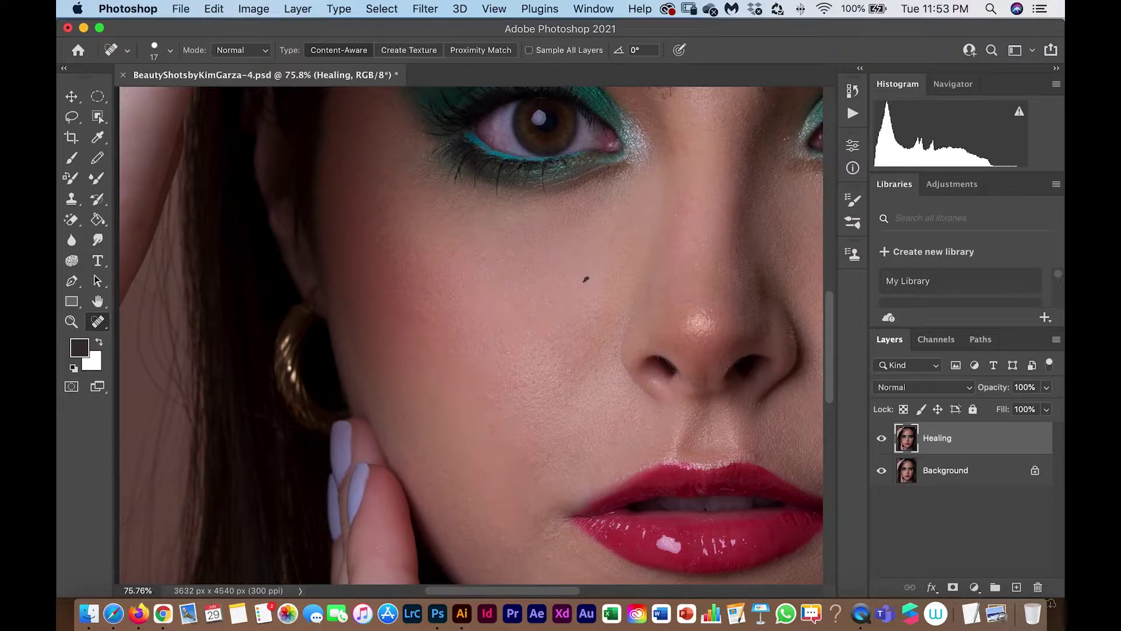
scroll(624, 221, up, 5)
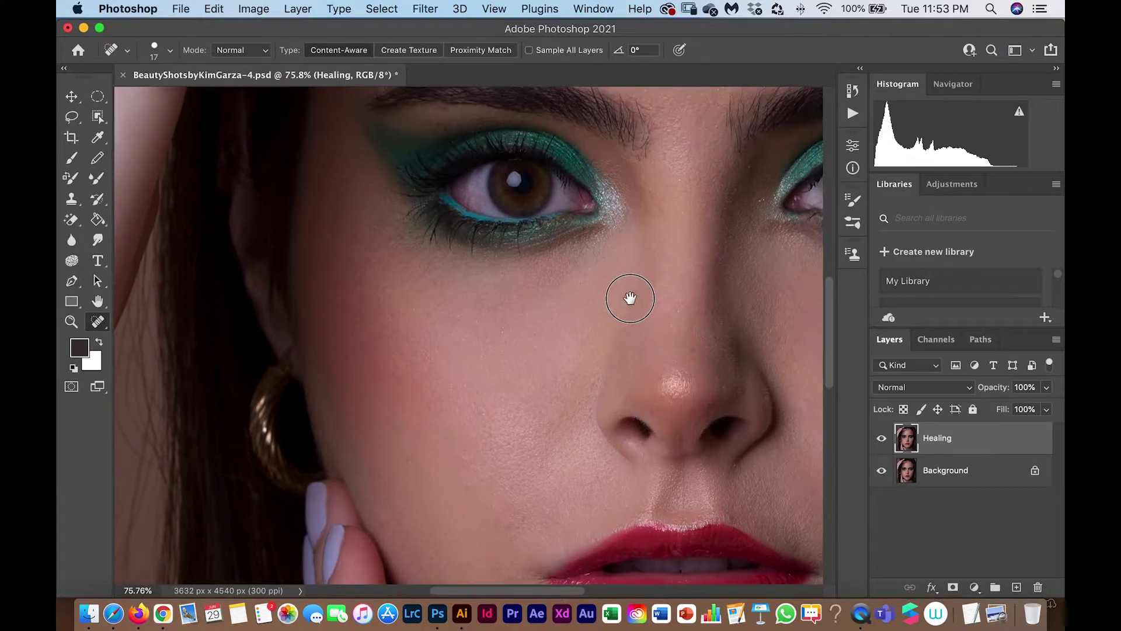
drag(625, 269, 626, 268)
drag(617, 253, 625, 264)
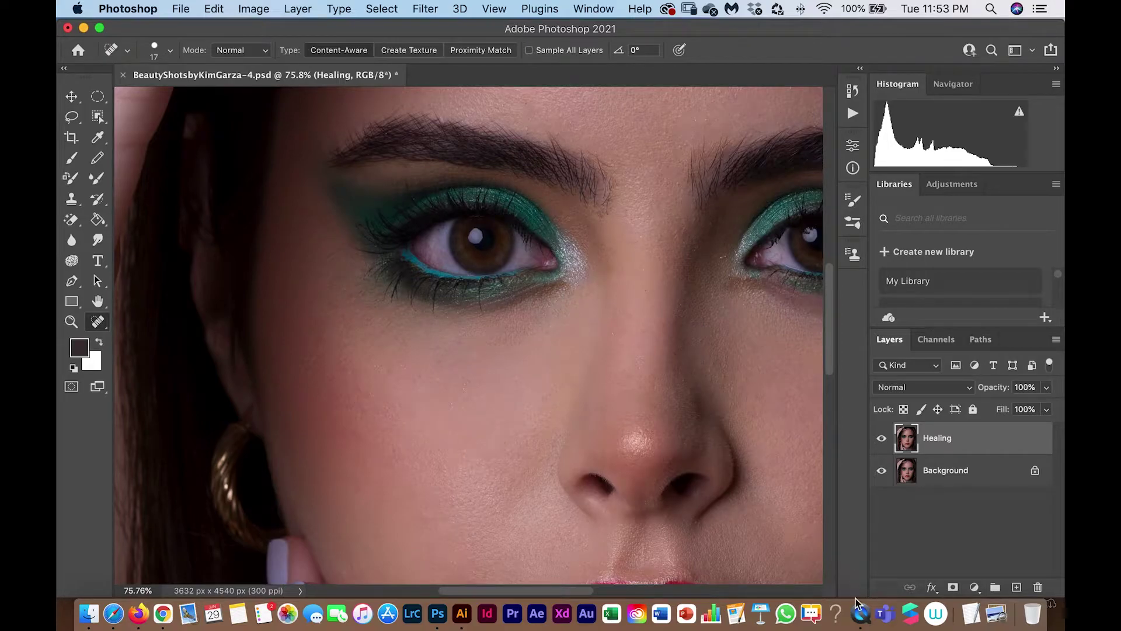
right_click(856, 618)
click(863, 436)
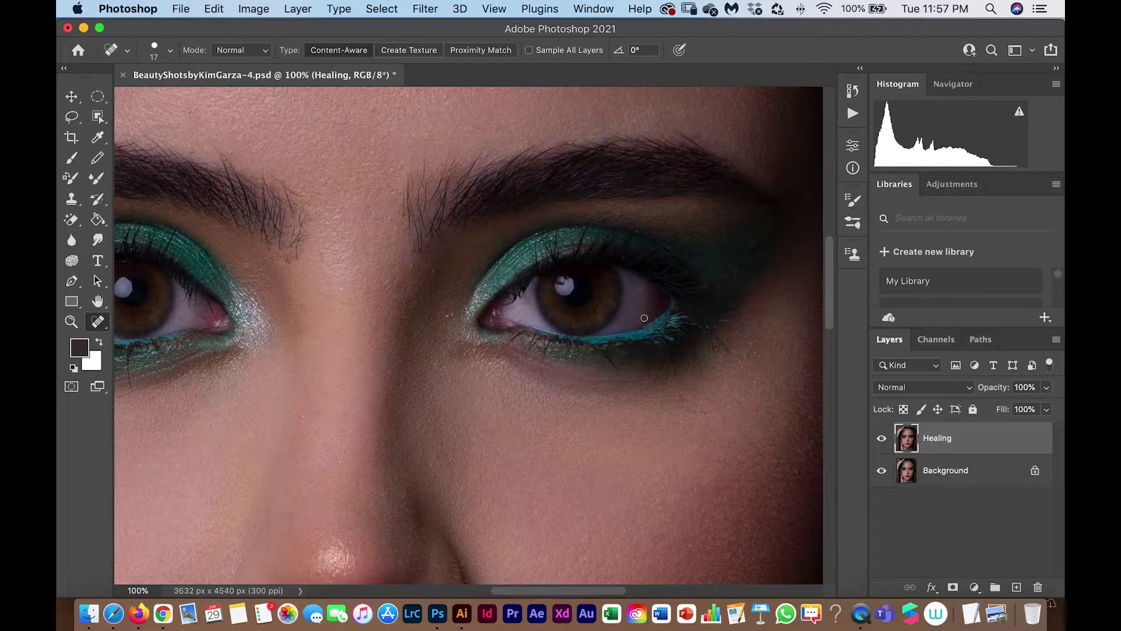
Remove the red veins from the white of the earring-side eye with the Spot Healing Brush
drag(490, 287, 798, 288)
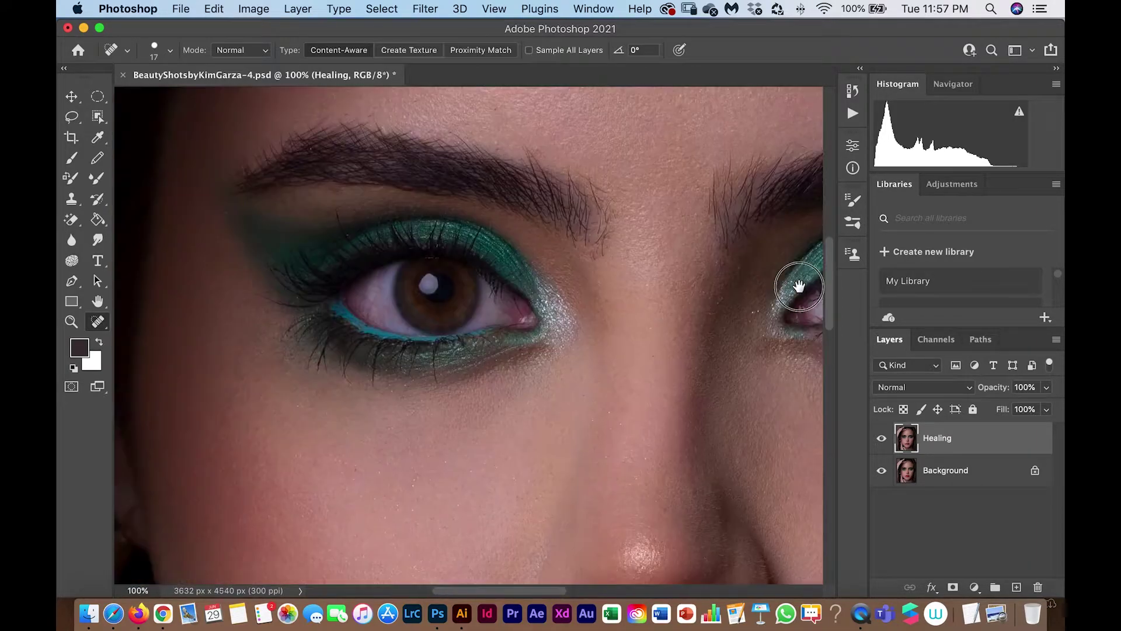
mouse_move(371, 309)
mouse_down()
mouse_move(382, 290)
mouse_move(370, 293)
mouse_move(391, 322)
mouse_move(381, 279)
mouse_up()
click(363, 296)
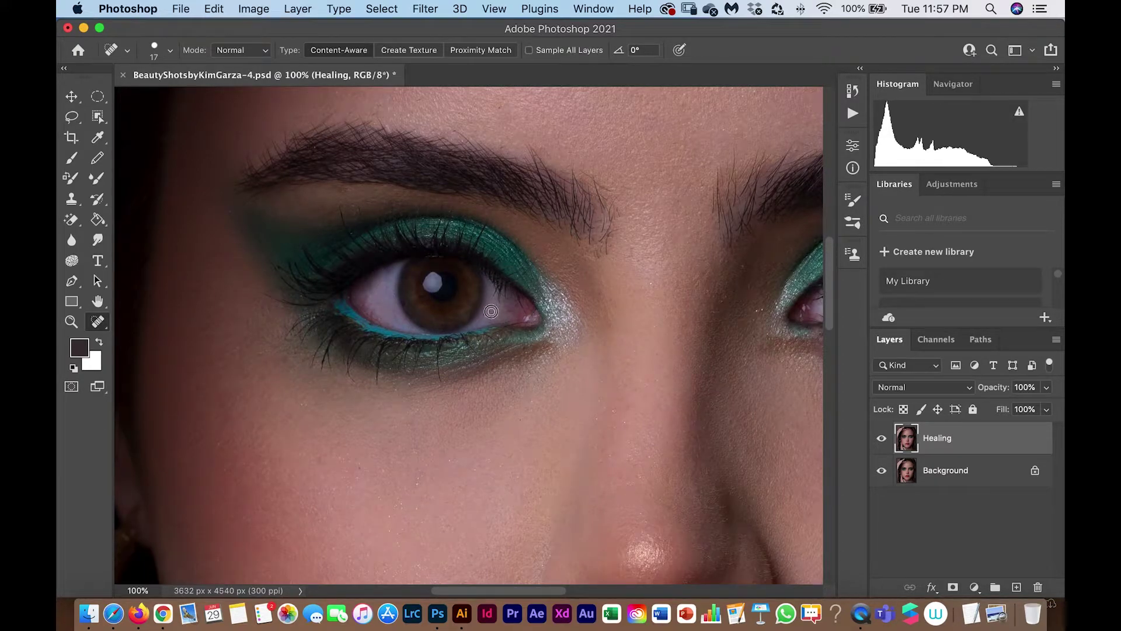
mouse_move(491, 311)
mouse_down()
mouse_move(511, 314)
mouse_move(495, 302)
mouse_up()
drag(374, 319, 358, 303)
drag(405, 298, 391, 305)
Add a new layer above Healing and name it Eyes-White
click(1017, 587)
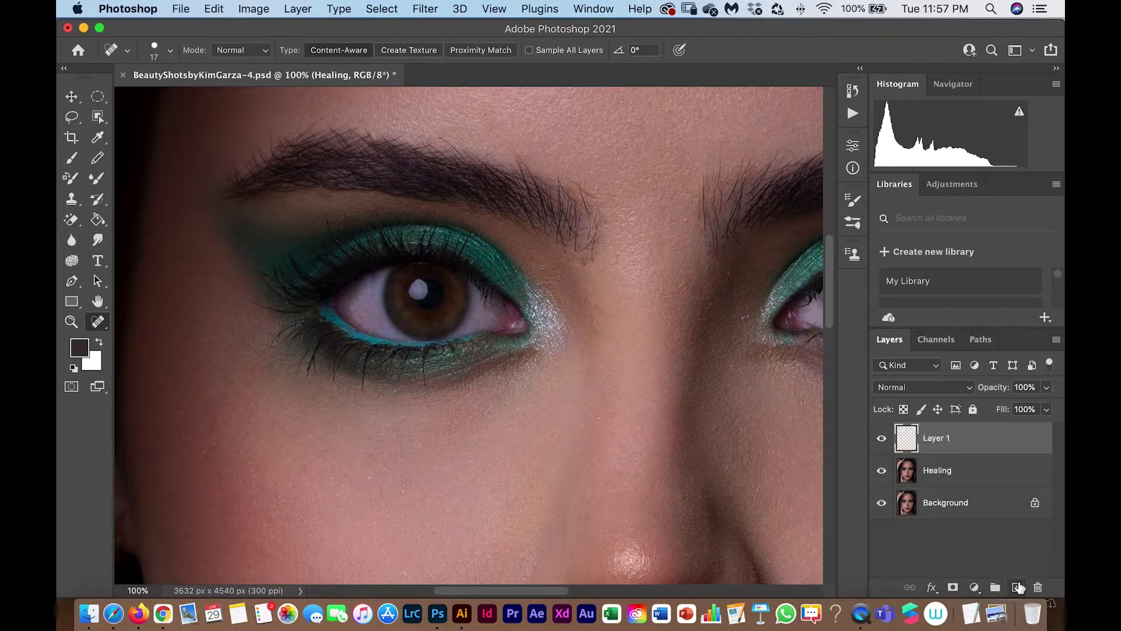
double_click(932, 438)
text(Eyes-White)
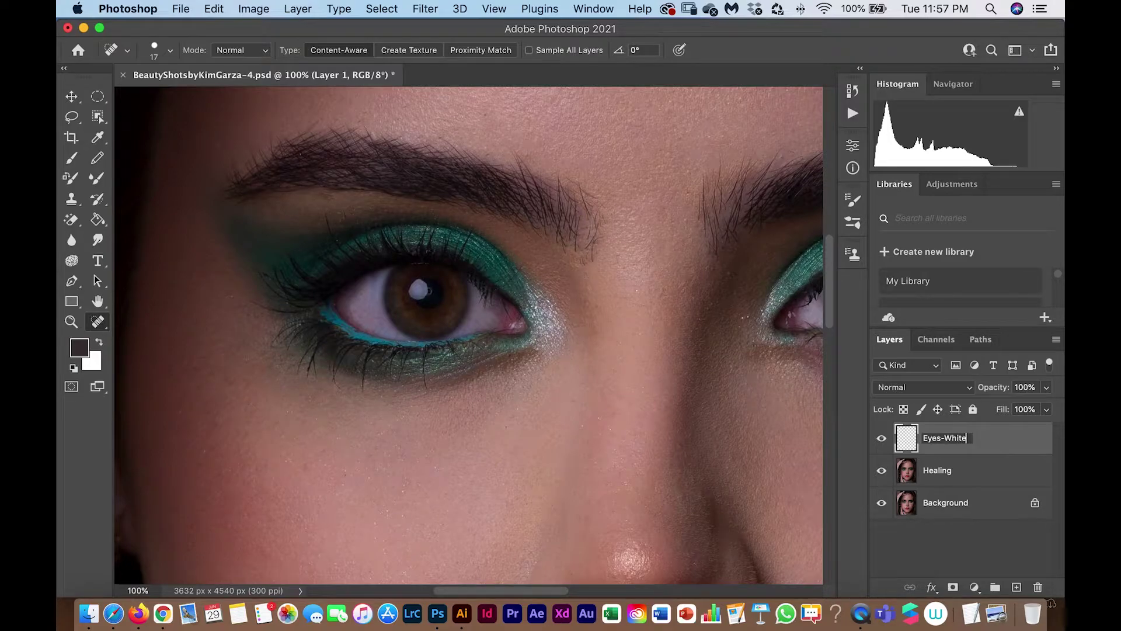
key(Return)
Sample the eye-white colour with the Brush tool and change the foreground colour to a lighter, greyer tone
click(71, 157)
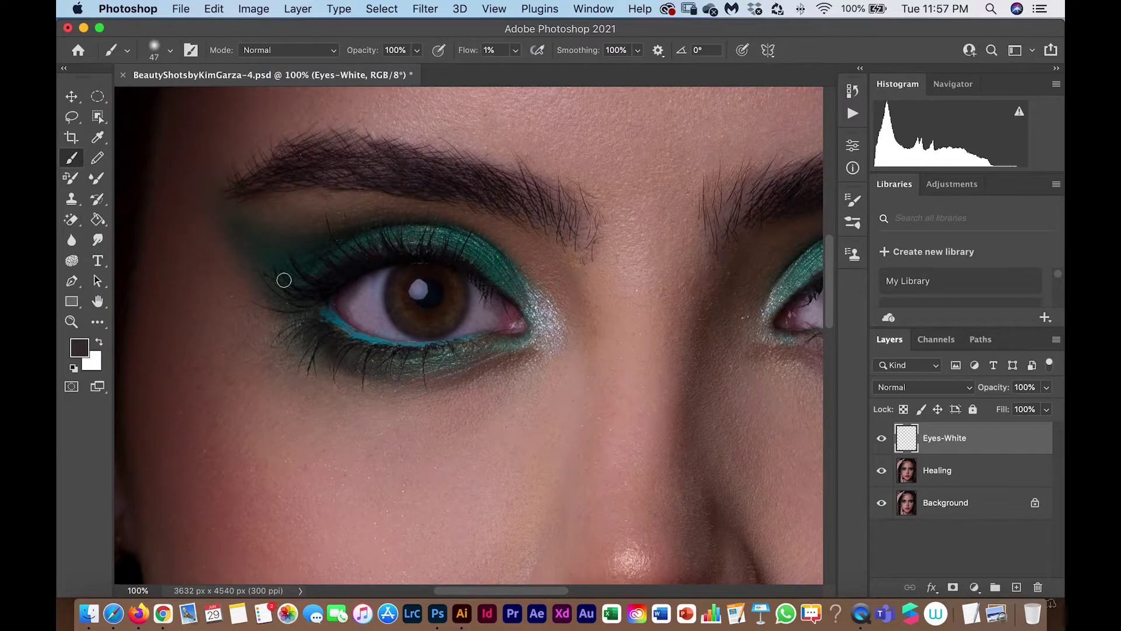
alt+click(377, 314)
alt+click(471, 322)
alt+click(490, 312)
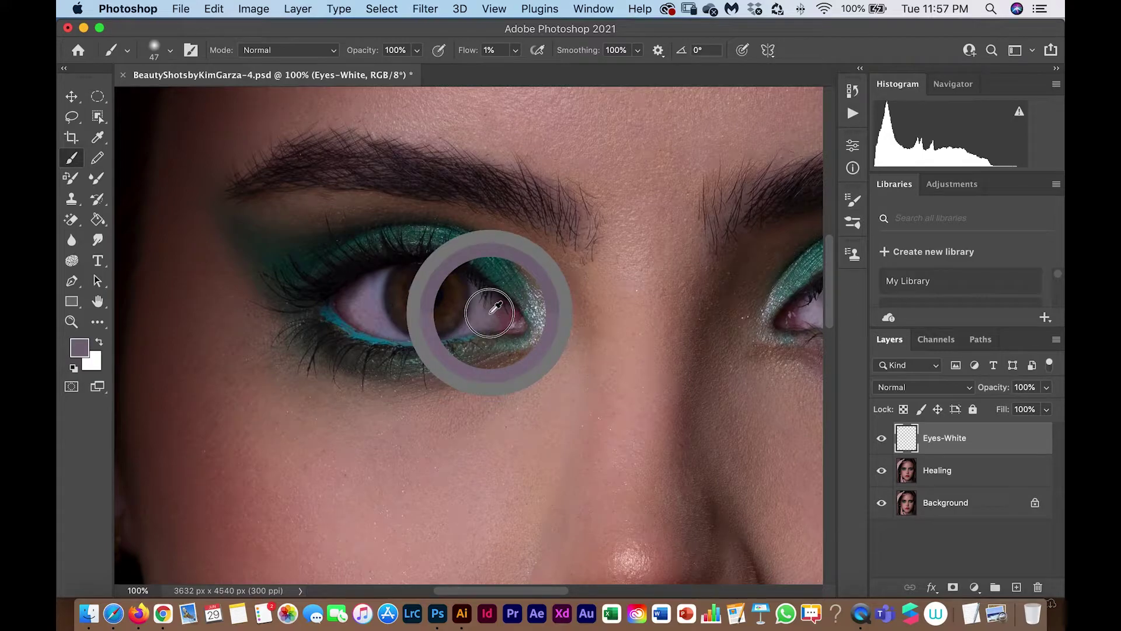
click(79, 348)
drag(676, 277, 654, 275)
click(1008, 204)
key(b)
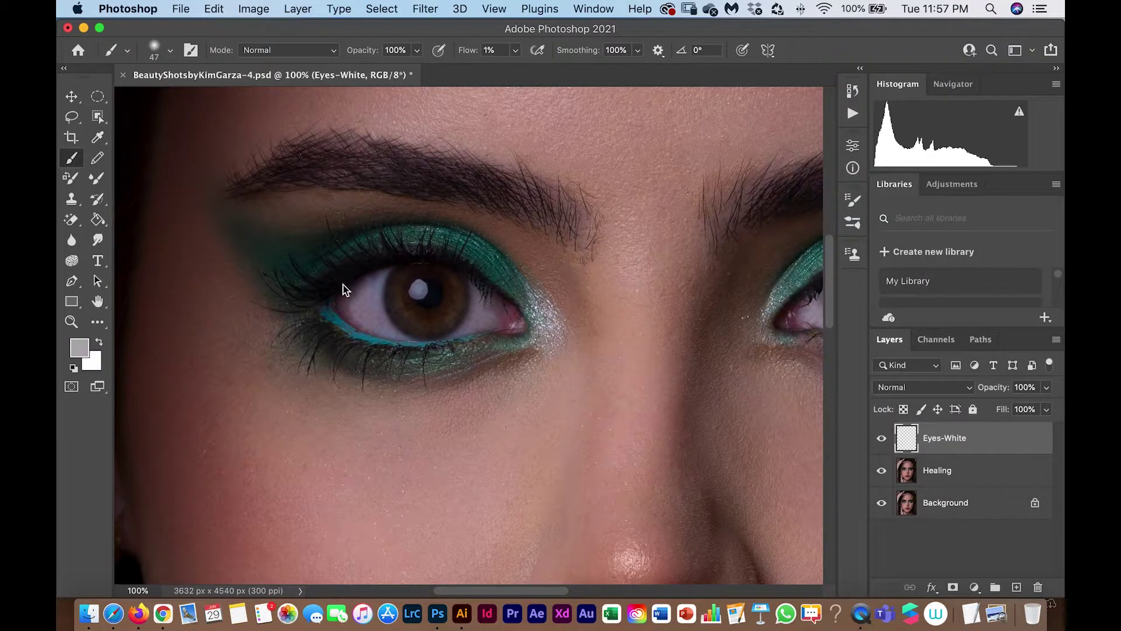
Brush the light tone over the white of the earring-side eye with a 67 px brush at 4% flow
click(155, 49)
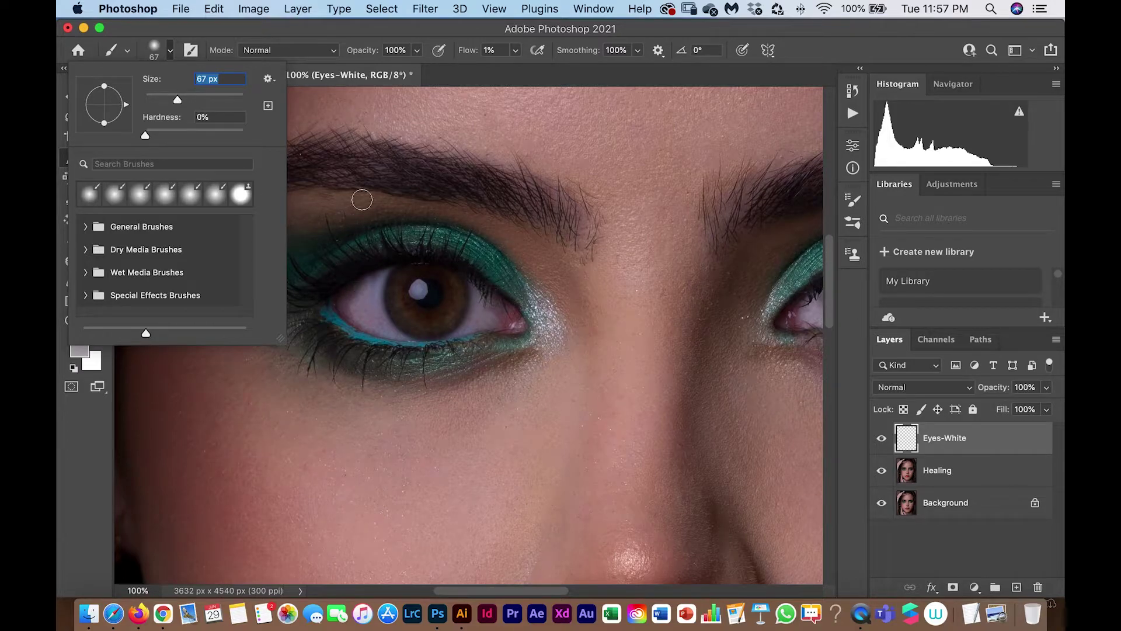
mouse_move(513, 52)
mouse_down()
mouse_move(526, 70)
mouse_move(515, 70)
mouse_up()
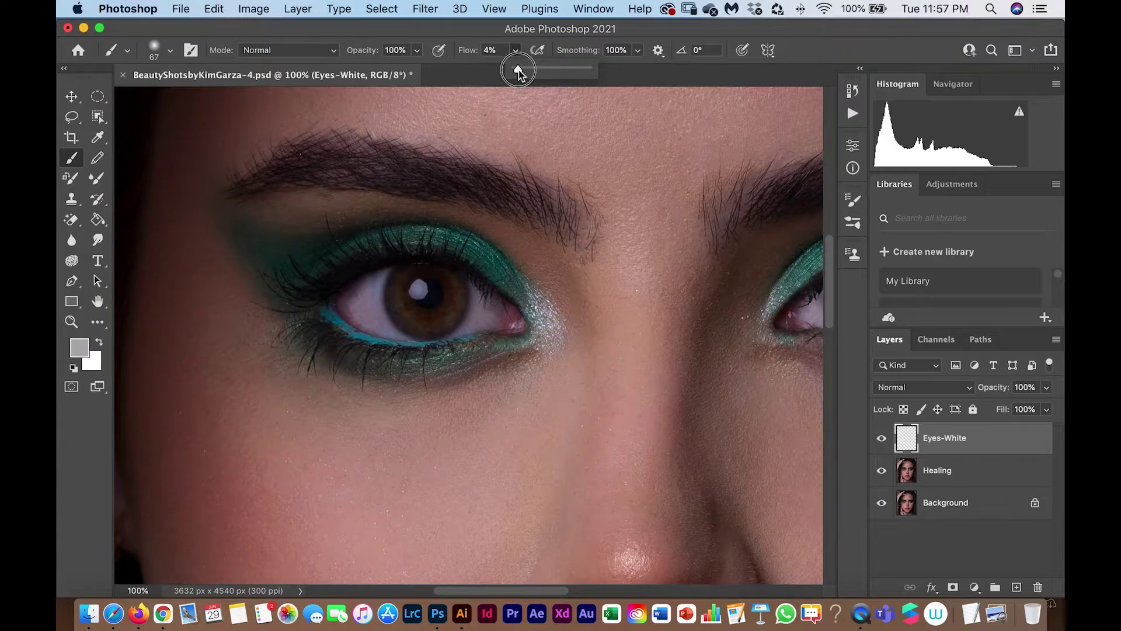
click(365, 288)
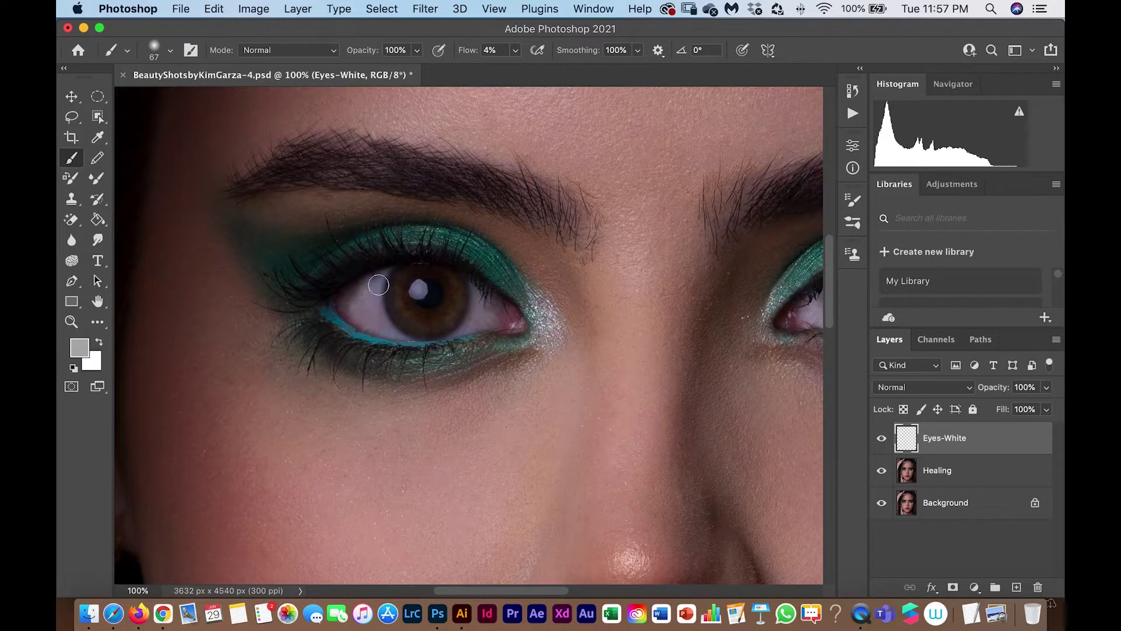
mouse_move(384, 334)
mouse_down()
mouse_move(359, 318)
mouse_move(392, 333)
mouse_move(347, 315)
mouse_move(367, 312)
mouse_move(370, 292)
mouse_move(351, 303)
mouse_move(355, 289)
mouse_move(373, 299)
mouse_move(355, 311)
mouse_move(378, 282)
mouse_move(392, 325)
mouse_move(354, 314)
mouse_move(398, 331)
mouse_move(353, 309)
mouse_up()
Raise the brush flow to 9% and build up the brightening on both sides of the earring-side iris
drag(515, 50, 517, 72)
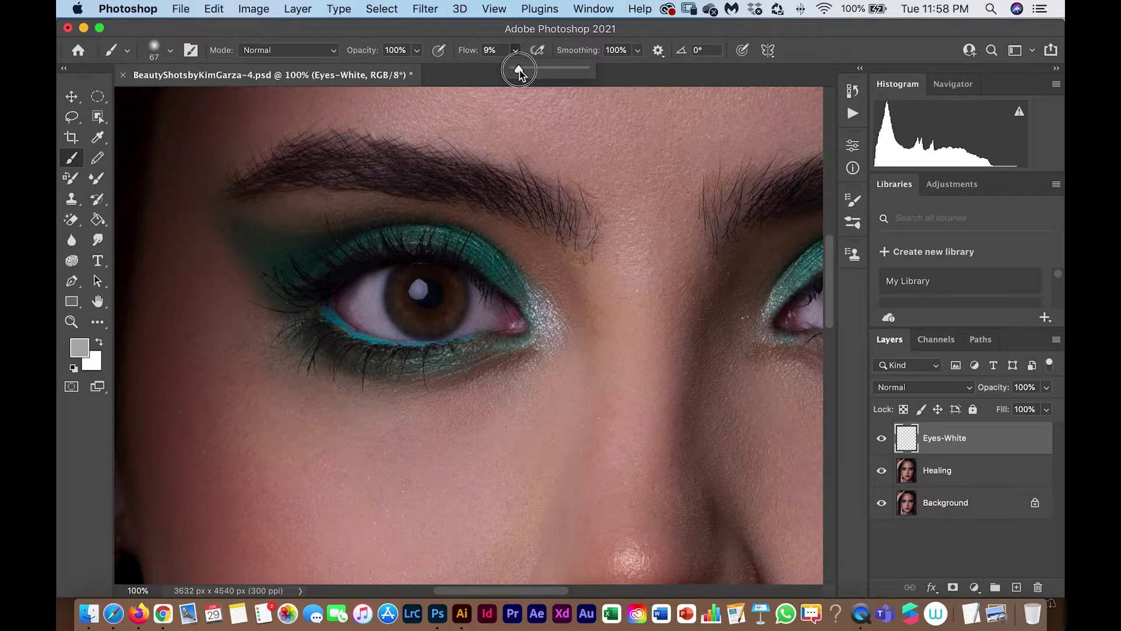
mouse_move(390, 333)
mouse_down()
mouse_move(334, 305)
mouse_move(380, 271)
mouse_move(382, 322)
mouse_move(394, 336)
mouse_move(344, 317)
mouse_move(333, 296)
mouse_move(377, 272)
mouse_move(357, 289)
mouse_move(354, 320)
mouse_move(364, 297)
mouse_up()
mouse_move(469, 325)
mouse_down()
mouse_move(476, 292)
mouse_move(504, 312)
mouse_move(467, 336)
mouse_move(503, 310)
mouse_move(502, 292)
mouse_move(479, 296)
mouse_move(482, 322)
mouse_move(468, 330)
mouse_move(498, 296)
mouse_move(459, 324)
mouse_up()
drag(570, 255, 436, 242)
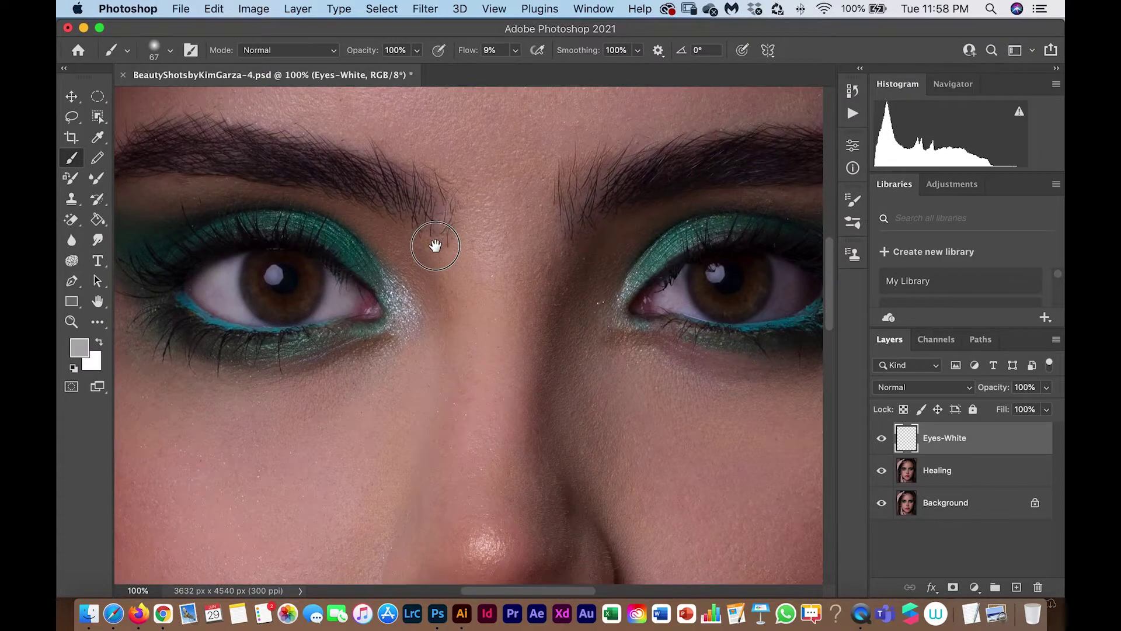
mouse_move(198, 297)
mouse_down()
mouse_move(238, 314)
mouse_move(236, 295)
mouse_up()
mouse_move(232, 272)
mouse_down()
mouse_move(226, 259)
mouse_move(238, 283)
mouse_up()
Brighten the white of the other eye, redoing the first strokes and resampling the paint colour from the eye whites
mouse_move(564, 316)
mouse_down()
mouse_move(456, 348)
mouse_move(673, 308)
mouse_move(555, 308)
mouse_move(578, 341)
mouse_move(578, 330)
mouse_move(538, 325)
mouse_move(554, 311)
mouse_move(578, 335)
mouse_move(548, 342)
mouse_move(550, 313)
mouse_move(550, 331)
mouse_move(562, 329)
mouse_up()
key(super+z)
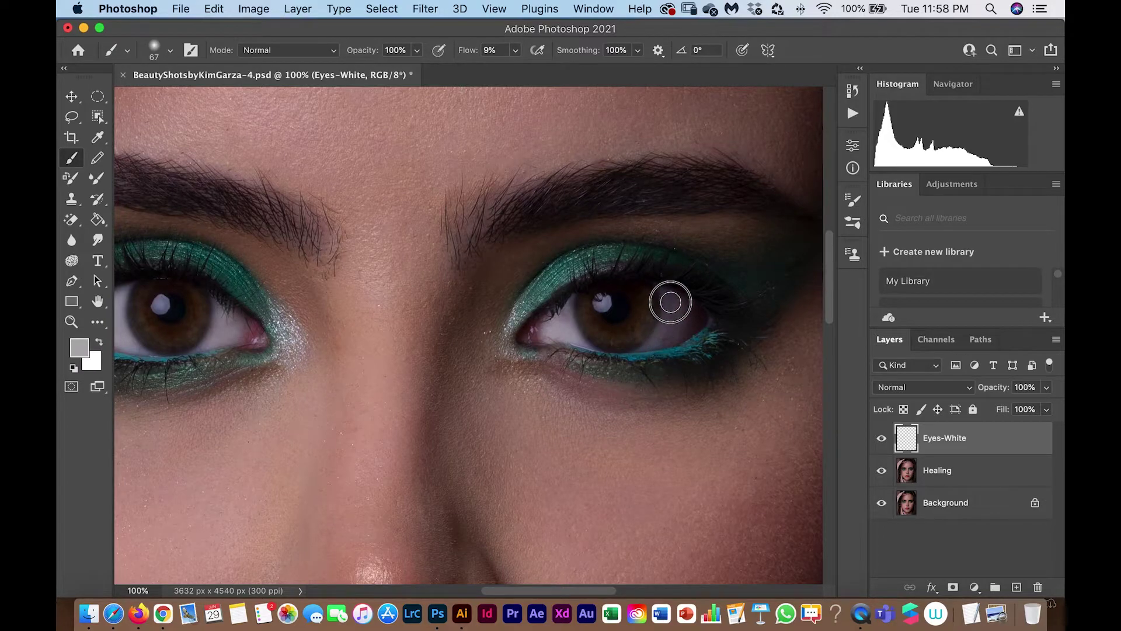
key(super+z)
mouse_move(671, 296)
mouse_down()
mouse_move(662, 347)
mouse_move(699, 317)
mouse_move(671, 296)
mouse_move(678, 322)
mouse_move(697, 308)
mouse_move(694, 337)
mouse_move(655, 343)
mouse_move(742, 293)
mouse_move(703, 313)
mouse_move(670, 307)
mouse_up()
alt+click(680, 294)
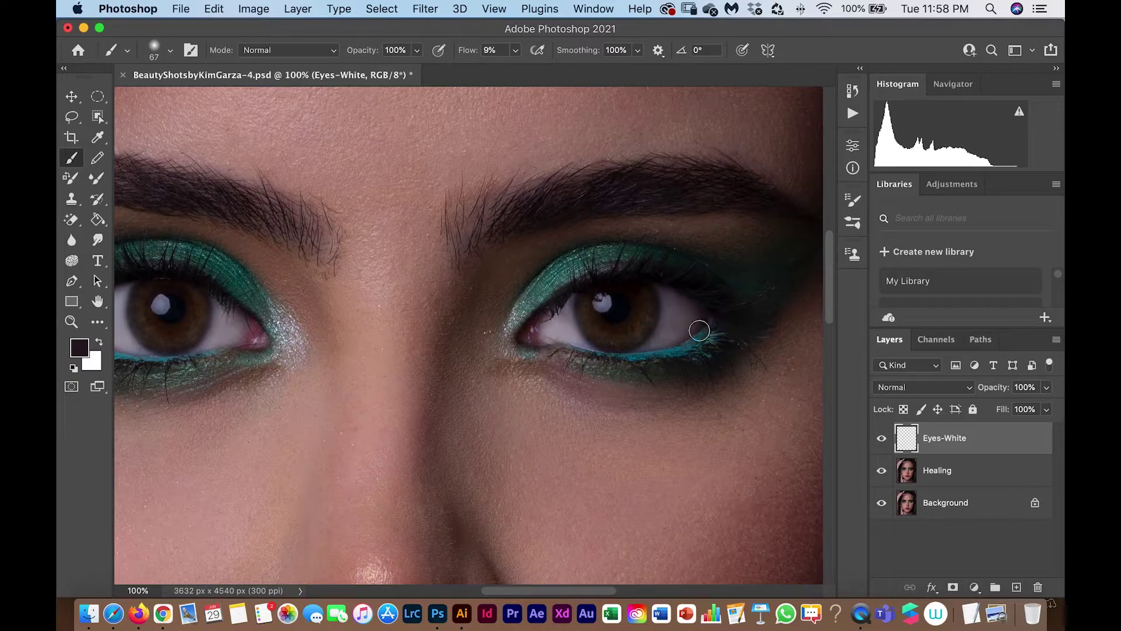
alt+click(680, 331)
alt+click(209, 317)
mouse_move(653, 333)
mouse_down()
mouse_move(681, 303)
mouse_move(658, 329)
mouse_move(698, 318)
mouse_move(607, 343)
mouse_move(546, 317)
mouse_up()
Lower the Eyes-White layer's opacity to 75% and compare the portrait with the layer hidden and shown
key(super+minus)
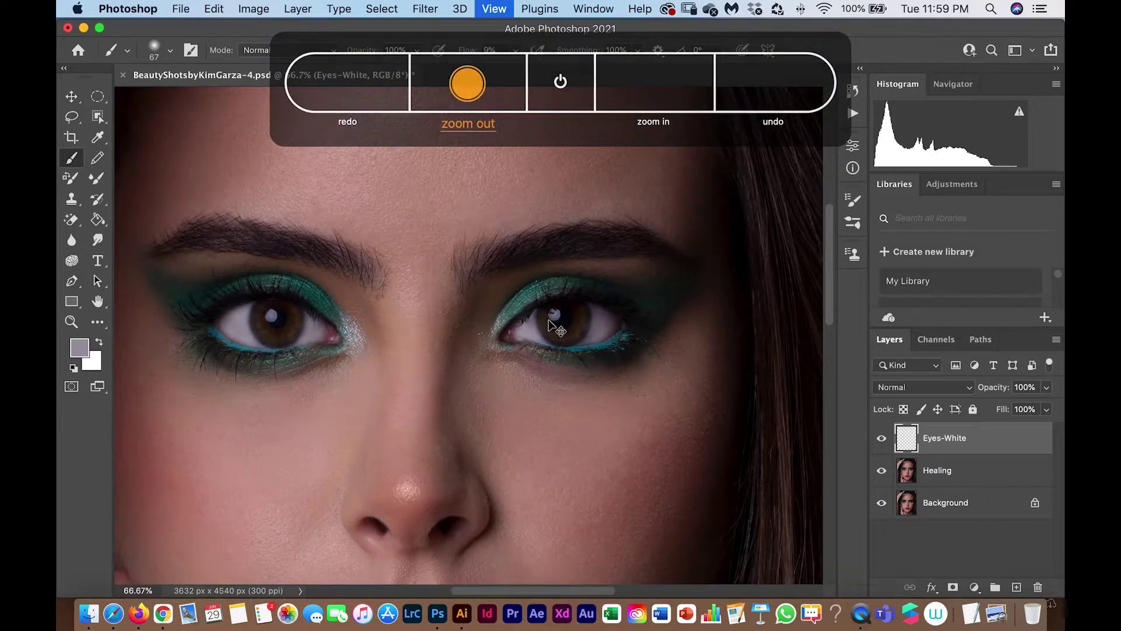
key(super+minus)
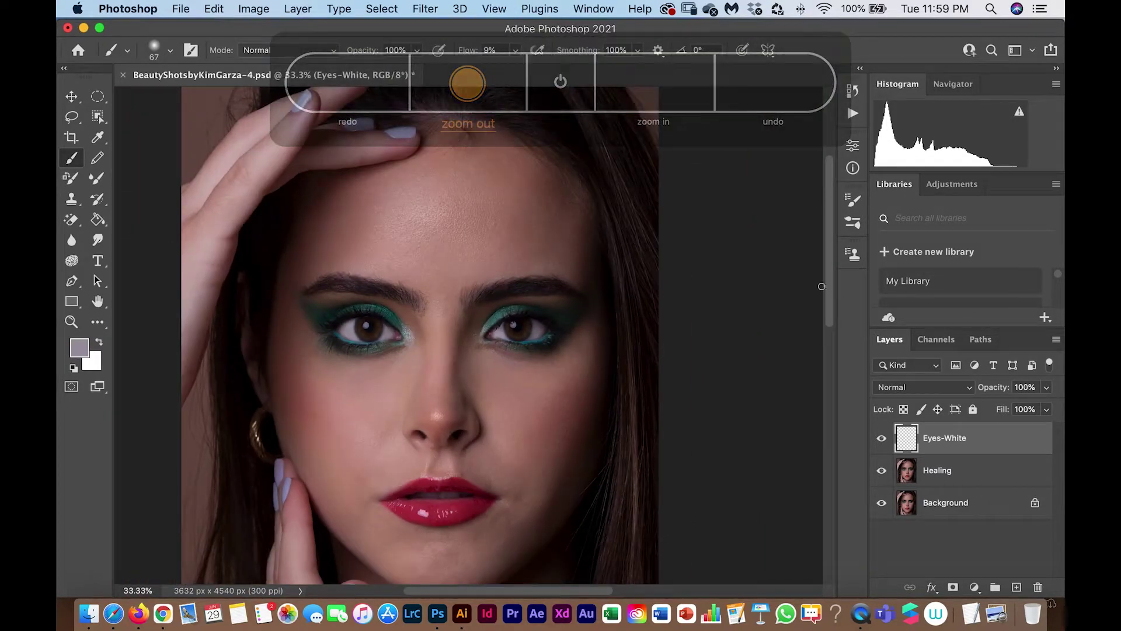
drag(1045, 388, 1027, 408)
click(881, 438)
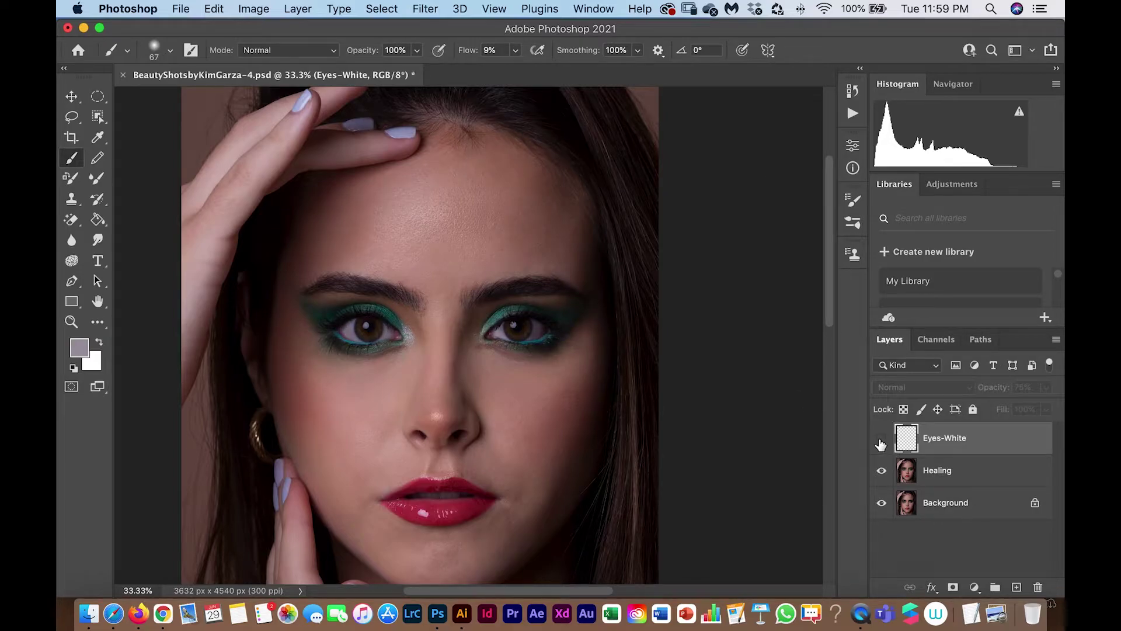
click(881, 438)
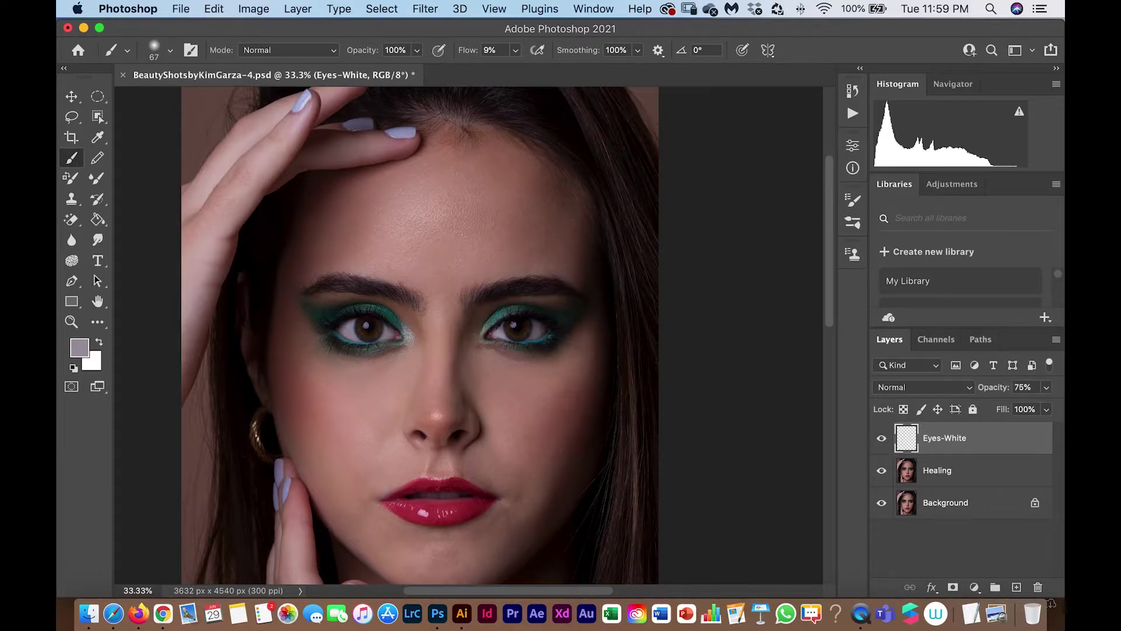
key(super+equal)
key(super+equal)
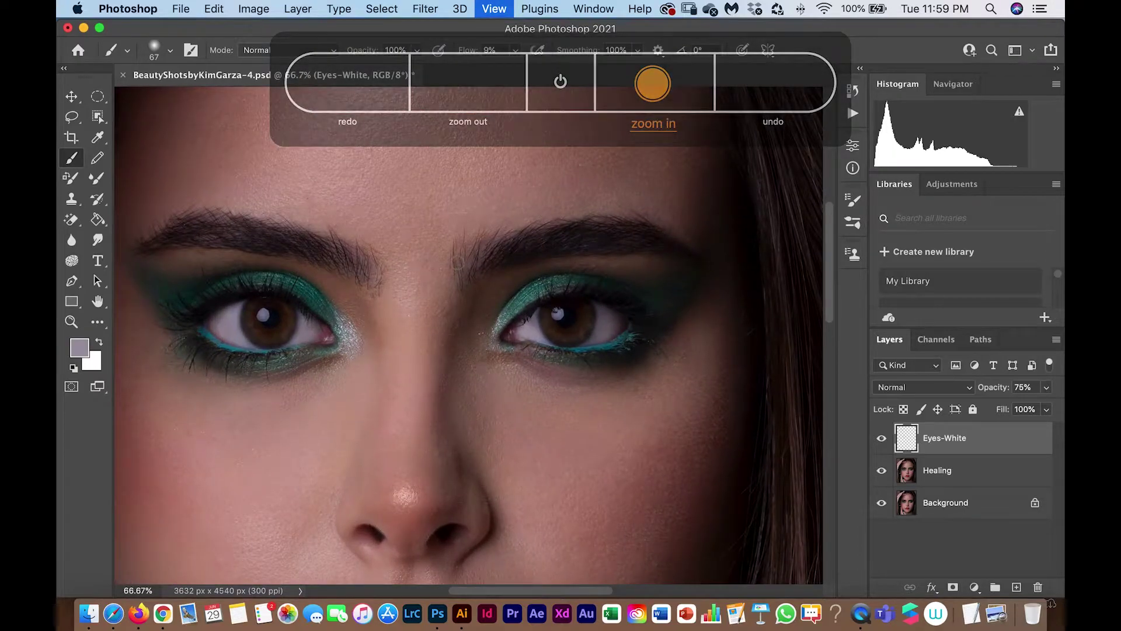
key(super+minus)
key(super+minus)
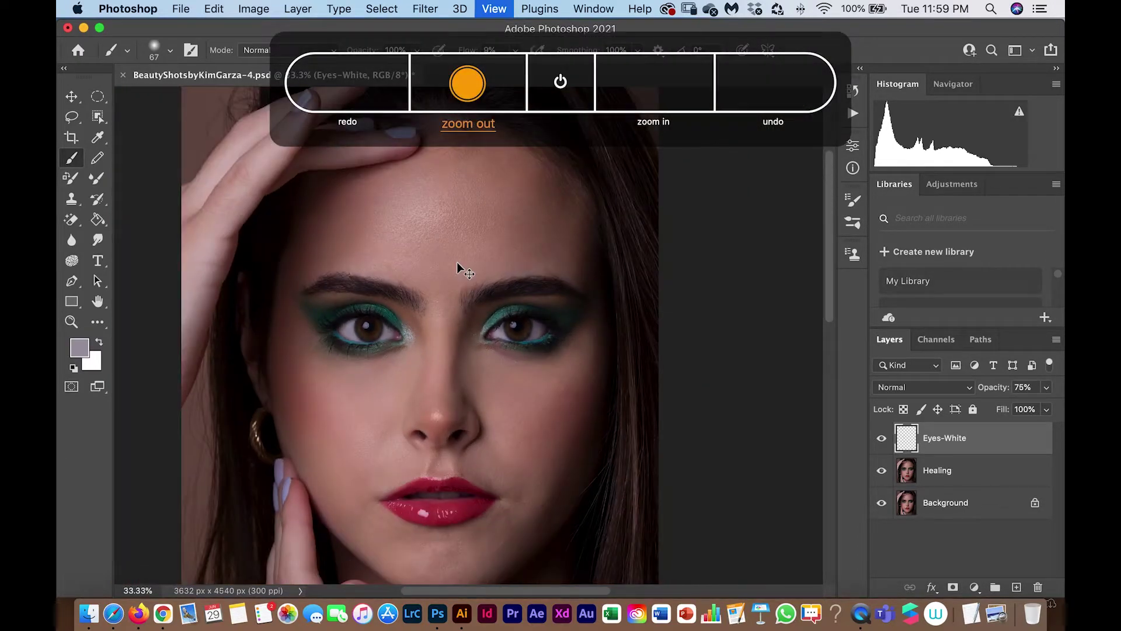
key(super+minus)
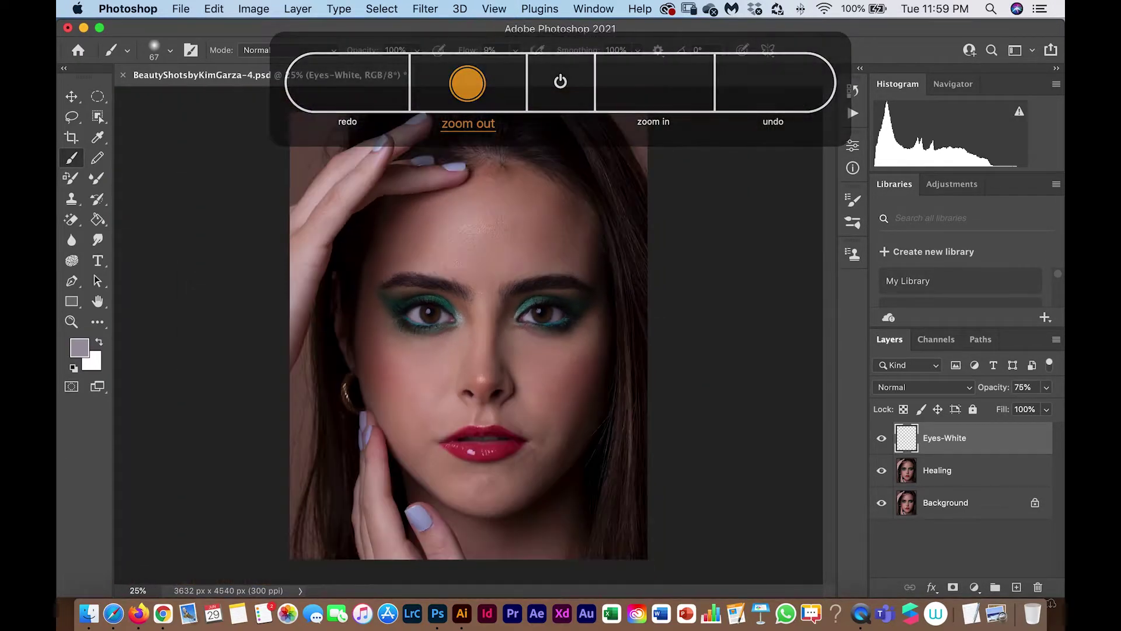
Use the Clone Stamp on the Healing layer to cover the stray hairs in the background above the raised hand
click(950, 472)
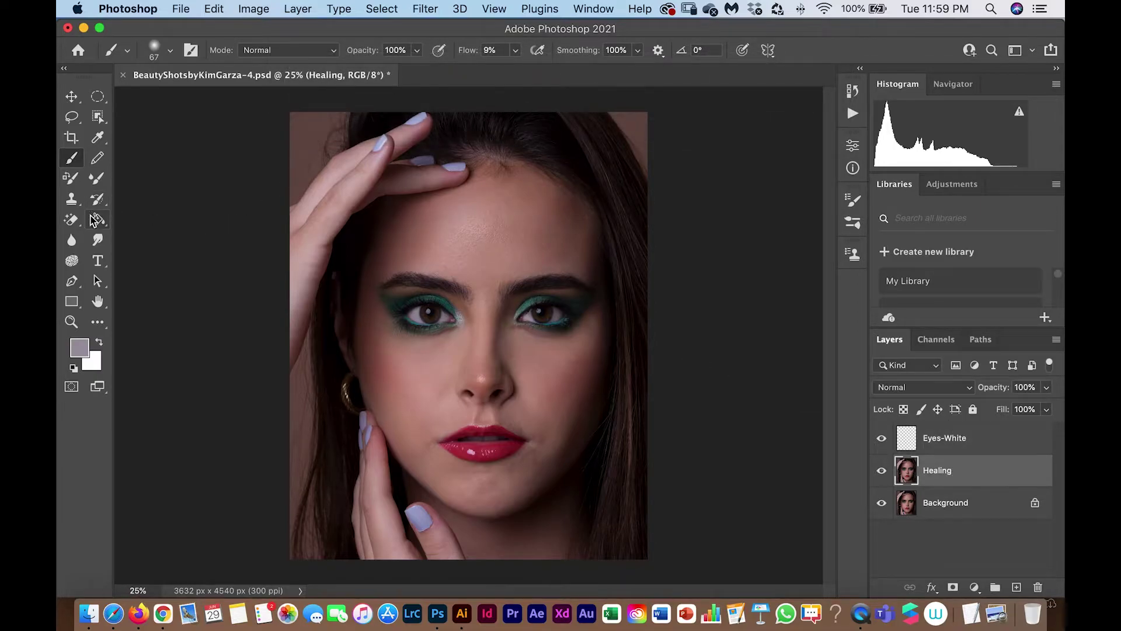
click(72, 198)
click(118, 197)
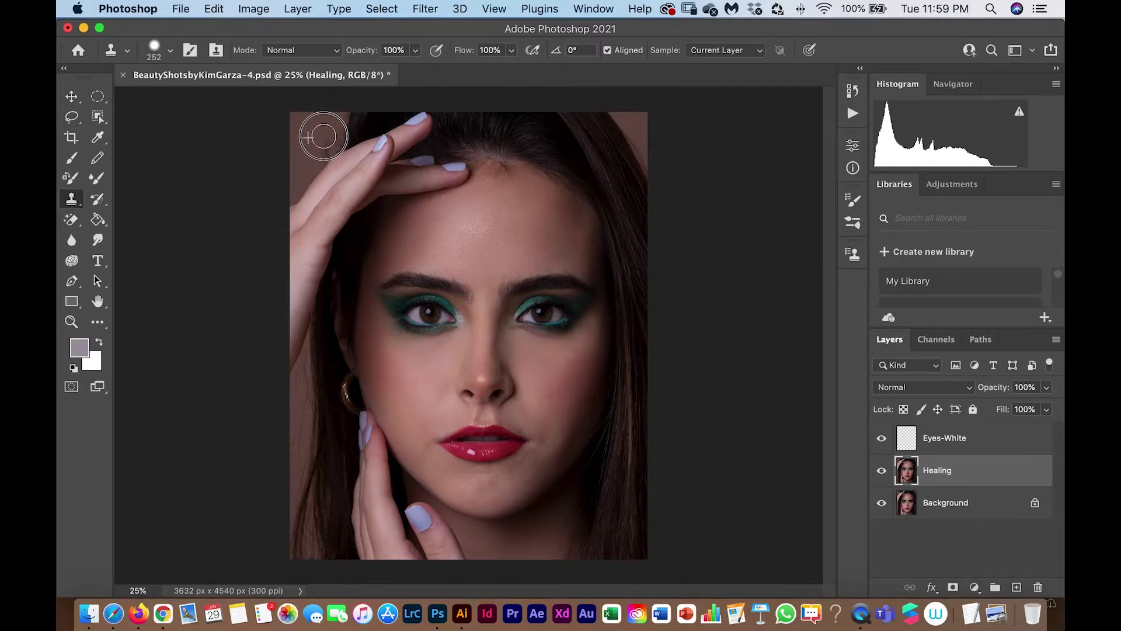
key(super+plus)
key(super+plus)
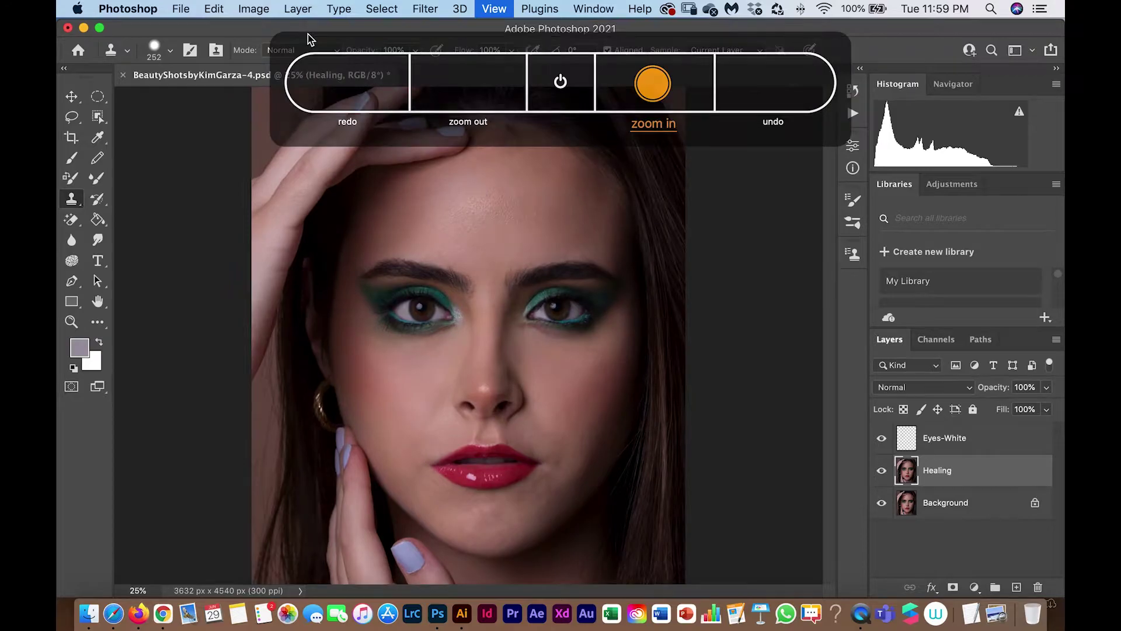
drag(466, 390, 555, 496)
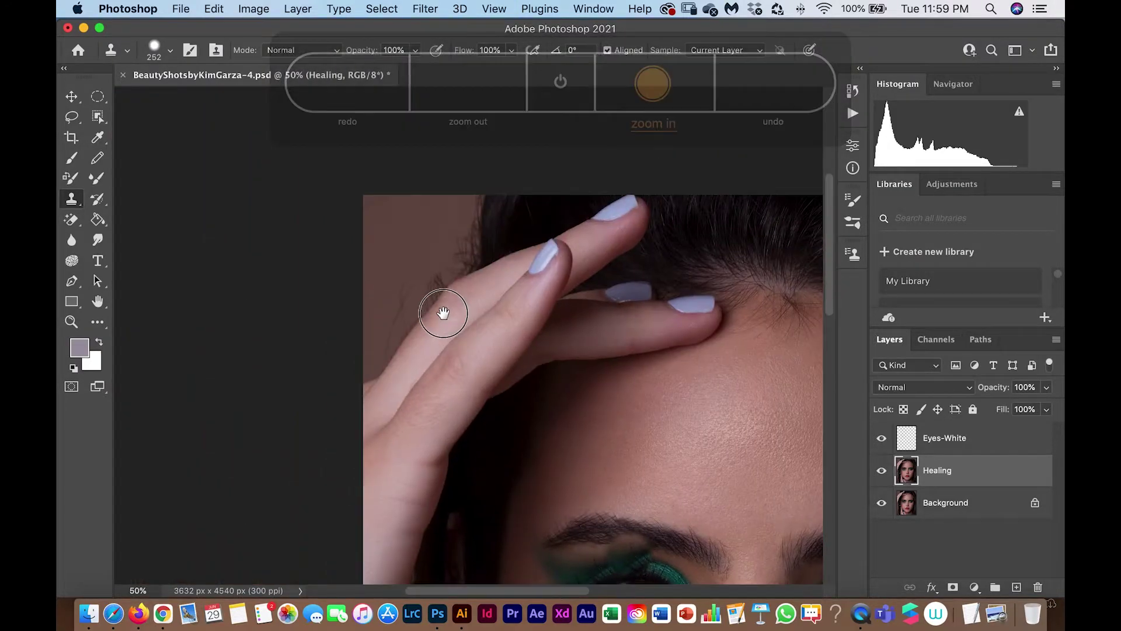
mouse_move(412, 250)
mouse_down()
mouse_move(444, 244)
mouse_move(453, 263)
mouse_move(485, 251)
mouse_move(474, 294)
mouse_up()
alt+click(411, 271)
alt+click(446, 263)
mouse_move(428, 322)
mouse_down()
mouse_move(413, 371)
mouse_move(393, 388)
mouse_move(413, 370)
mouse_move(405, 387)
mouse_move(421, 350)
mouse_move(451, 331)
mouse_move(475, 288)
mouse_up()
alt+click(406, 299)
alt+click(432, 335)
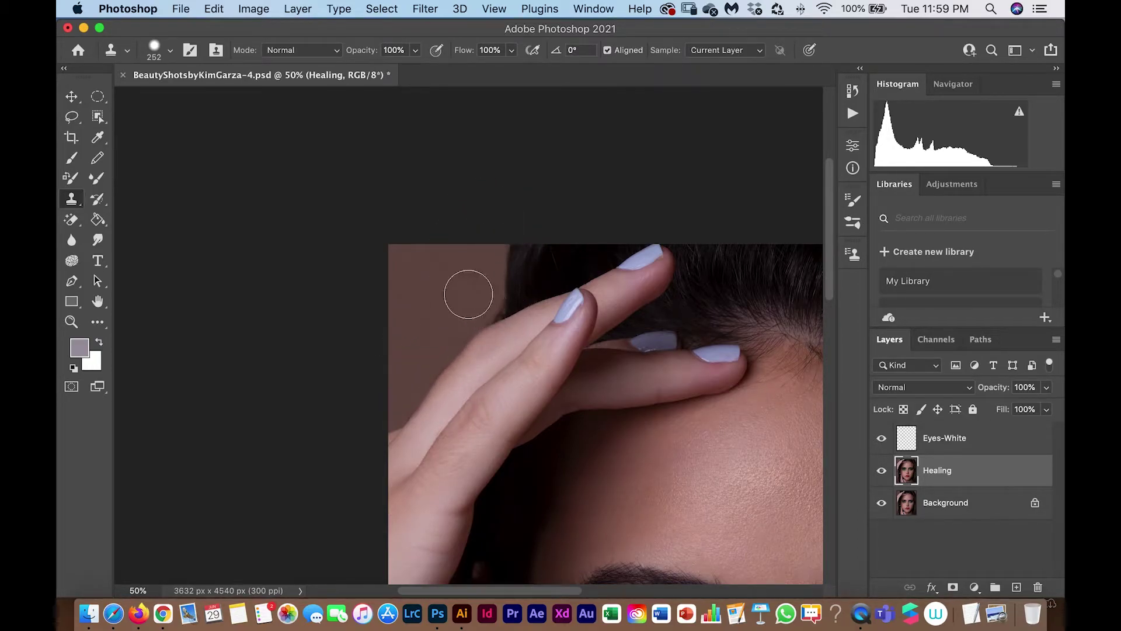
Try to clean the hair edge above the raised hand by cloning background with a 39 px brush
click(170, 50)
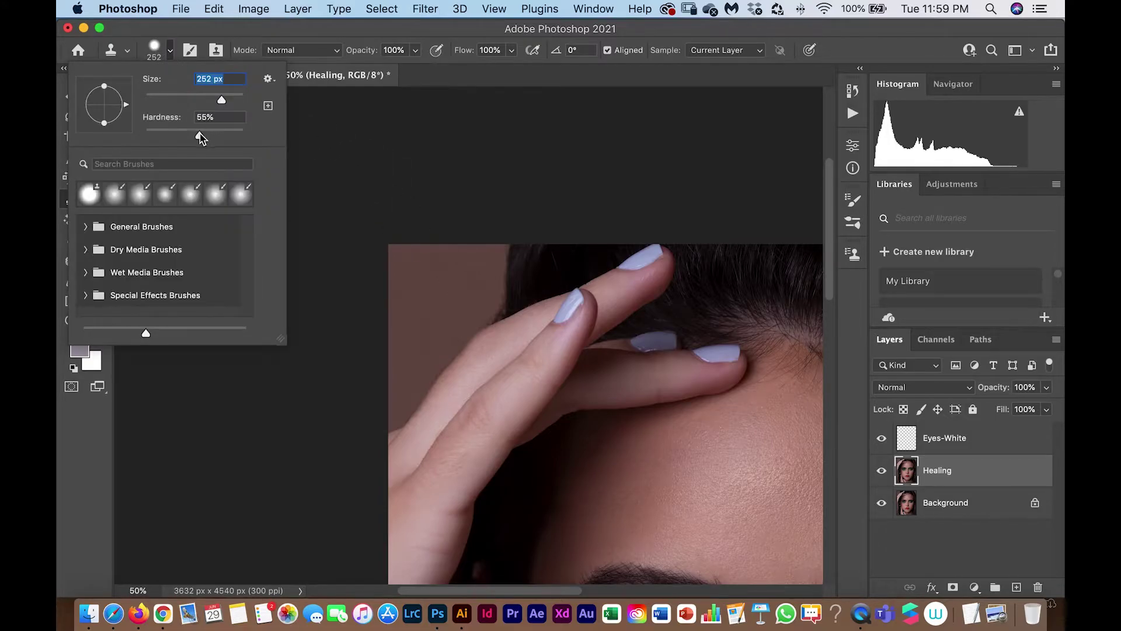
click(440, 292)
click(163, 54)
click(164, 96)
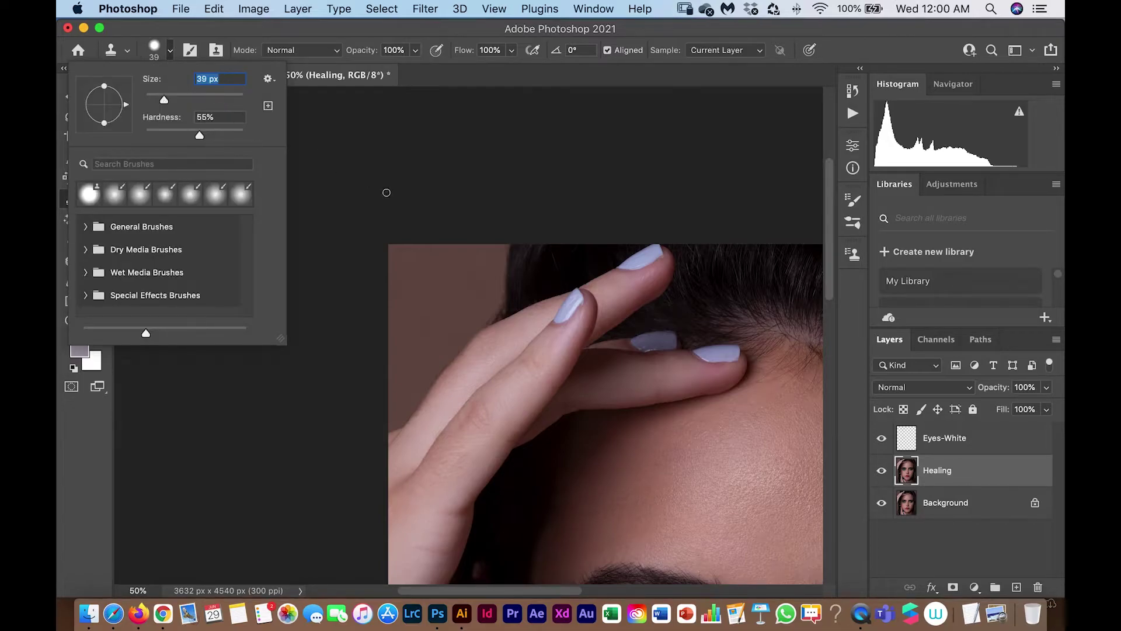
key(Return)
alt+click(472, 316)
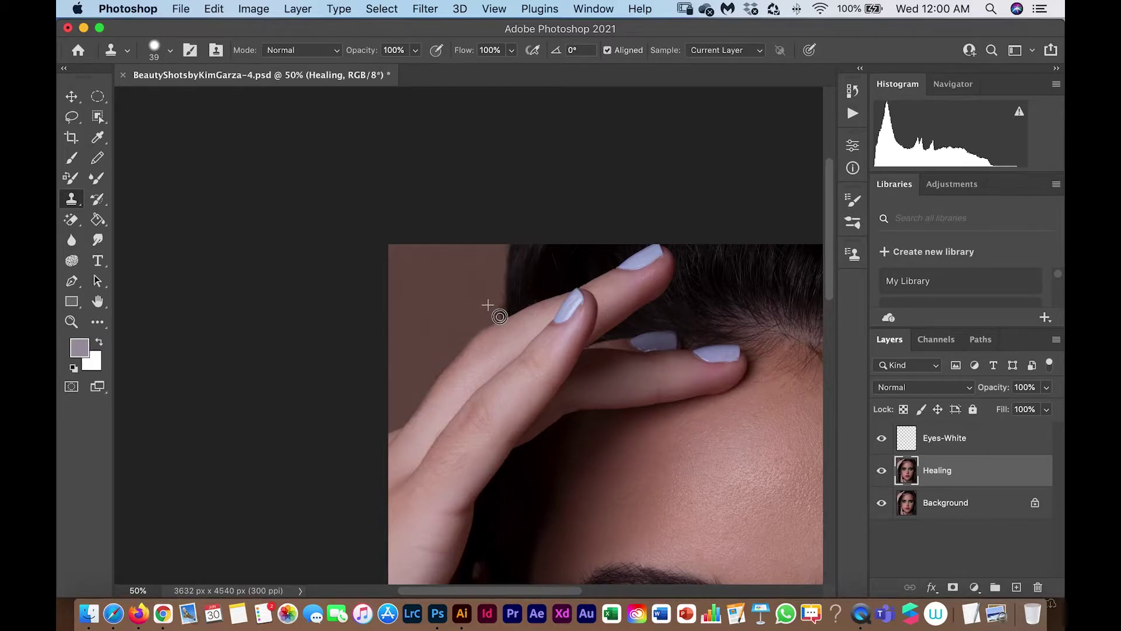
mouse_move(502, 311)
mouse_down()
mouse_move(499, 296)
mouse_move(469, 334)
mouse_move(501, 303)
mouse_move(509, 247)
mouse_up()
key(super+z)
alt+click(474, 322)
key(super+z)
Enlarge the clone brush to 86 px and clone background along the hair edge above the hand, undoing unwanted strokes
click(169, 51)
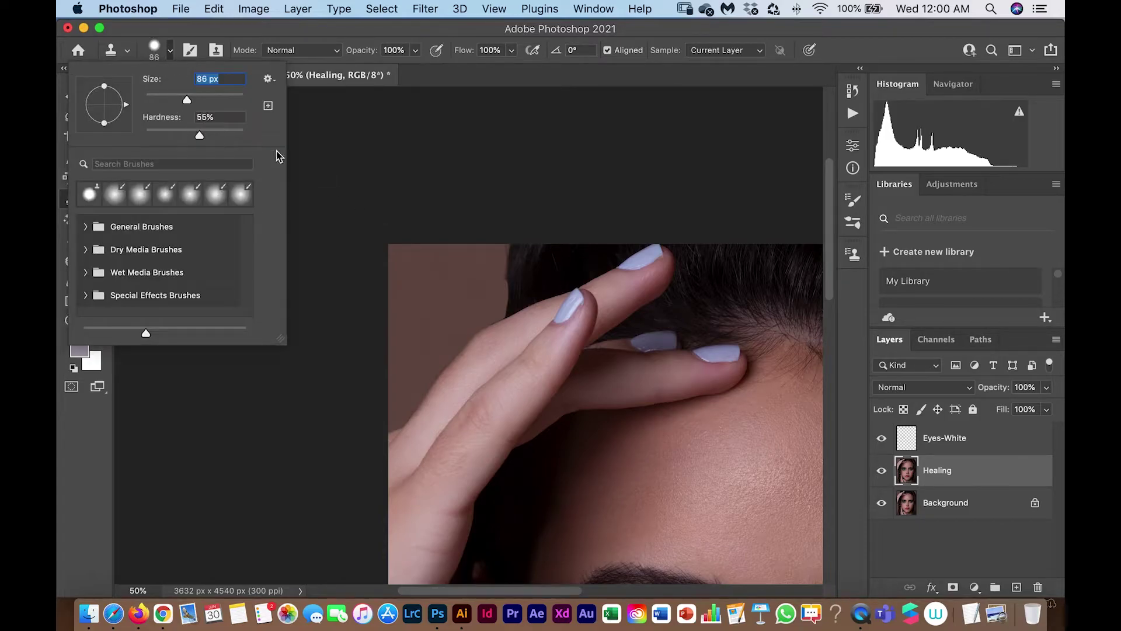
key(Return)
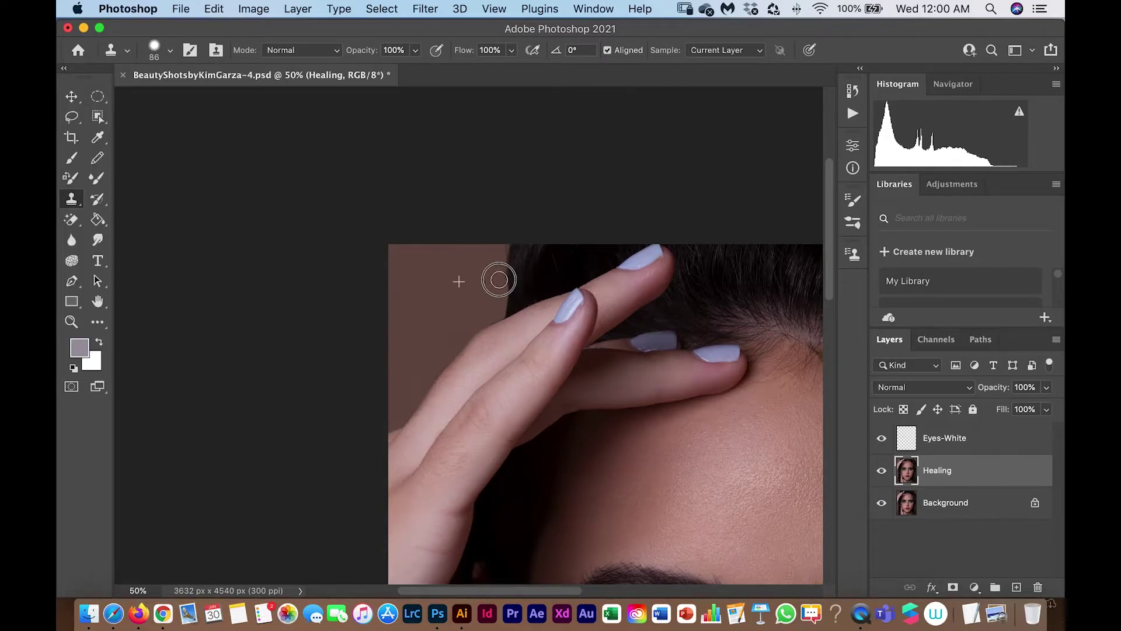
mouse_move(510, 241)
mouse_down()
mouse_move(495, 298)
mouse_move(518, 227)
mouse_up()
key(super+z)
key(super+z)
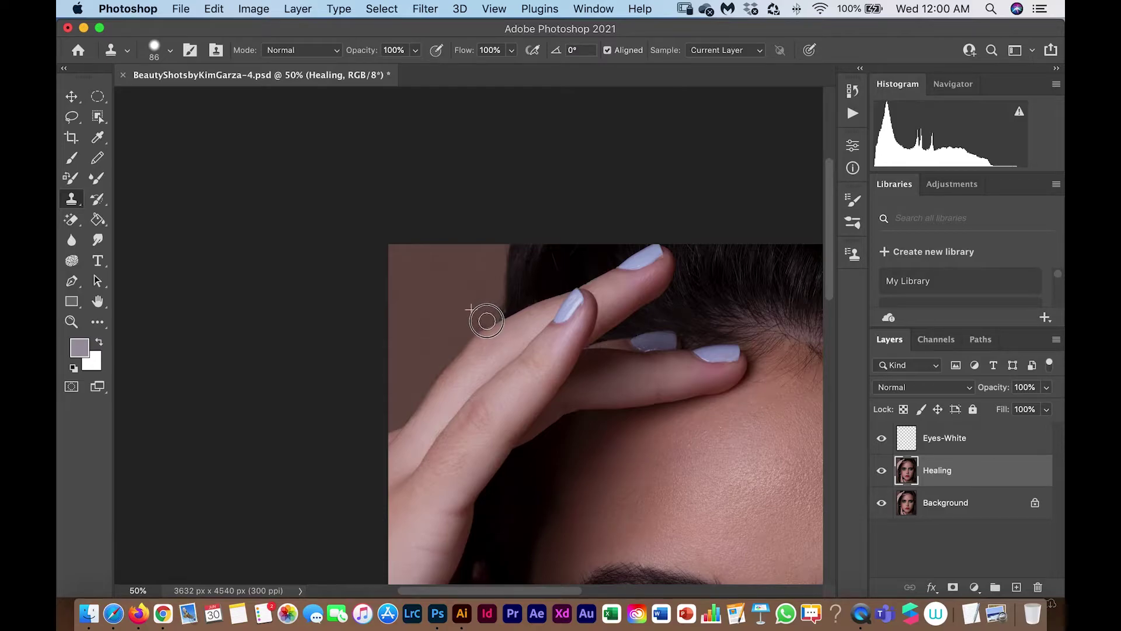
drag(497, 315, 491, 261)
Even out the background beside the raised hand by cloning clean areas with a 201 px brush
click(166, 51)
click(220, 99)
alt+click(411, 260)
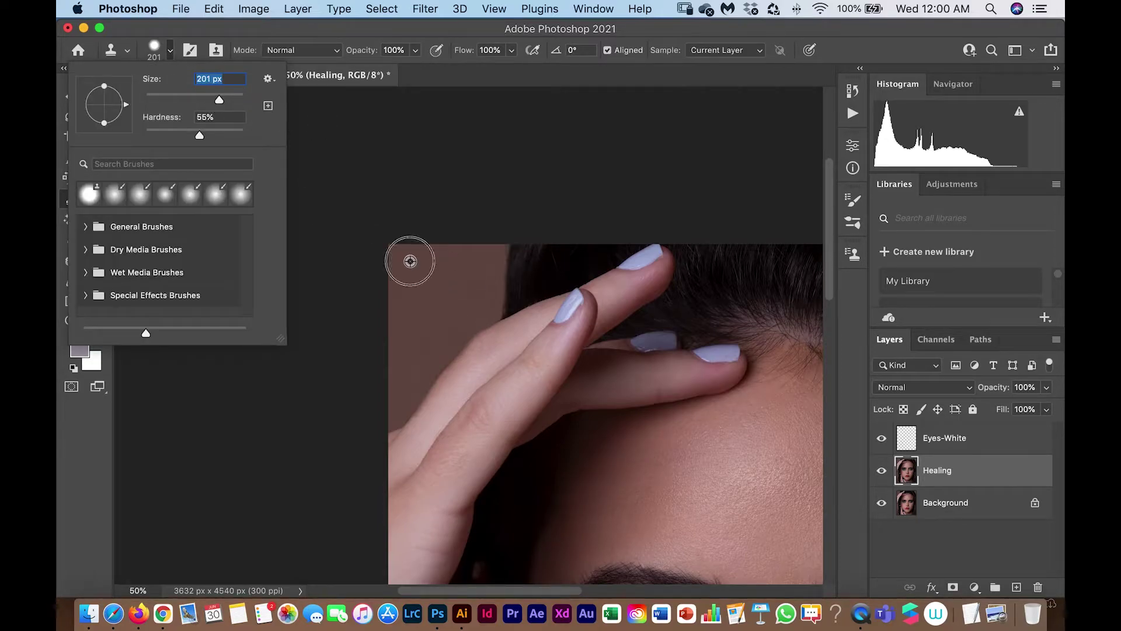
click(422, 311)
mouse_move(427, 328)
mouse_down()
mouse_move(448, 303)
mouse_move(447, 269)
mouse_move(454, 300)
mouse_move(446, 321)
mouse_move(452, 279)
mouse_move(442, 336)
mouse_move(463, 297)
mouse_up()
alt+click(416, 303)
Shrink the clone brush to 121 px and clone clean background over the stray hairs just below the raised arm
key(super+minus)
key(space)
drag(458, 450, 393, 125)
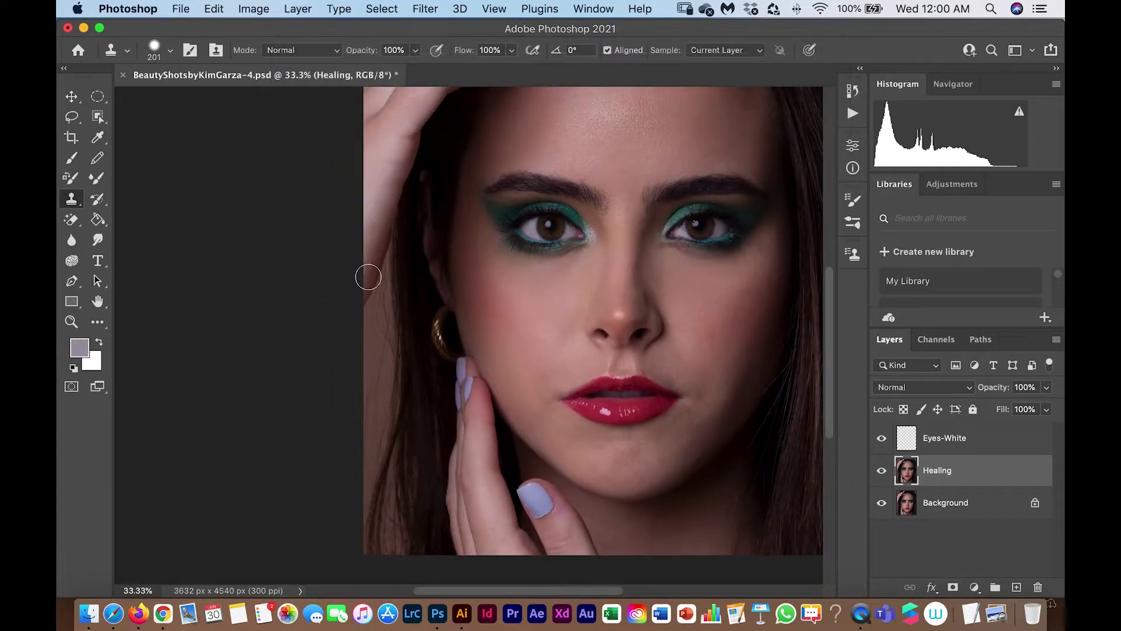
click(162, 48)
click(170, 99)
click(201, 99)
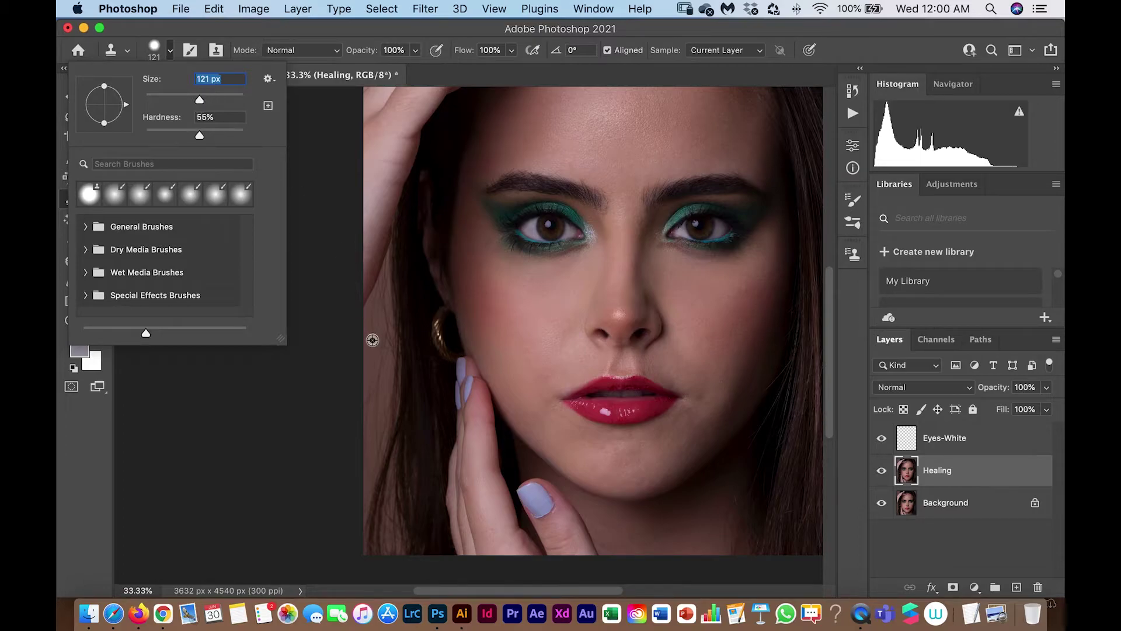
key(Return)
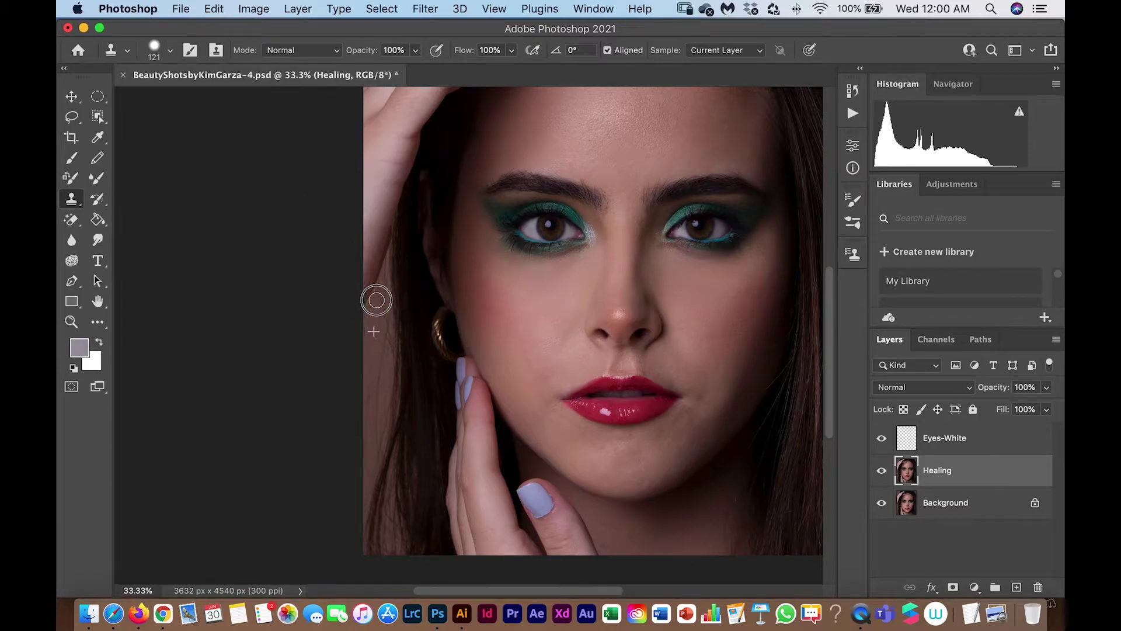
drag(375, 324, 380, 336)
alt+click(370, 316)
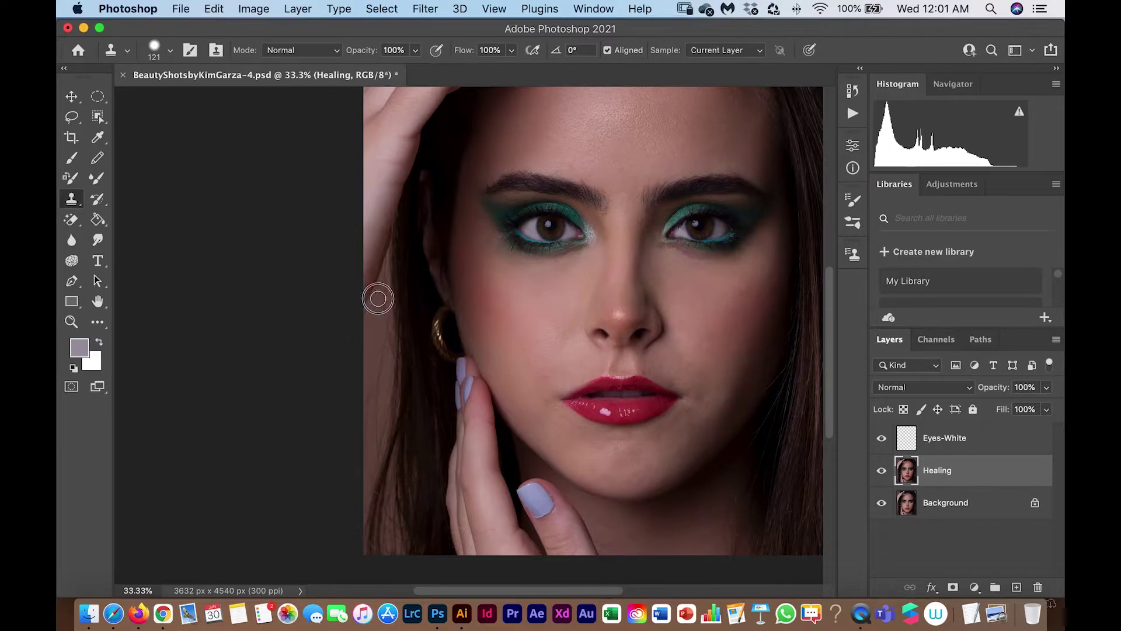
alt+click(371, 315)
drag(380, 292, 381, 291)
mouse_move(383, 278)
mouse_down()
mouse_move(385, 354)
mouse_move(368, 403)
mouse_up()
Resample the background and clone over the stray hairs further down the hair edge, towards the lower corner of the portrait
alt+click(380, 362)
alt+click(379, 339)
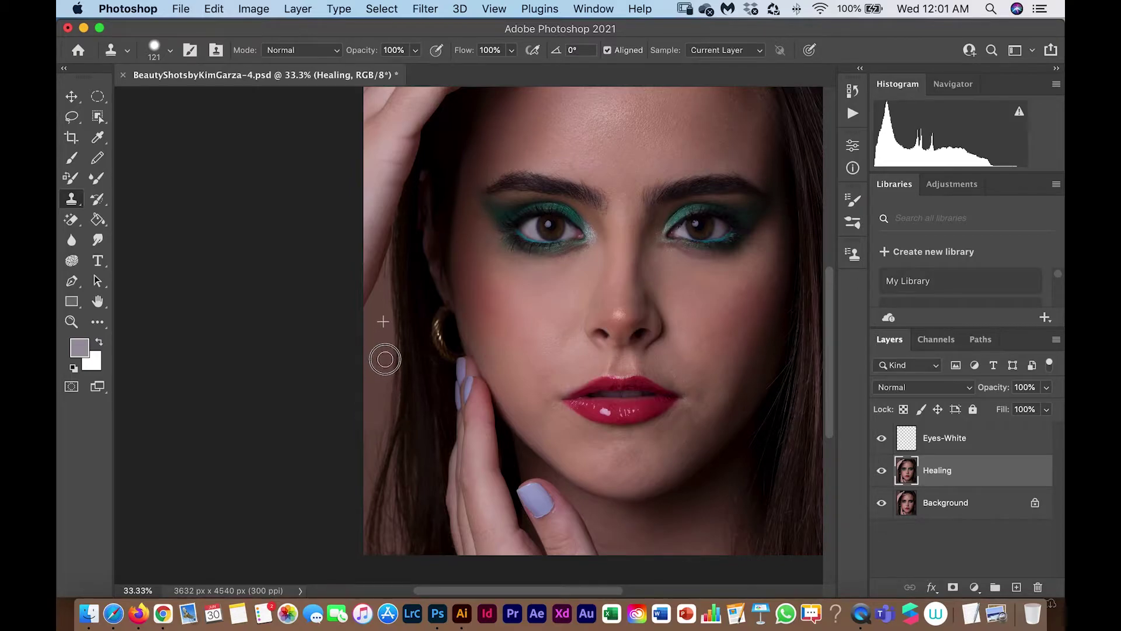
drag(381, 410, 359, 498)
drag(382, 415, 364, 493)
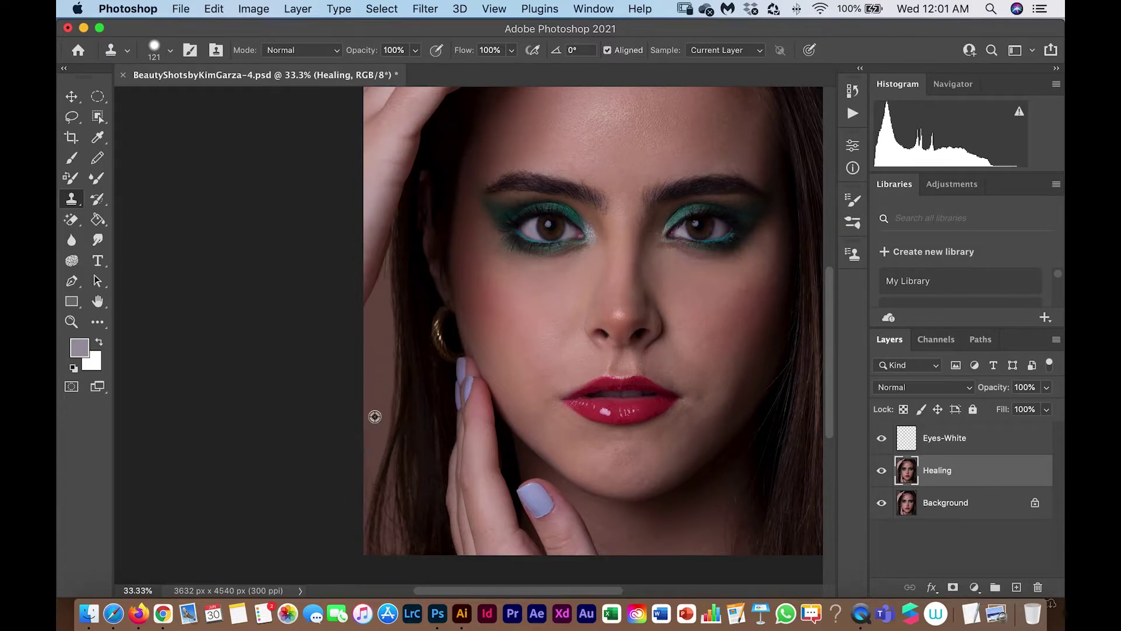
scroll(369, 425, down, 3)
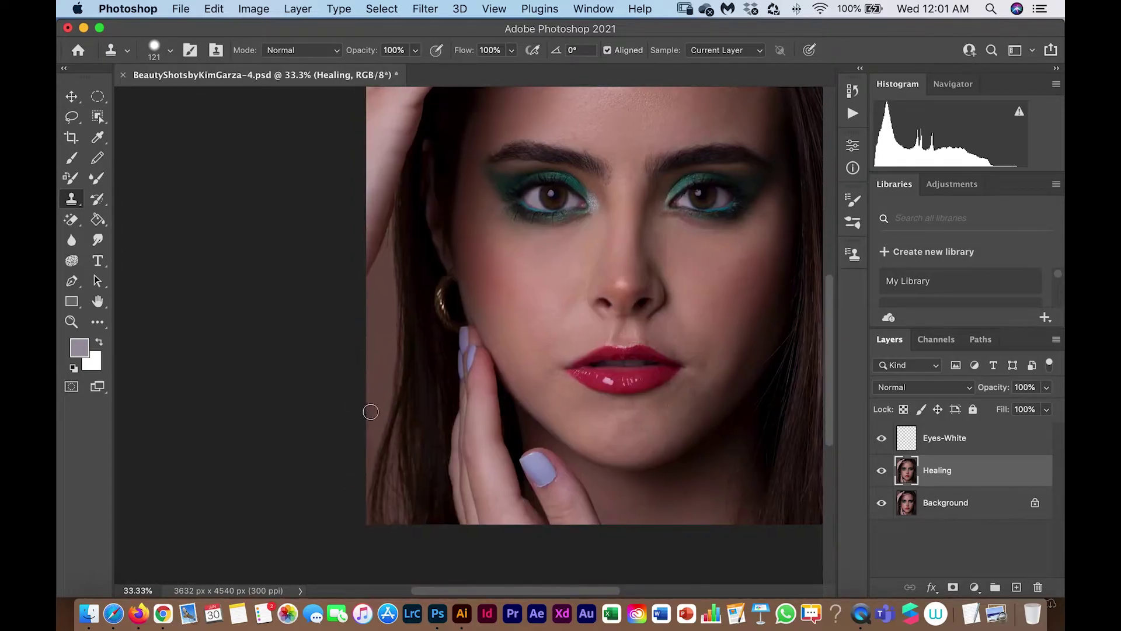
drag(370, 408, 368, 448)
Reduce the clone brush to 65 px and clean the narrow background gap between the raised arm and the hair, undoing the last stroke
key(super+plus)
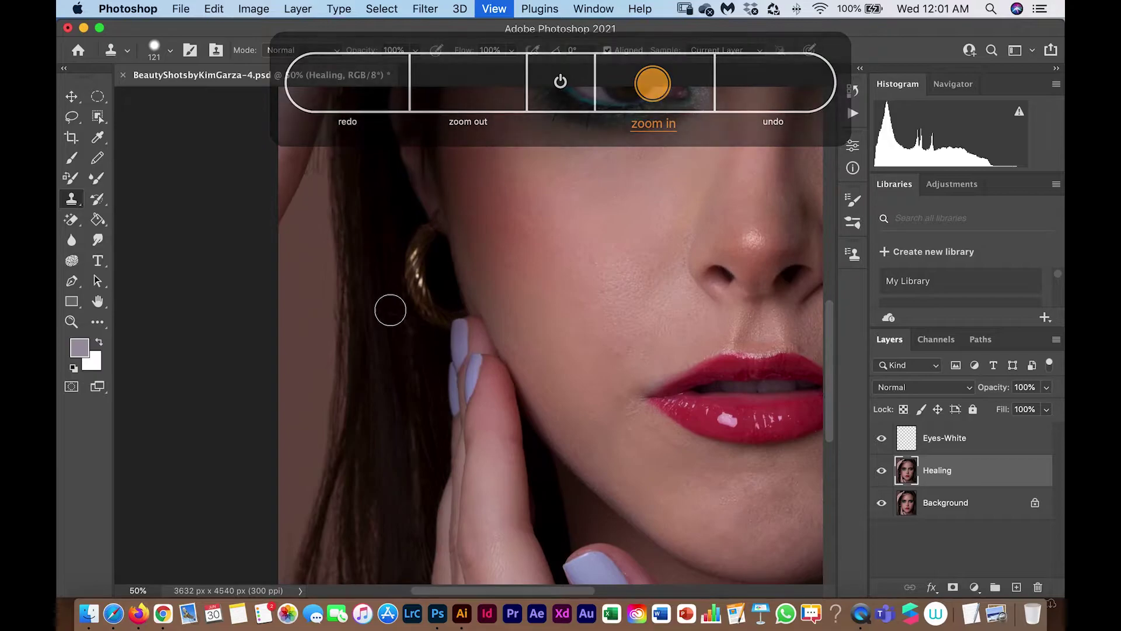
key(super+plus)
scroll(461, 409, up, 5)
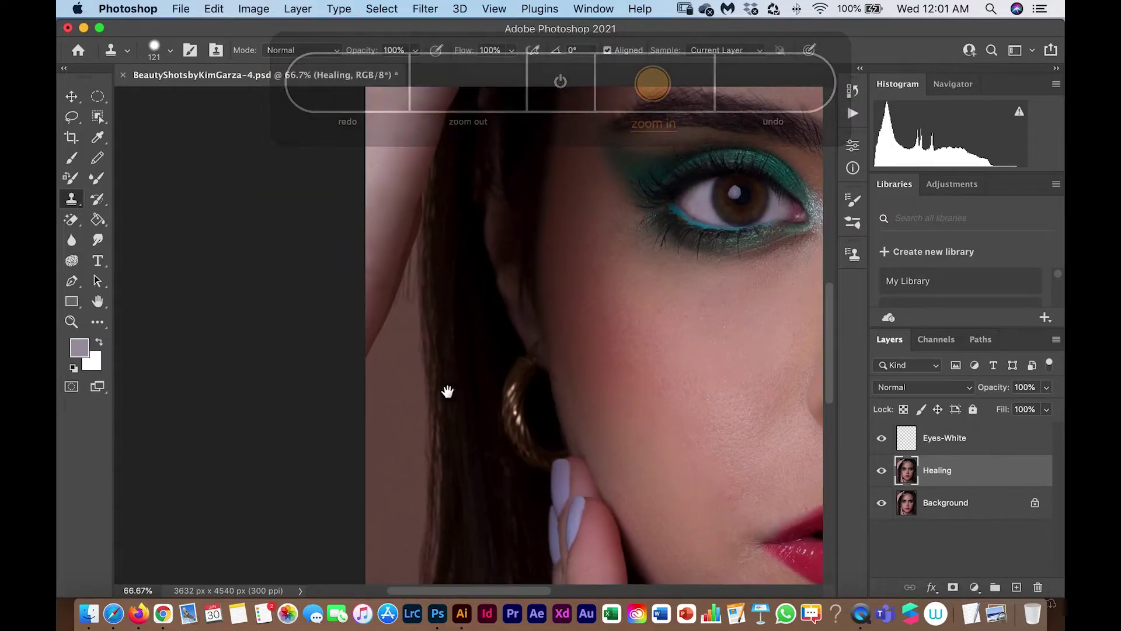
click(155, 50)
drag(184, 99, 176, 100)
alt+click(404, 338)
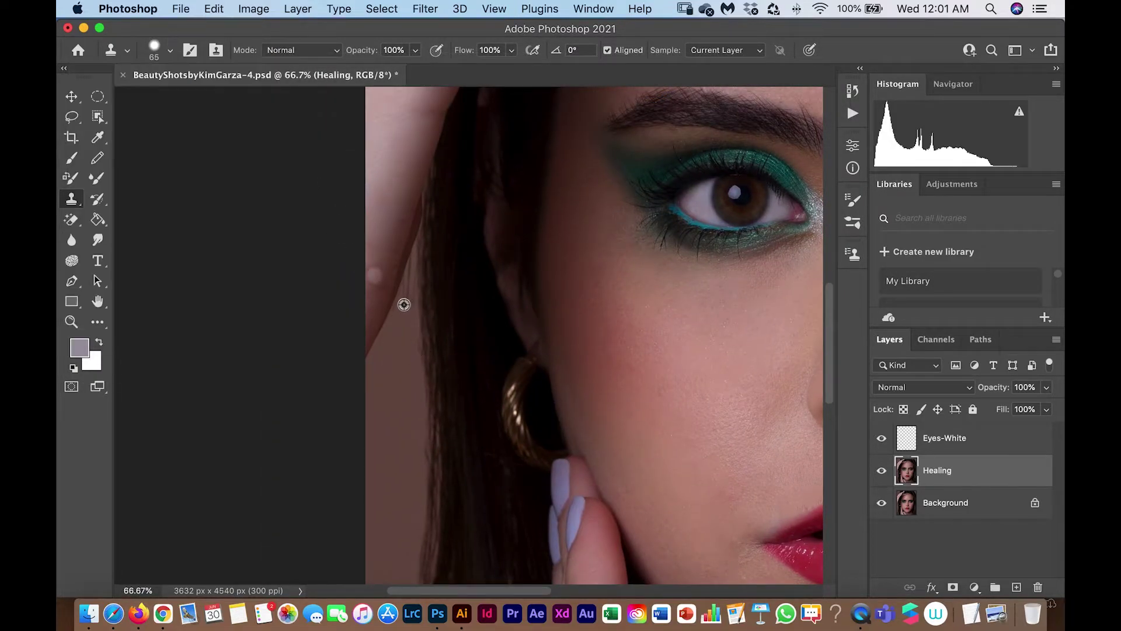
drag(401, 309, 412, 257)
drag(409, 304, 413, 359)
drag(412, 263, 412, 279)
key(super+z)
key(super+minus)
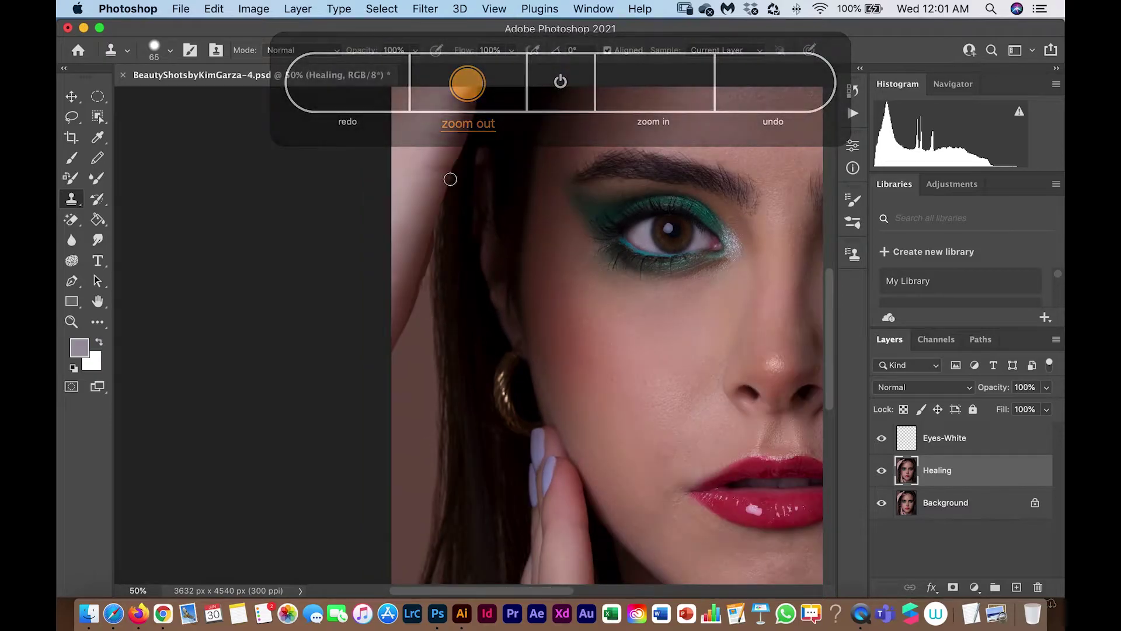
Set the clone brush to 43 px, try a stroke in the gap between arm and hair, and undo it
click(170, 50)
drag(174, 99, 165, 99)
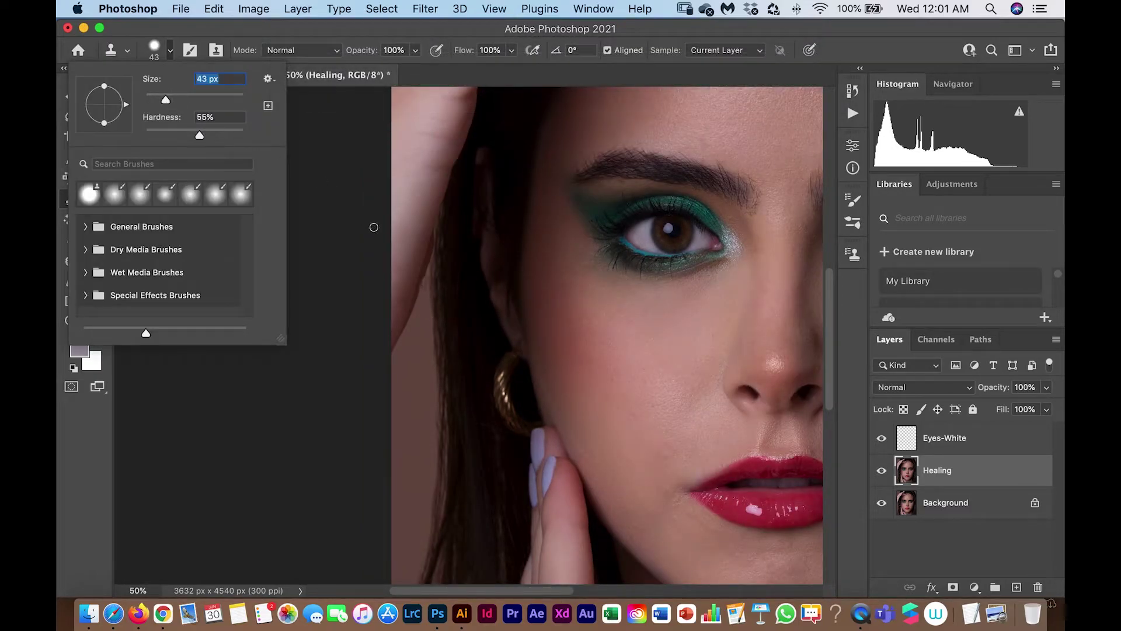
alt+click(421, 327)
drag(426, 277, 431, 313)
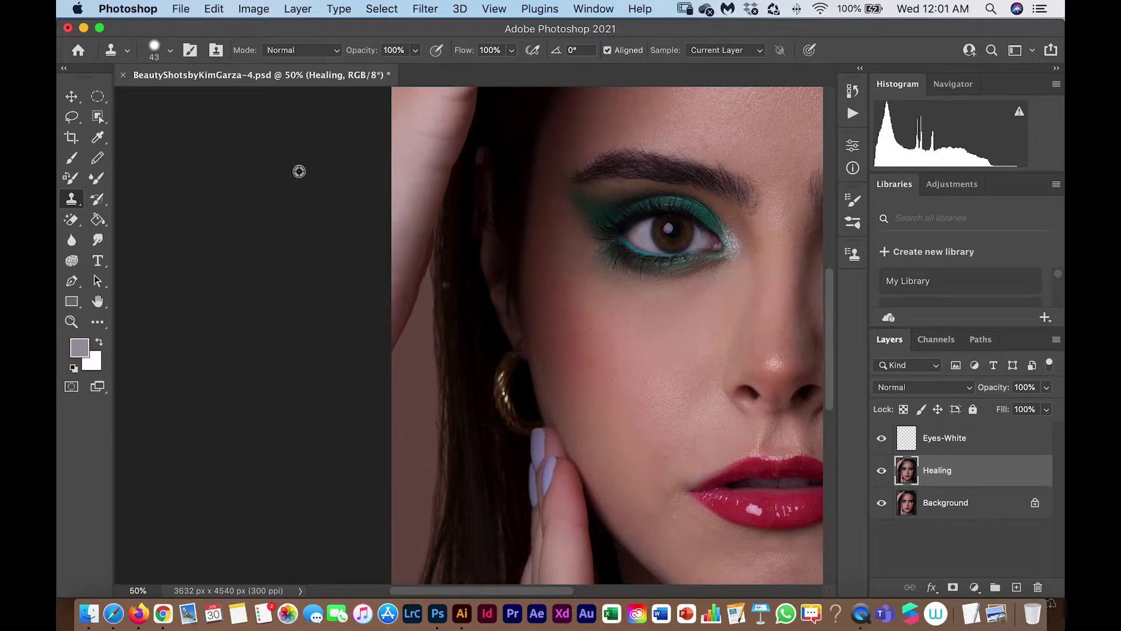
key(alt+shift+bracketleft)
key(super+z)
key(super+z)
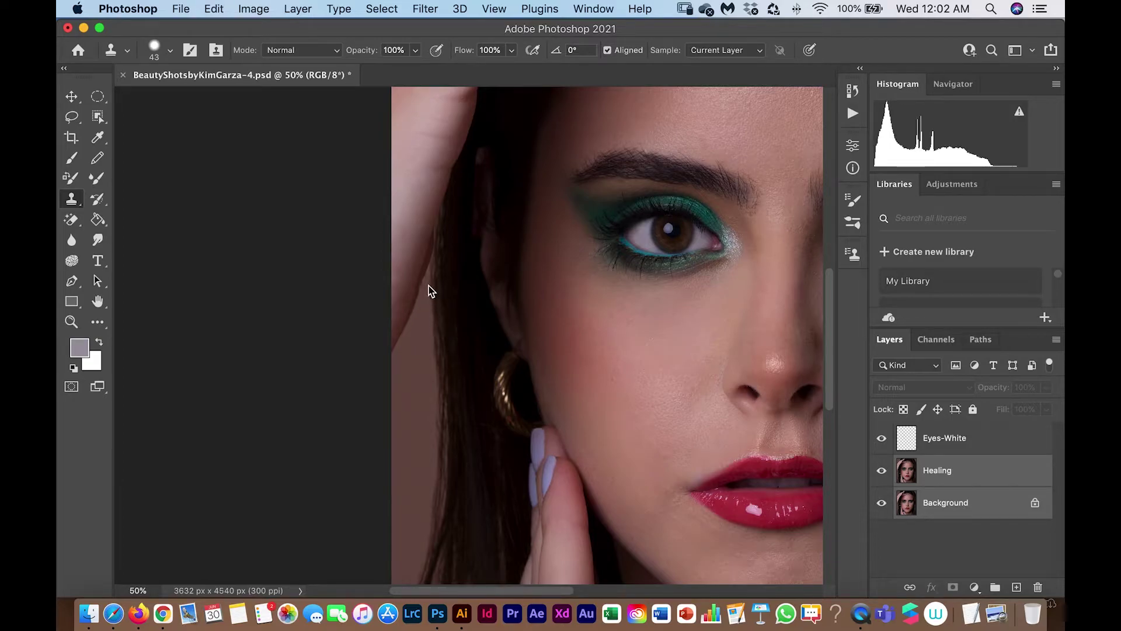
Make Healing the only selected layer and clone background over the stray hairs where the arm meets the hair
alt+click(429, 290)
click(661, 235)
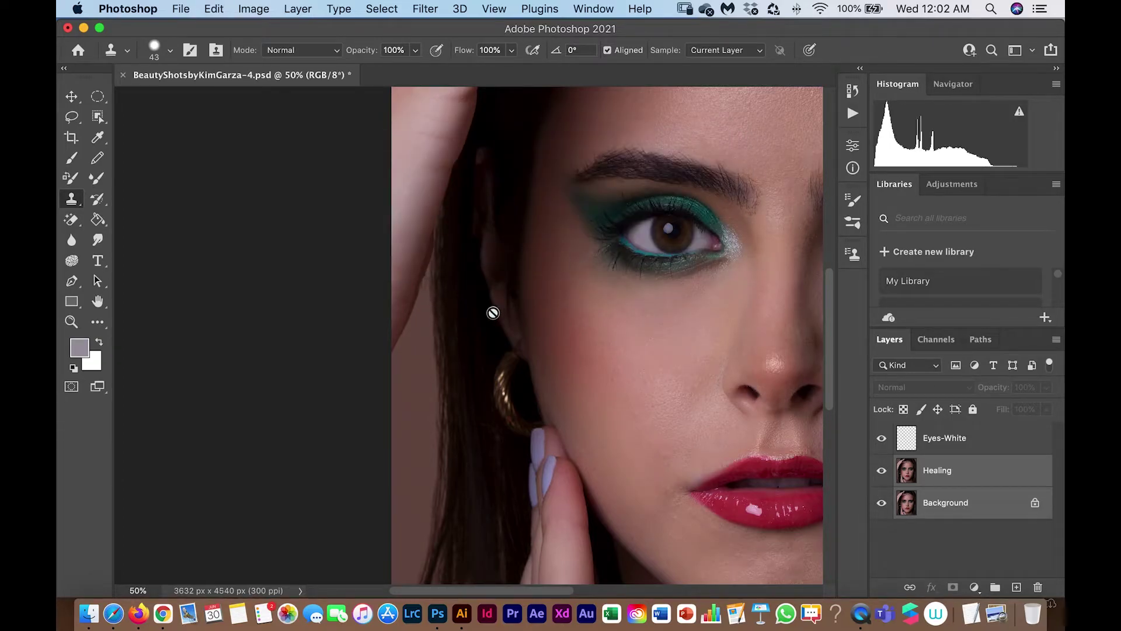
alt+click(416, 320)
click(665, 231)
click(958, 473)
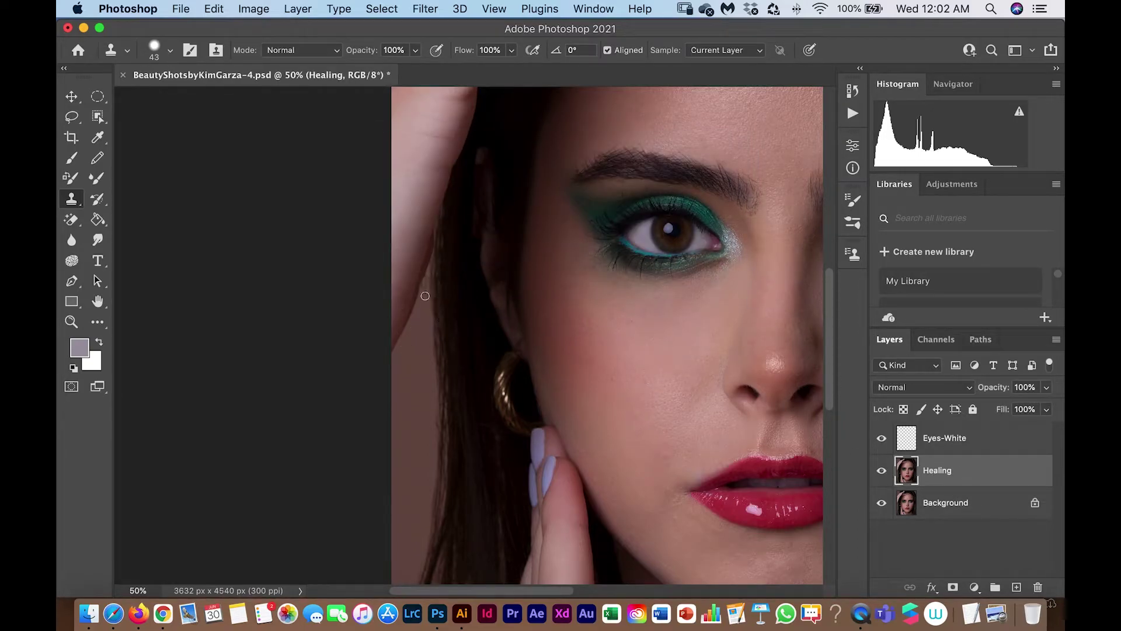
drag(427, 279, 427, 288)
drag(427, 274, 431, 289)
key(super+z)
drag(426, 277, 424, 289)
Add a Curves adjustment above Eyes-White, brighten it with a point at input 76, output 155, and invert its mask to black
key(super+minus)
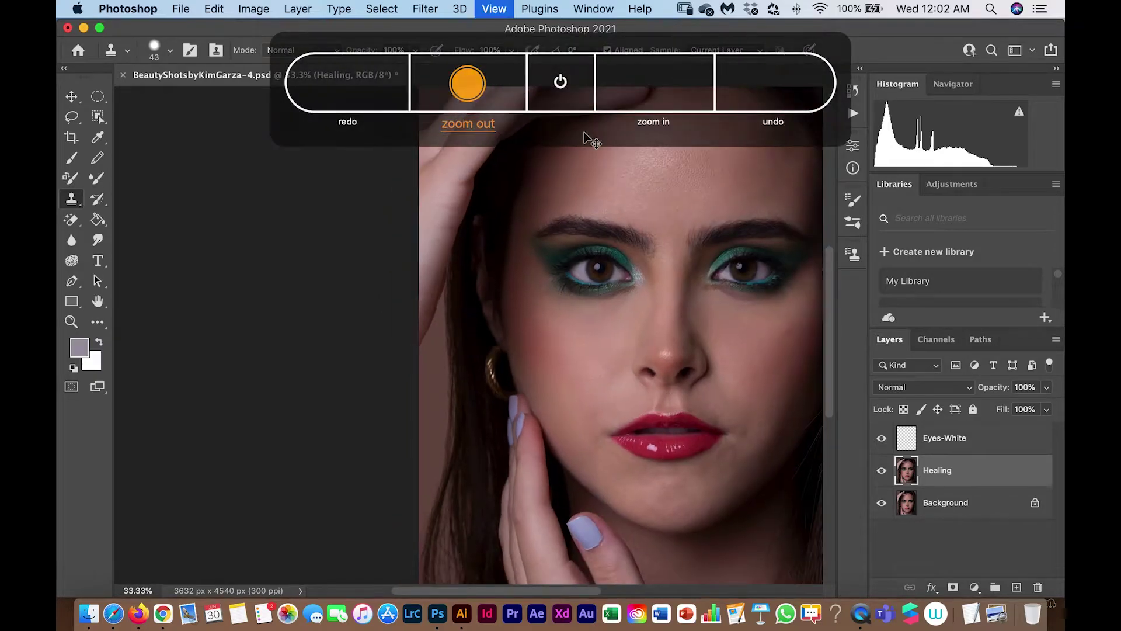
key(super+minus)
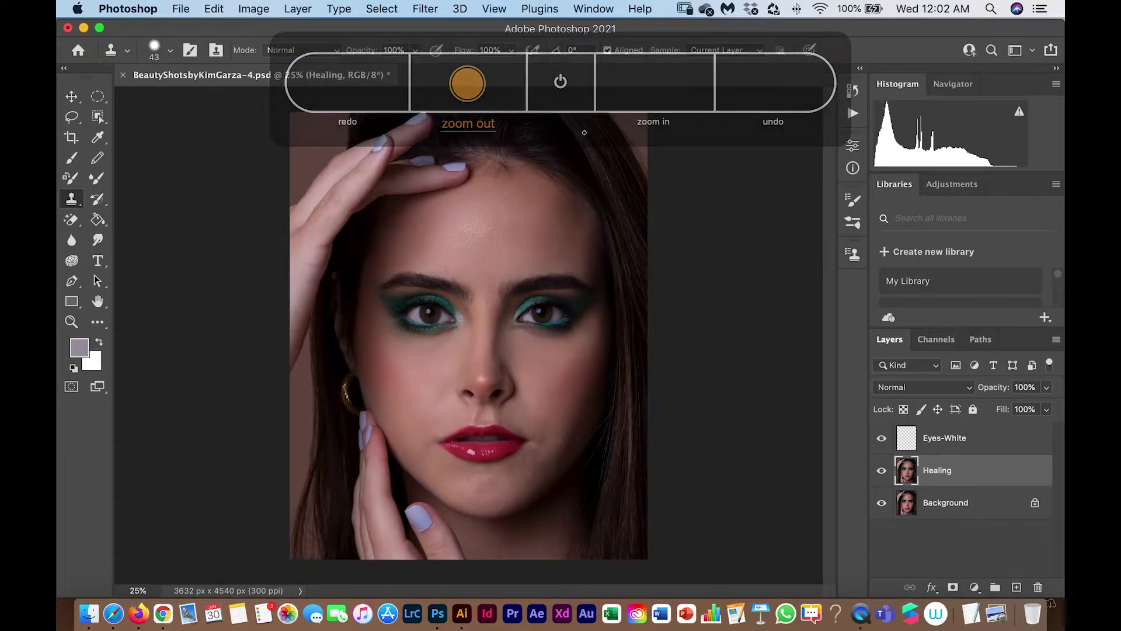
click(974, 587)
click(963, 439)
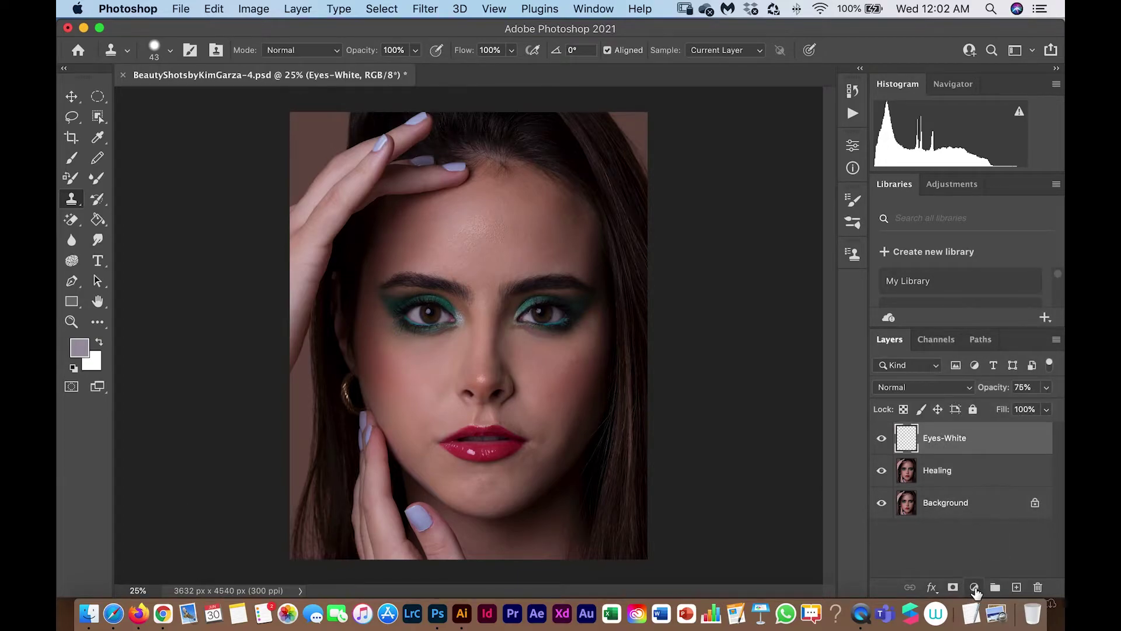
click(974, 587)
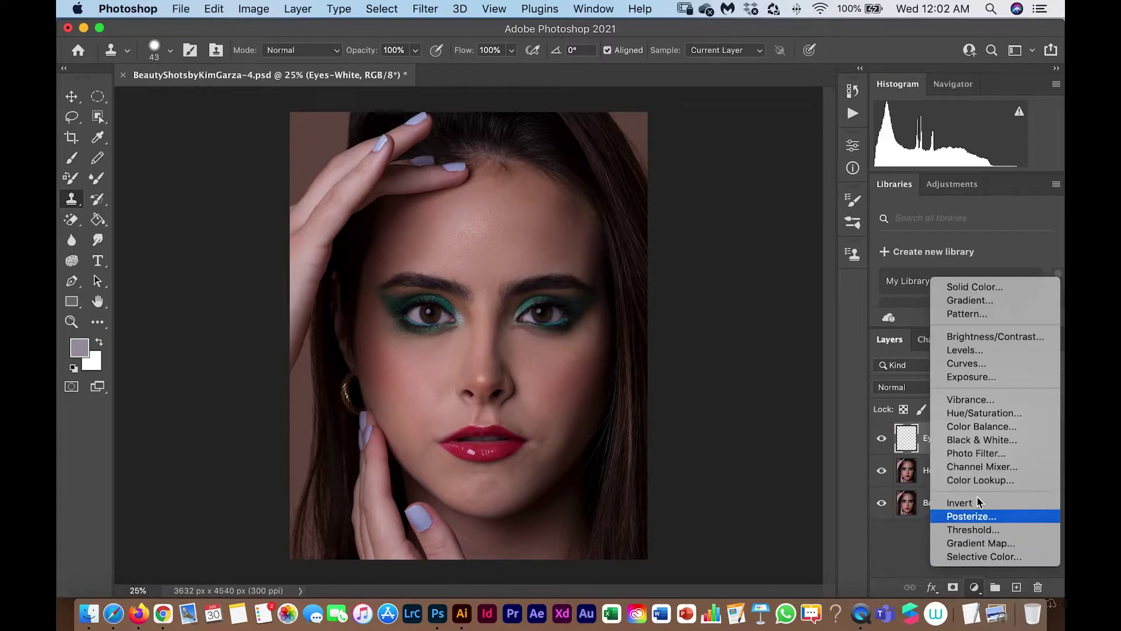
click(965, 363)
drag(748, 279, 740, 270)
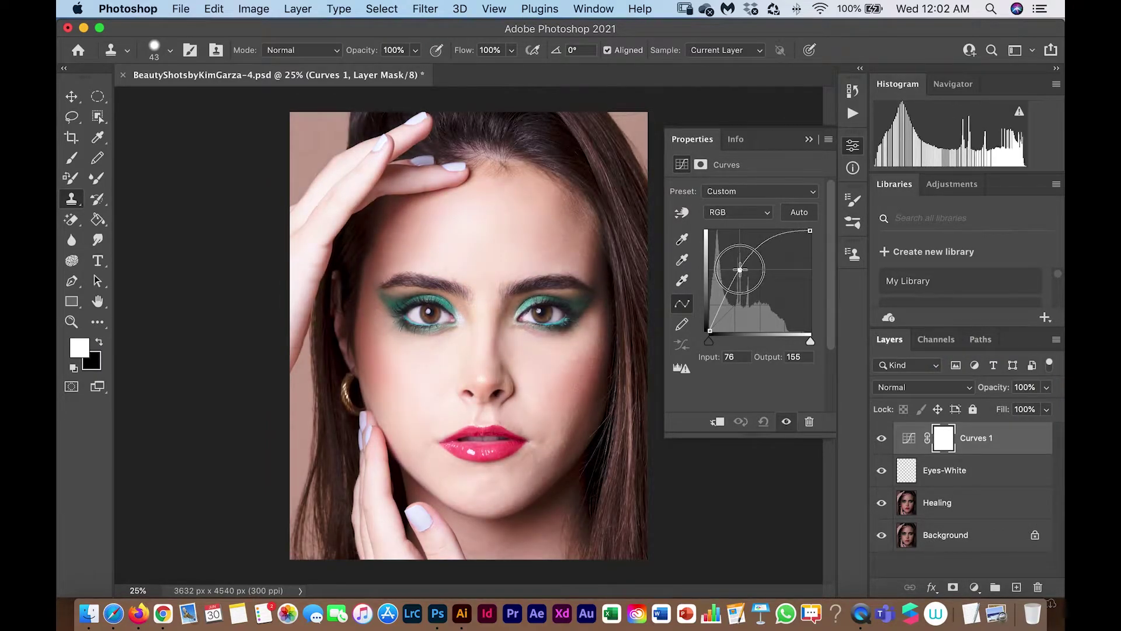
click(809, 139)
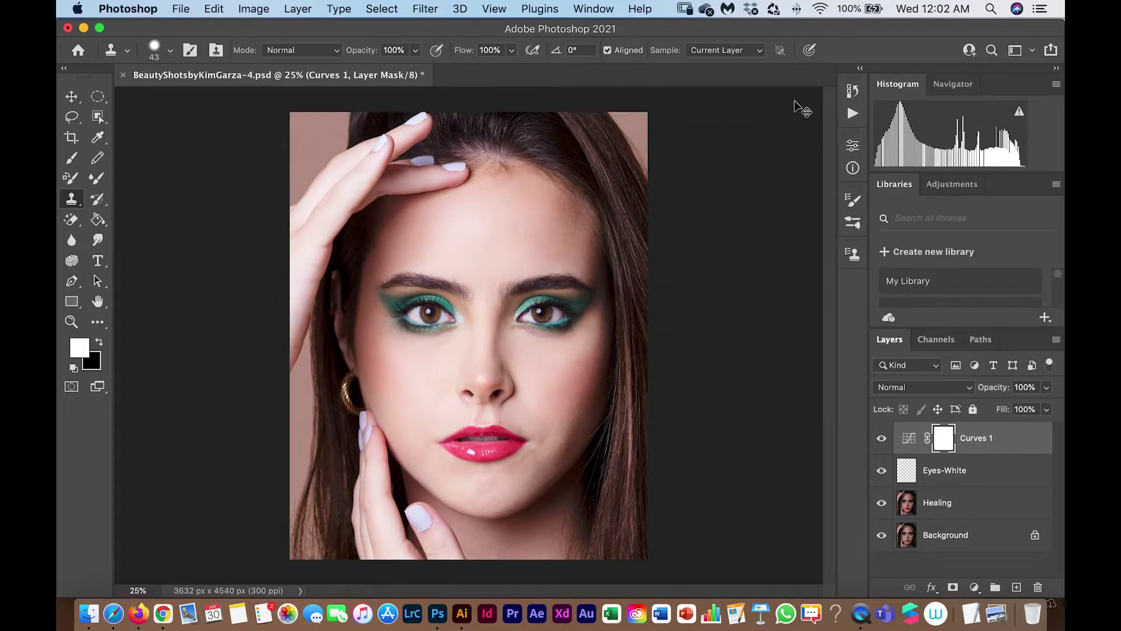
key(super+i)
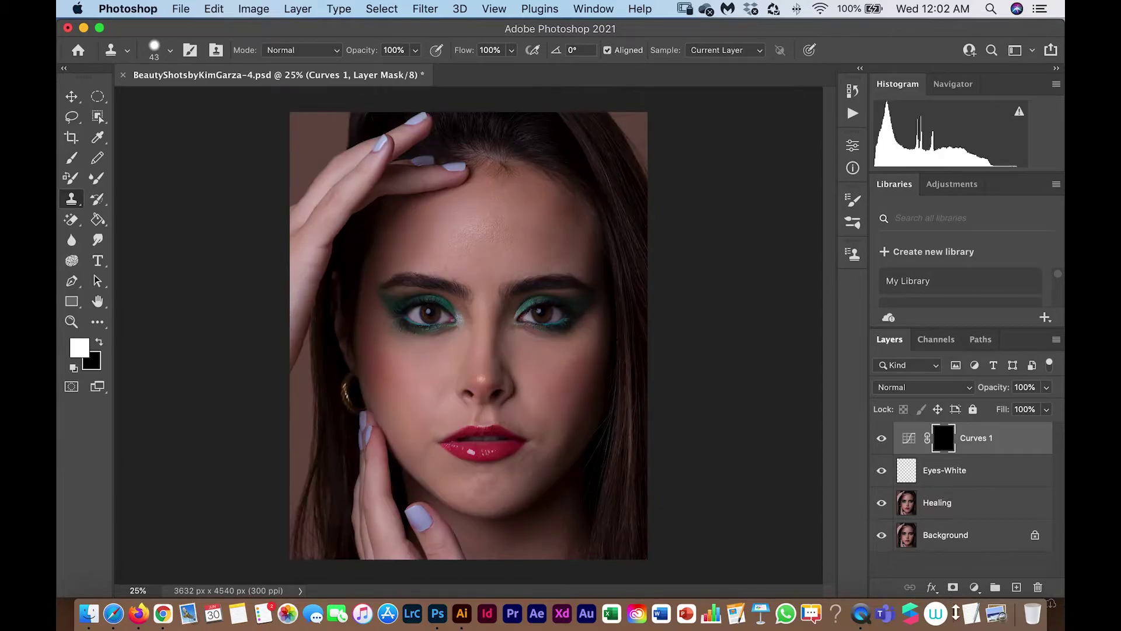
Add a second Curves adjustment on top, pull its curve down to darken the image, and invert its mask to black
click(973, 587)
click(963, 363)
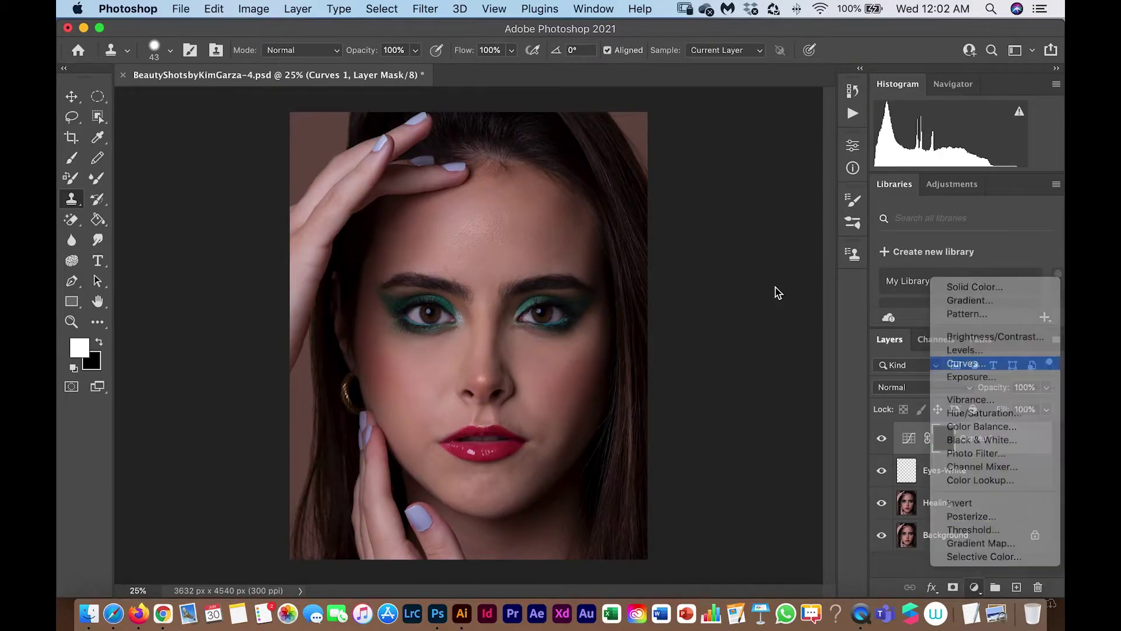
drag(759, 278, 773, 293)
click(809, 139)
key(super+i)
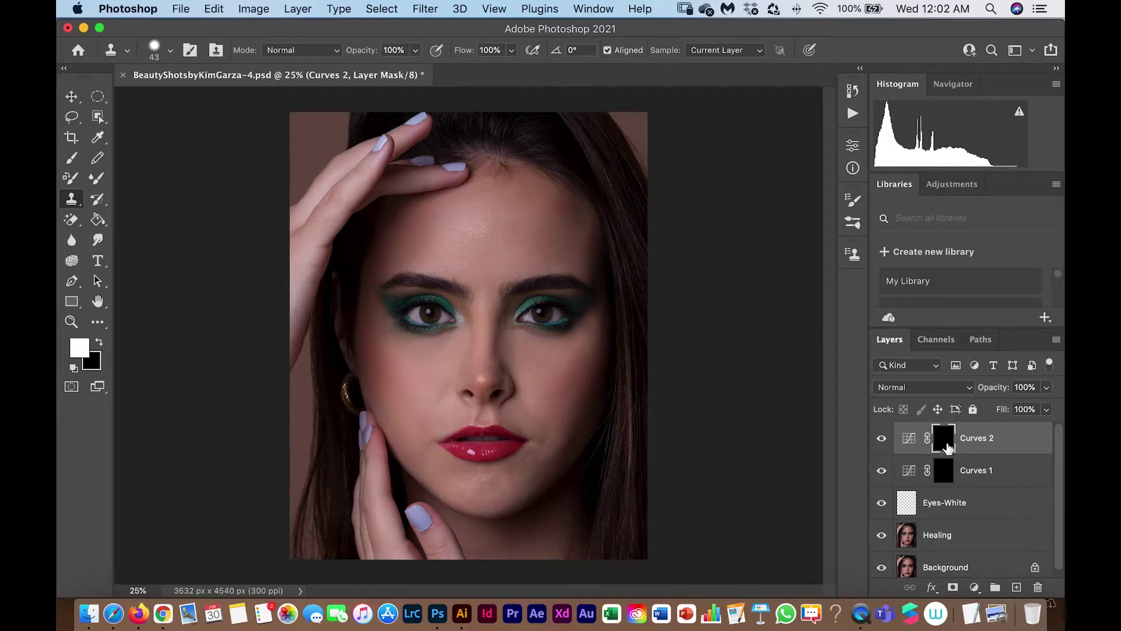
Rename the brightening Curves layer as Dodge and the darkening Curves layer as Burn
click(952, 470)
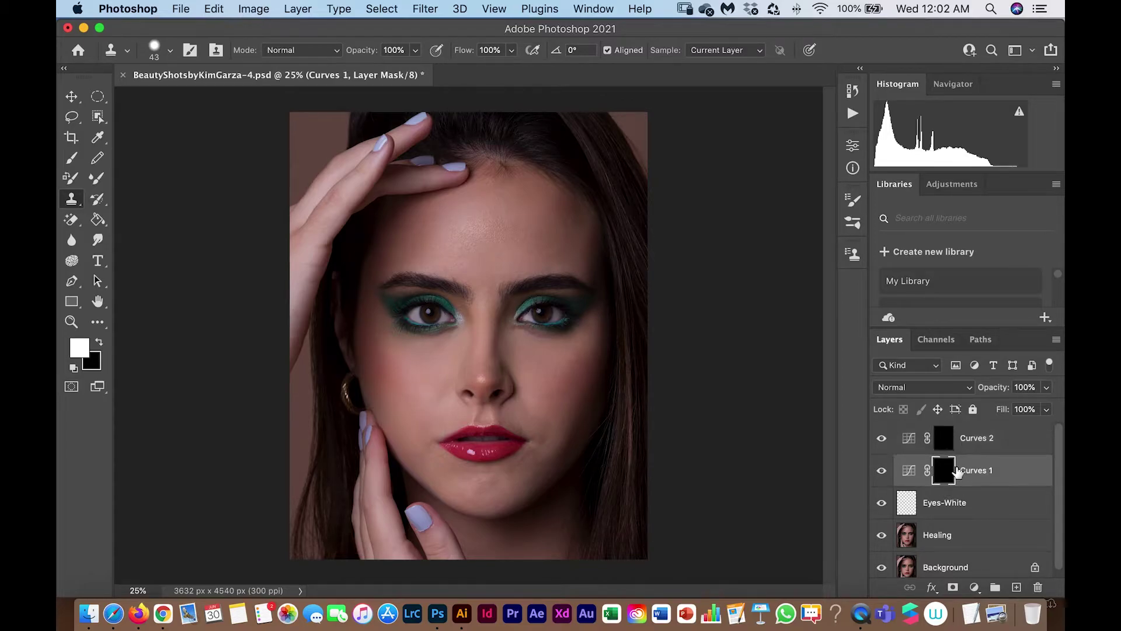
double_click(975, 470)
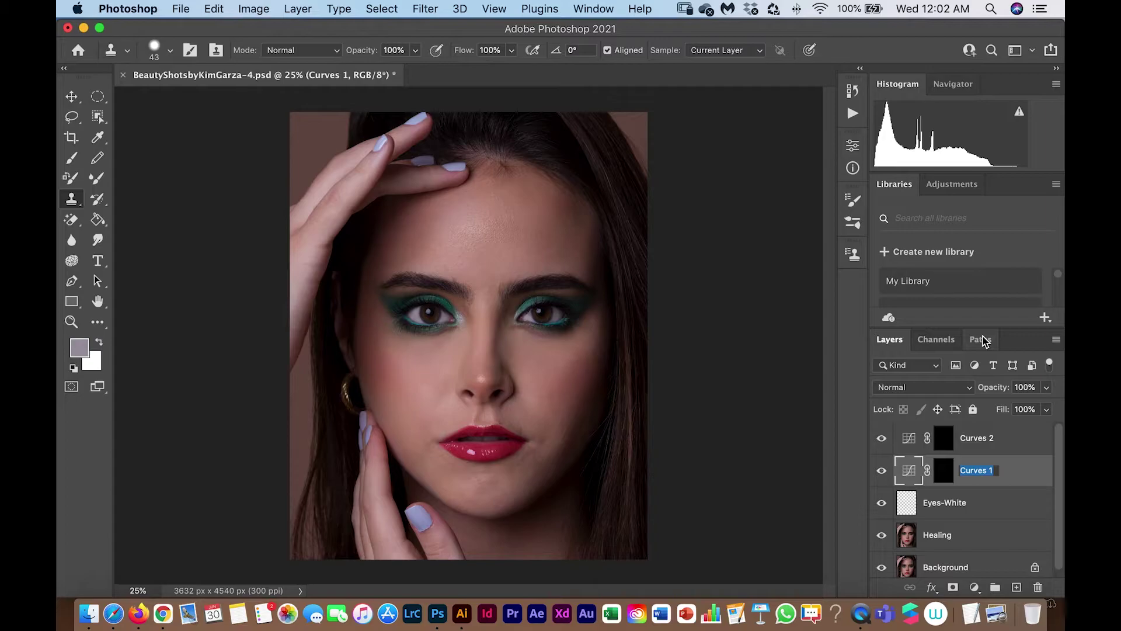
key(BackSpace)
text(Doge)
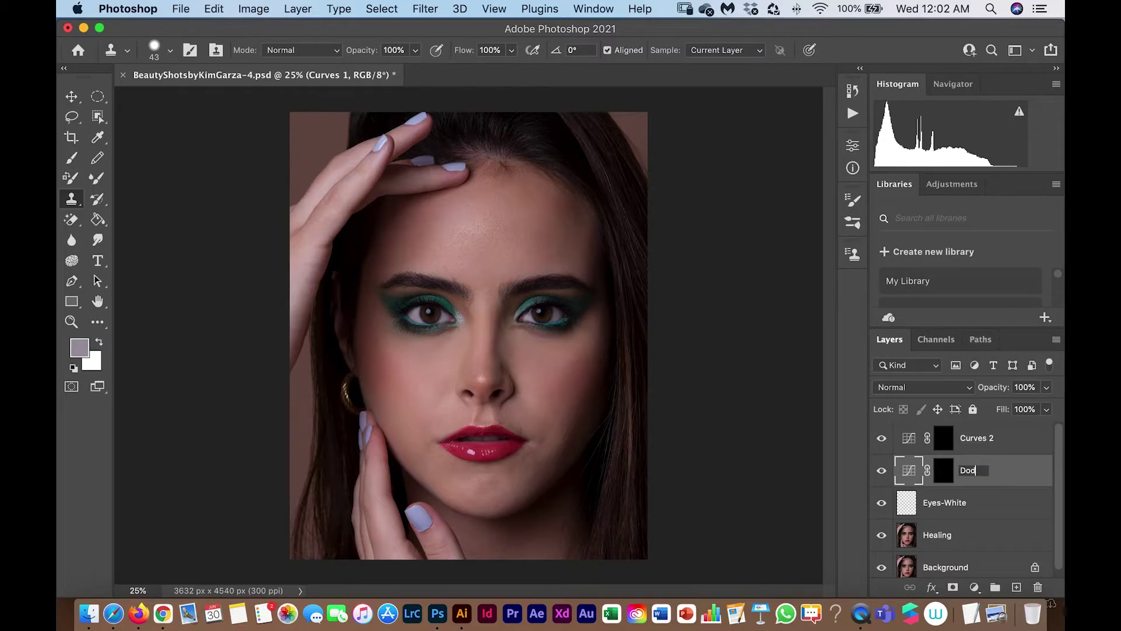
key(Return)
double_click(979, 437)
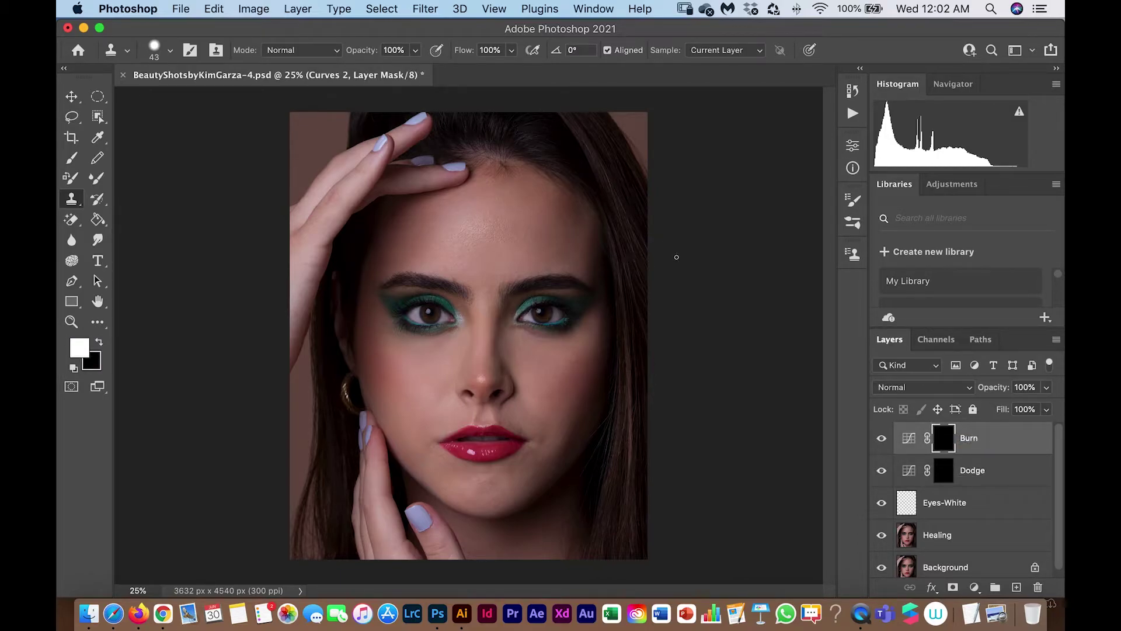
Group the Dodge and Burn layers and name the group D&B
click(993, 470)
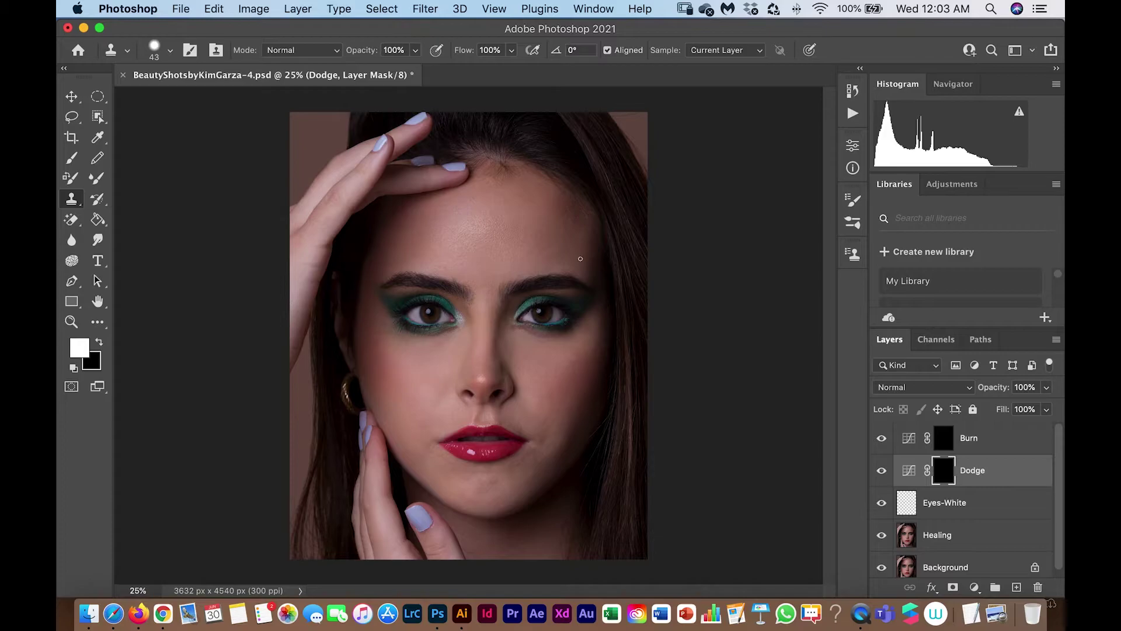
key(super+plus)
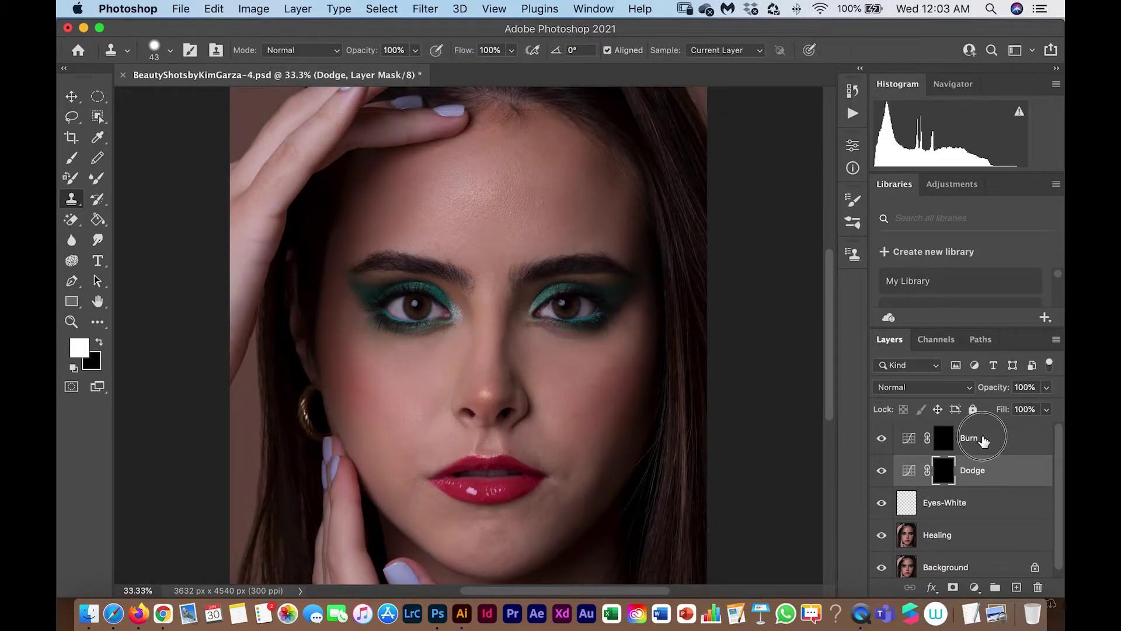
shift+click(986, 448)
click(996, 587)
double_click(939, 432)
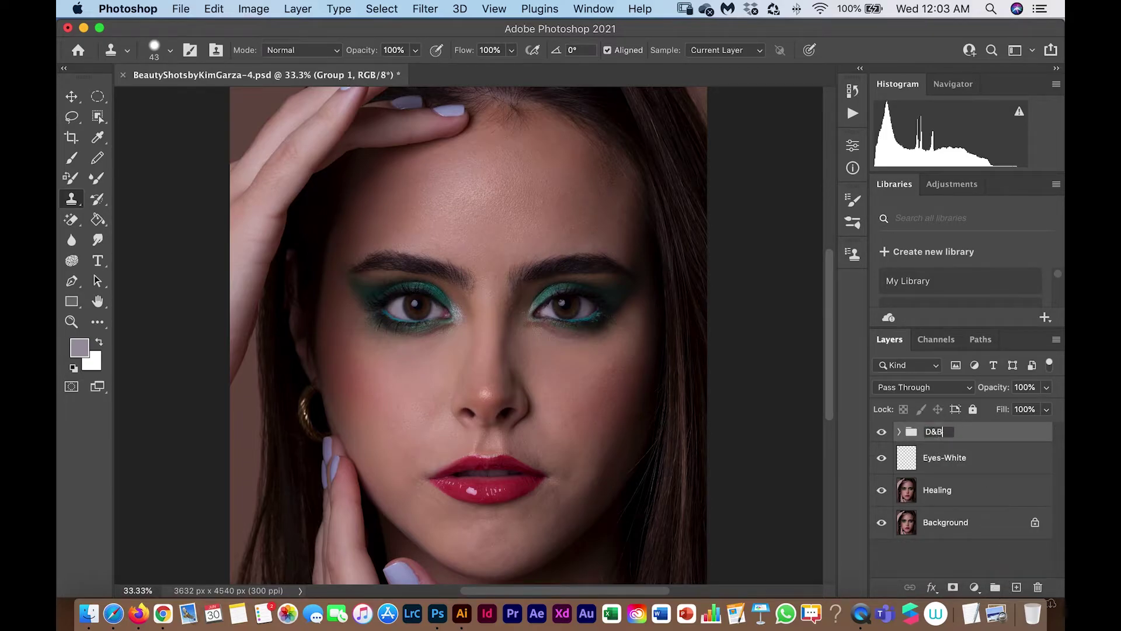
key(Return)
On the Dodge layer's mask, paint white along the nose bridge up to the forehead with a soft 268 px brush at 4% flow
click(900, 432)
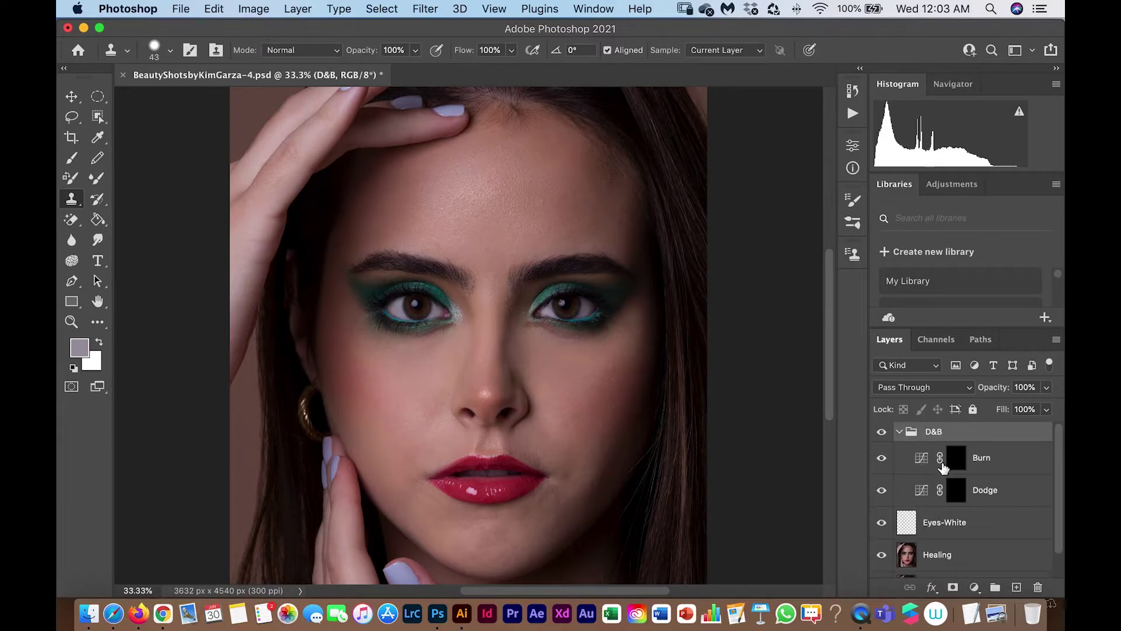
click(954, 491)
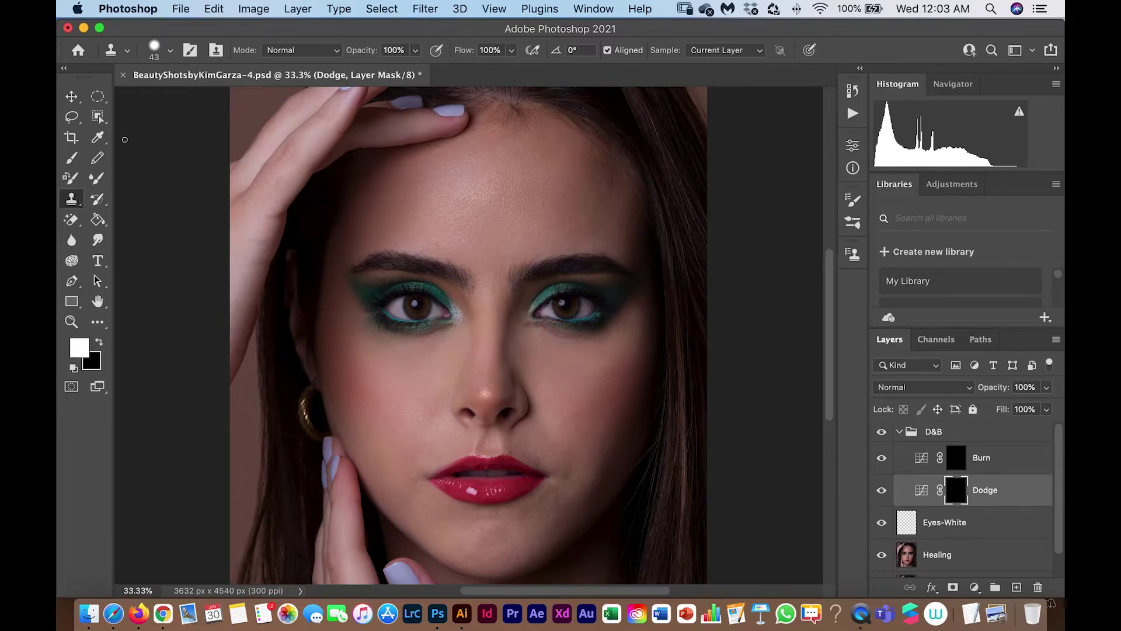
click(73, 159)
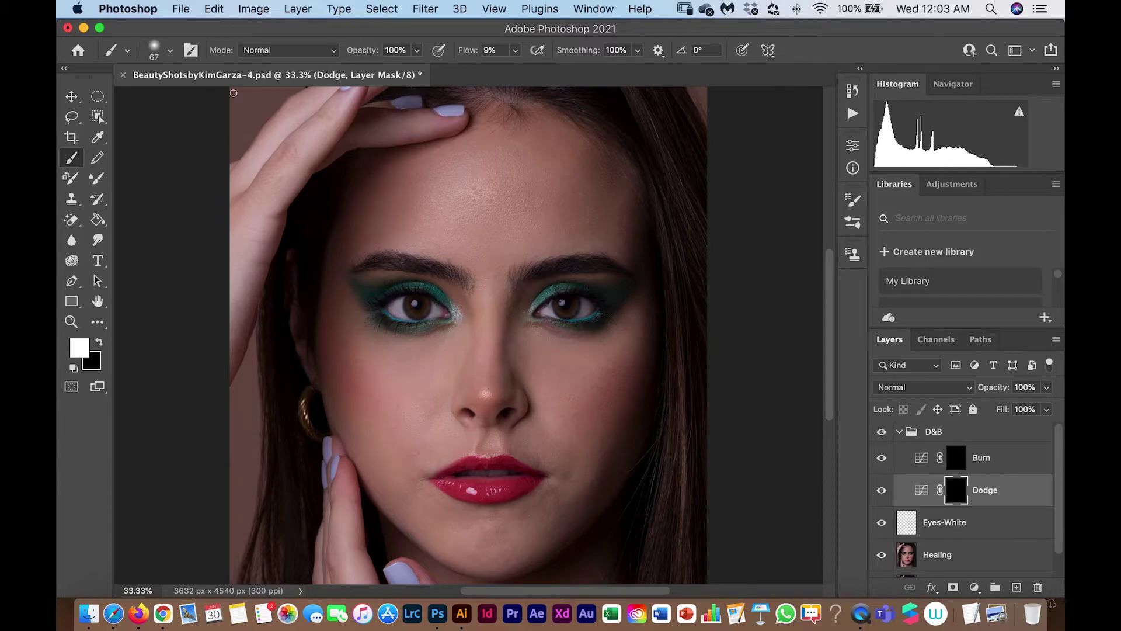
click(170, 50)
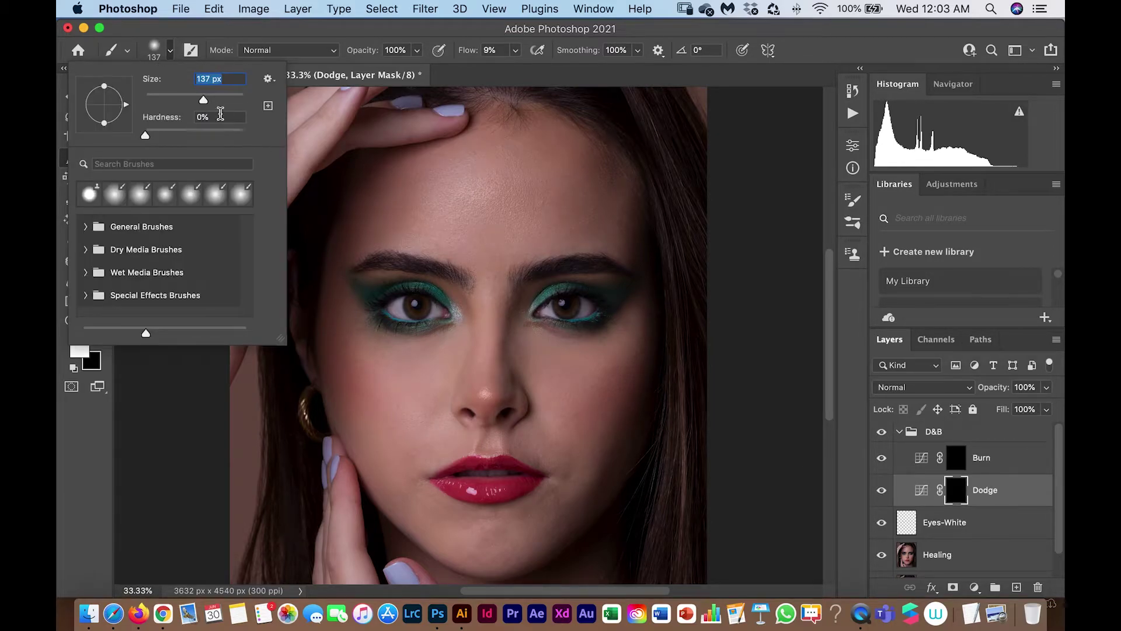
click(222, 99)
click(516, 51)
drag(514, 70, 513, 69)
click(485, 29)
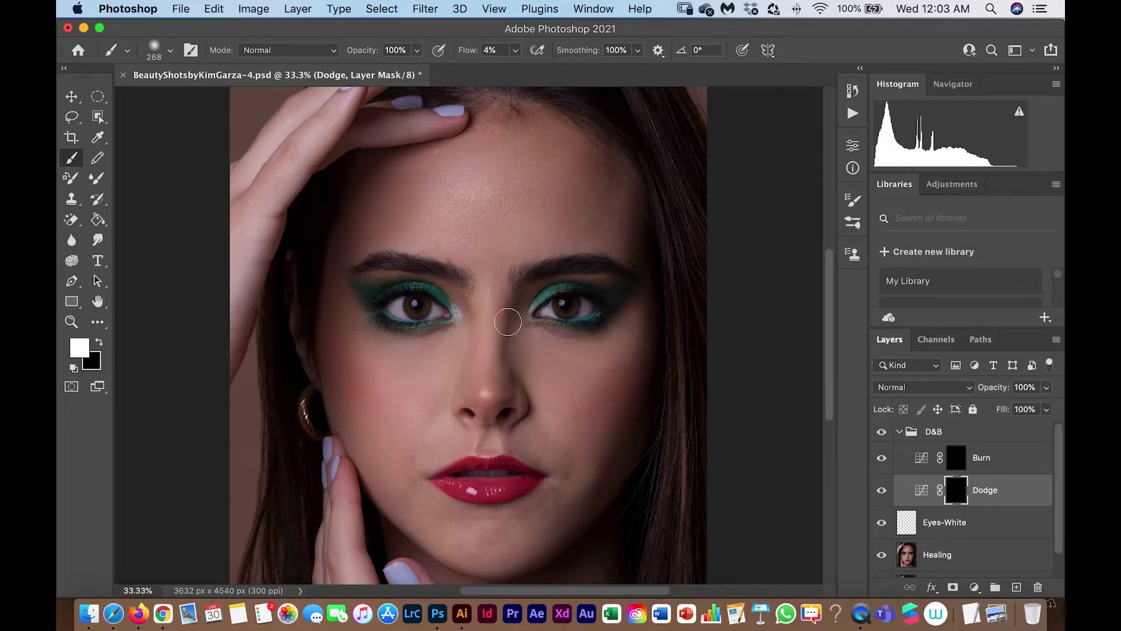
mouse_move(490, 373)
mouse_down()
mouse_move(476, 303)
mouse_move(489, 309)
mouse_up()
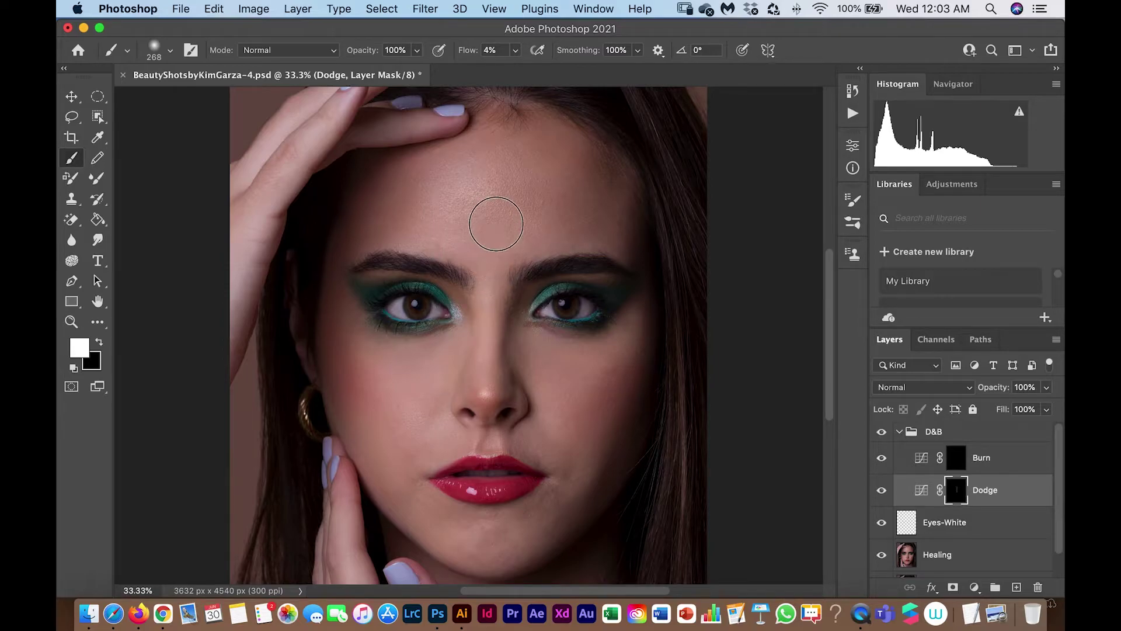
drag(495, 301, 509, 332)
drag(482, 380, 484, 267)
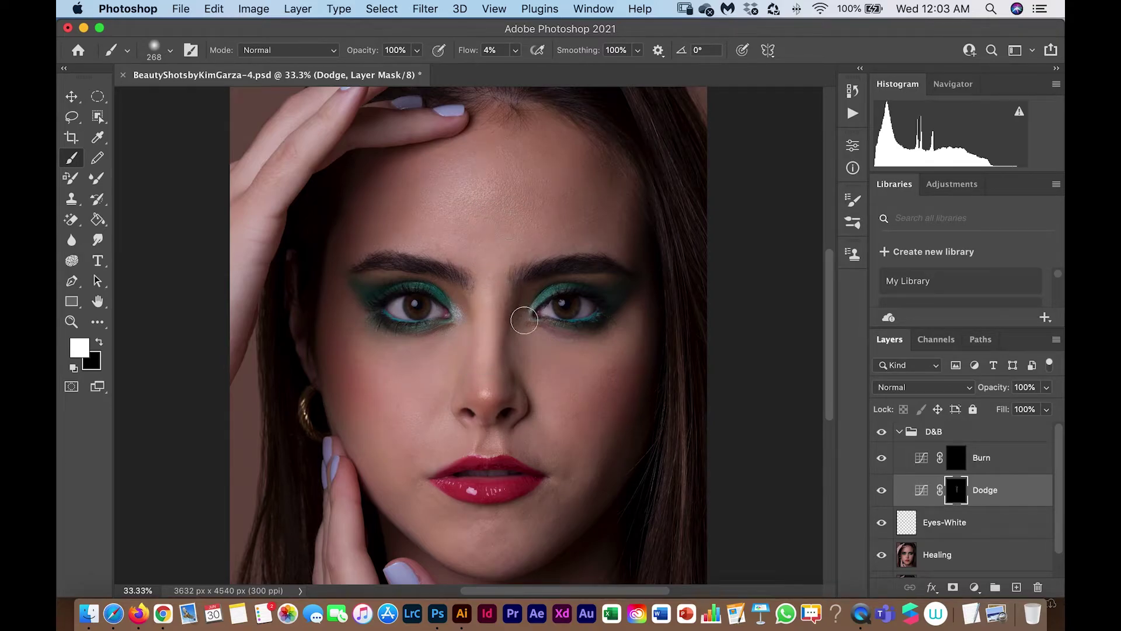
Dodge the skin under both eyes, beside the nostril and around the mouth, redoing the strokes beside the nostril
mouse_move(543, 336)
mouse_down()
mouse_move(595, 347)
mouse_move(560, 367)
mouse_move(608, 366)
mouse_move(649, 310)
mouse_up()
mouse_move(374, 346)
mouse_down()
mouse_move(397, 378)
mouse_move(435, 344)
mouse_move(394, 358)
mouse_up()
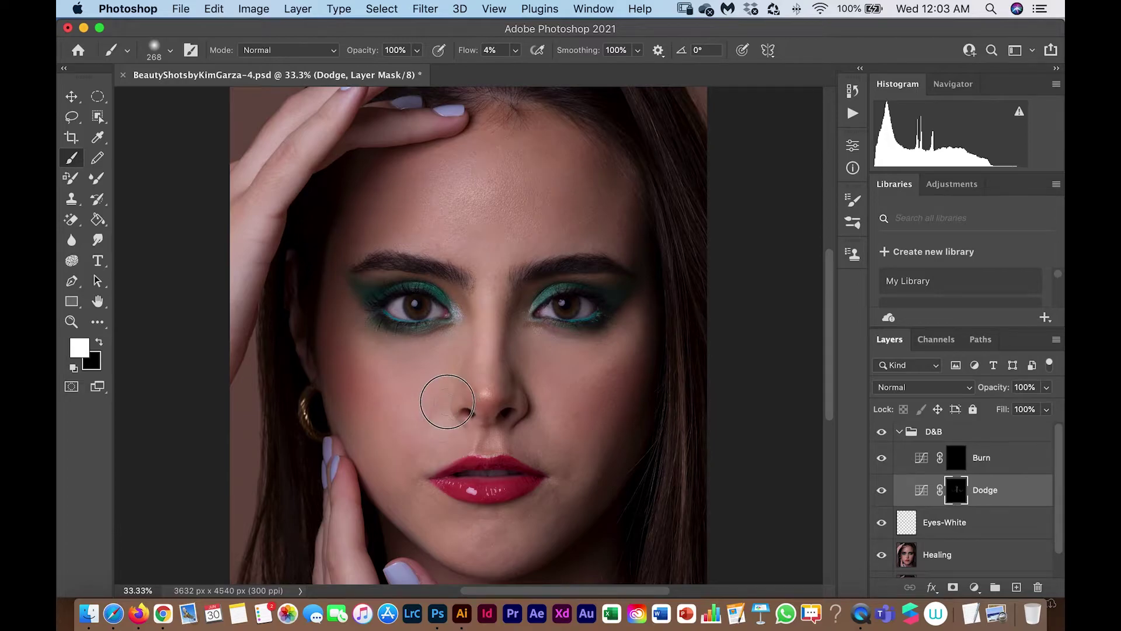
mouse_move(433, 415)
mouse_down()
mouse_move(451, 388)
mouse_move(420, 405)
mouse_move(452, 385)
mouse_up()
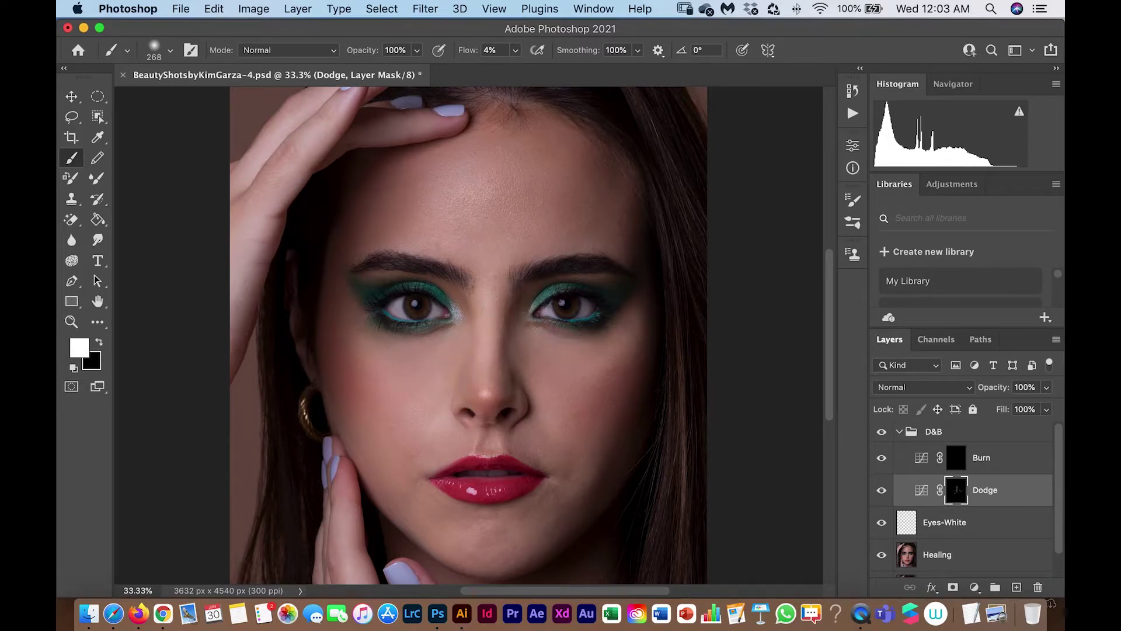
key(super+z)
key(super+z)
key(super+z)
drag(432, 422, 452, 383)
mouse_move(439, 503)
mouse_down()
mouse_move(477, 517)
mouse_move(508, 509)
mouse_move(503, 538)
mouse_move(521, 499)
mouse_move(550, 515)
mouse_up()
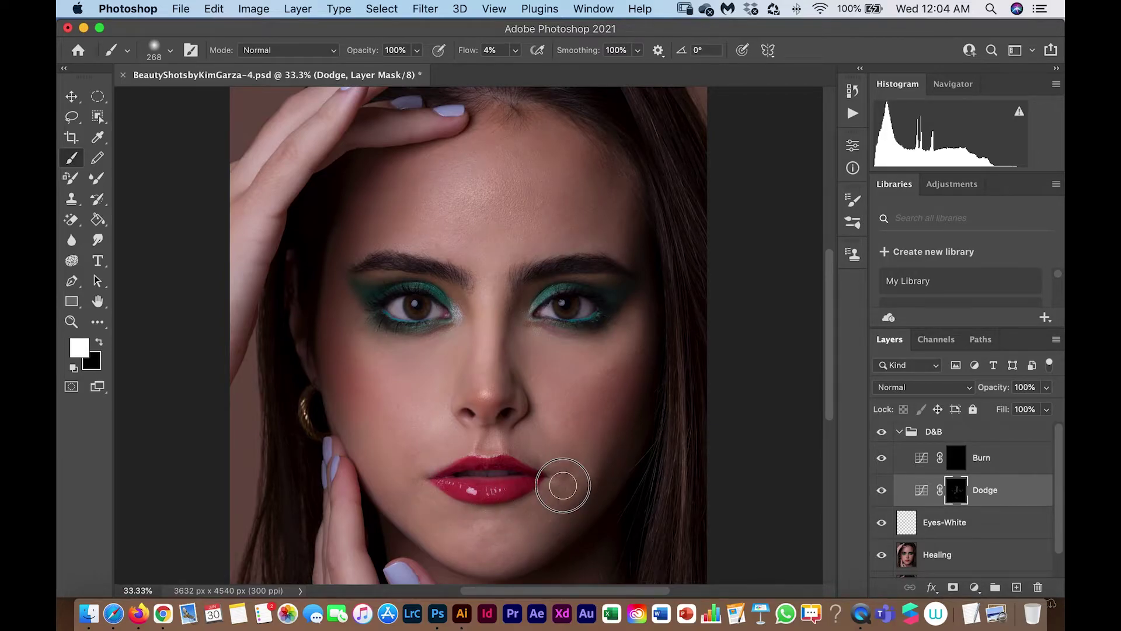
Dodge the nose bridge, the skin around the mouth and the inner eyelids at closer range with the same soft brush
key(super+plus)
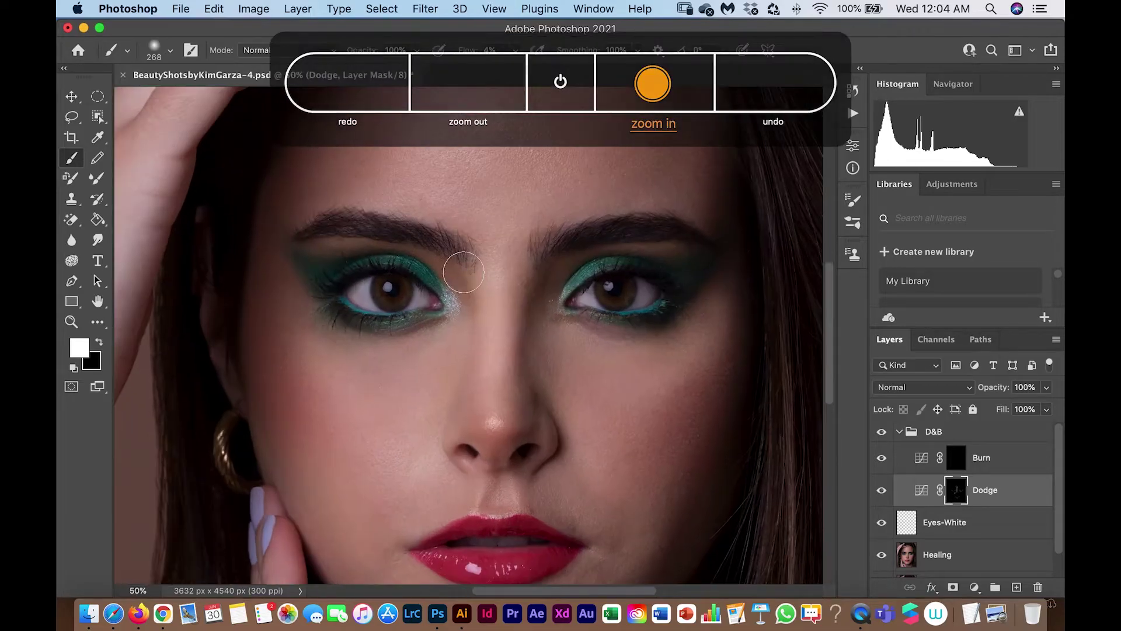
mouse_move(474, 425)
mouse_down()
mouse_move(429, 255)
mouse_move(462, 262)
mouse_move(477, 285)
mouse_up()
mouse_move(480, 508)
mouse_down()
mouse_move(496, 488)
mouse_move(517, 503)
mouse_move(611, 403)
mouse_up()
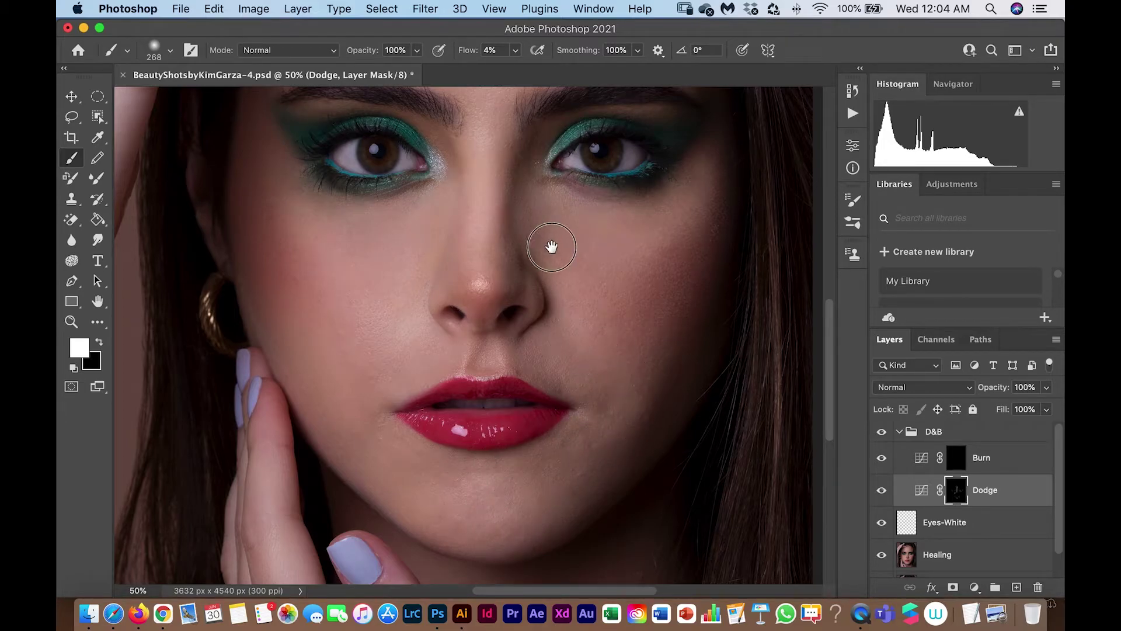
drag(546, 243, 560, 358)
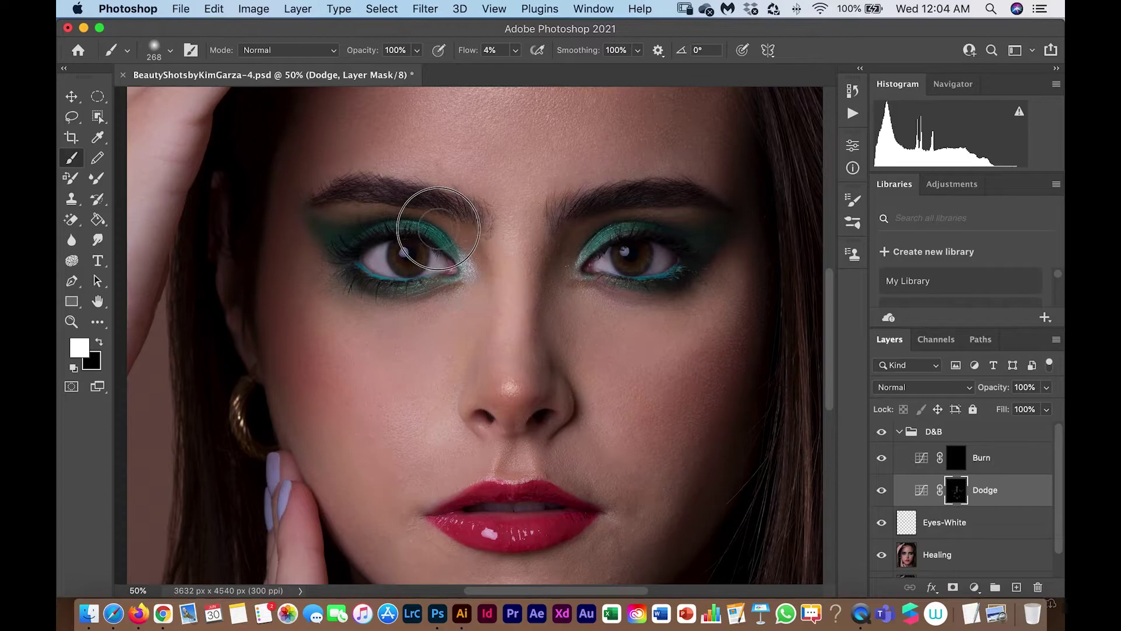
mouse_move(565, 262)
mouse_down()
mouse_move(571, 256)
mouse_move(574, 279)
mouse_move(594, 243)
mouse_move(577, 269)
mouse_move(608, 300)
mouse_move(655, 305)
mouse_move(583, 282)
mouse_move(613, 201)
mouse_move(622, 253)
mouse_up()
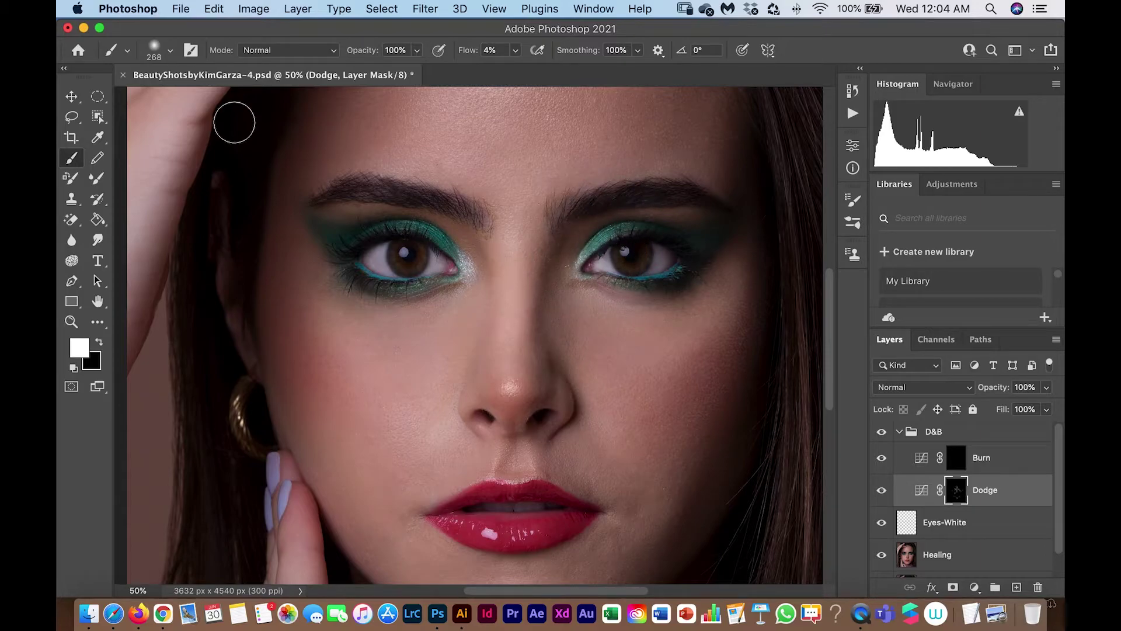
Dodge along the lower edges of both eyes with a smaller 78 px brush
click(163, 60)
drag(359, 270, 416, 278)
drag(624, 278, 687, 268)
Brighten both irises on the Dodge mask with a 127 px brush at 26% flow
click(517, 50)
drag(546, 72, 533, 73)
click(170, 50)
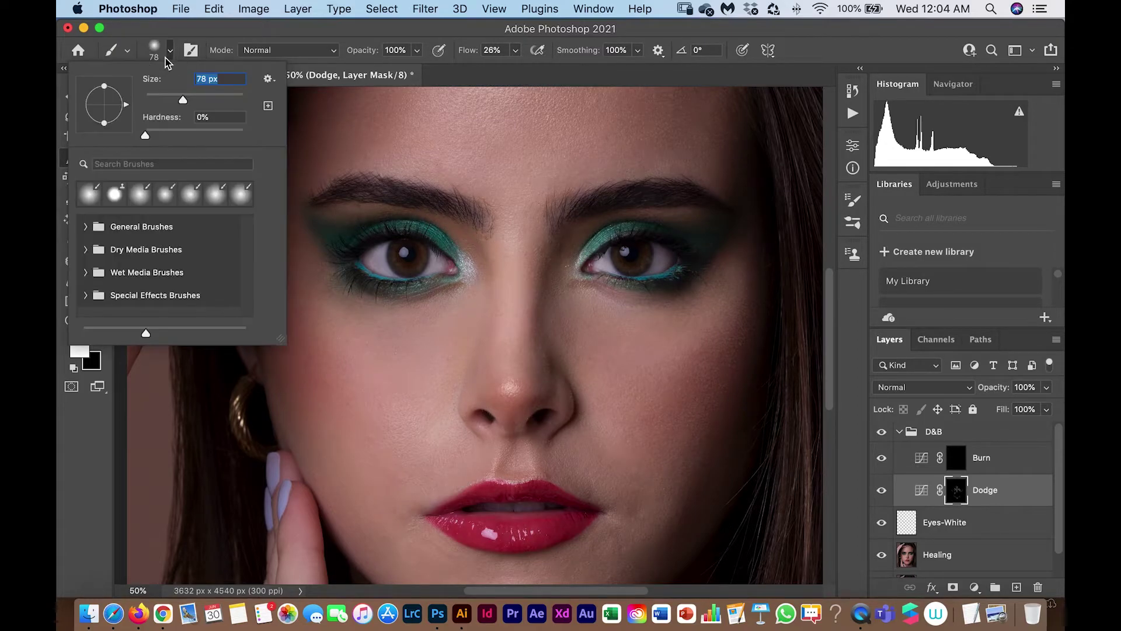
mouse_move(395, 248)
mouse_down()
mouse_move(413, 273)
mouse_move(424, 261)
mouse_move(400, 248)
mouse_move(404, 270)
mouse_move(422, 256)
mouse_up()
mouse_move(637, 261)
mouse_down()
mouse_move(618, 247)
mouse_move(638, 260)
mouse_move(646, 243)
mouse_move(643, 267)
mouse_move(621, 255)
mouse_move(622, 243)
mouse_up()
click(643, 248)
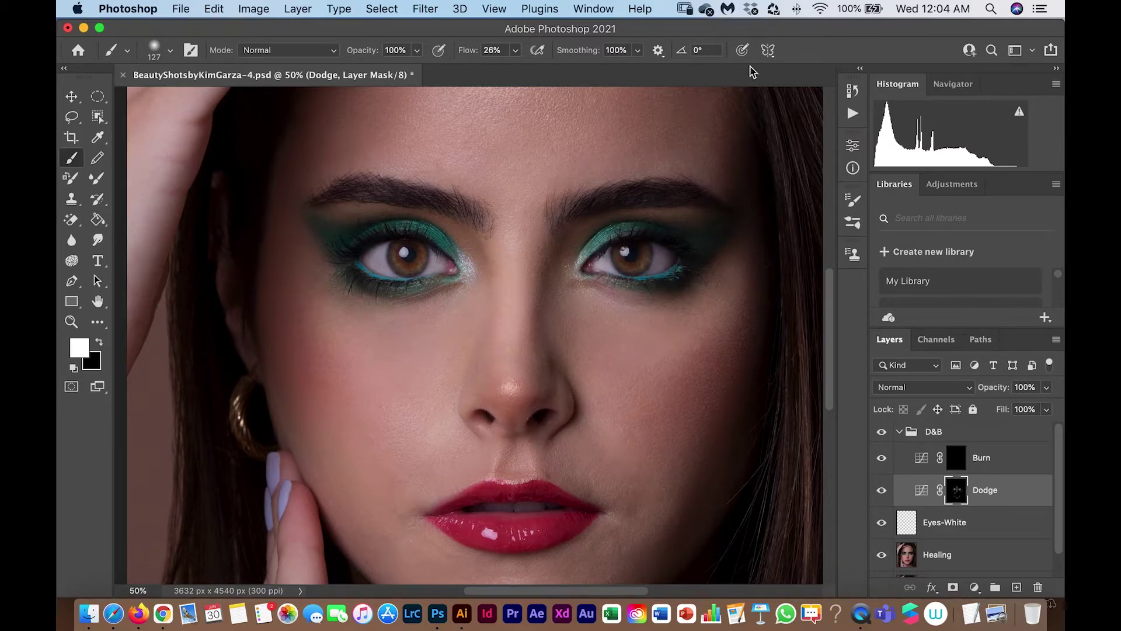
key(super+minus)
key(super+plus)
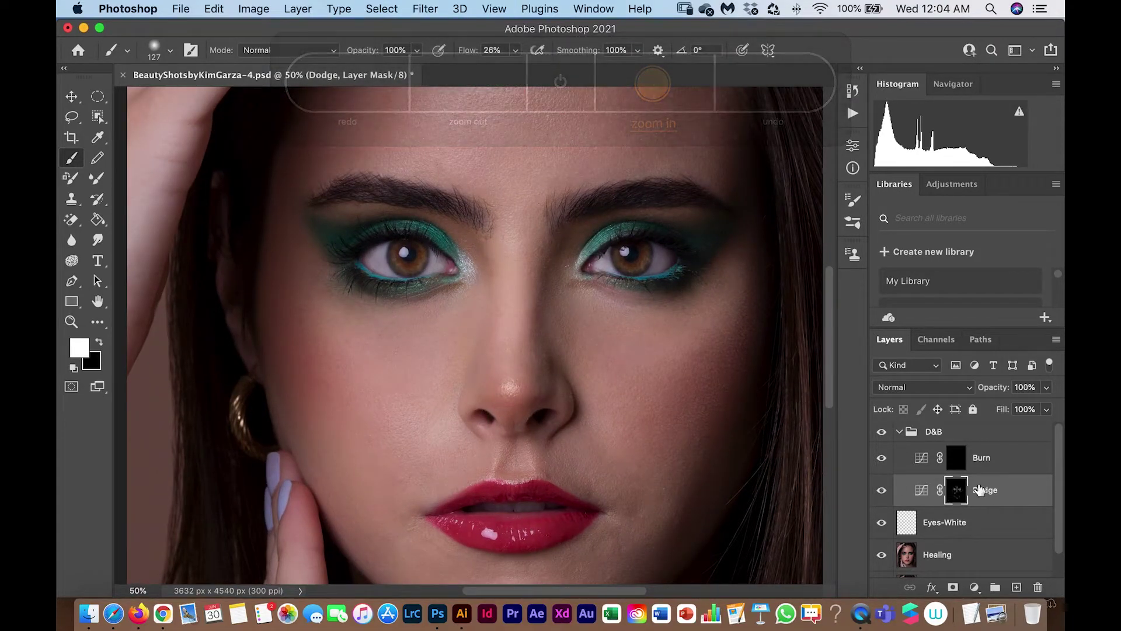
On the Burn layer's mask, darken below both eyebrows and the outer eyelids with a 162 px brush at 4% flow
click(956, 462)
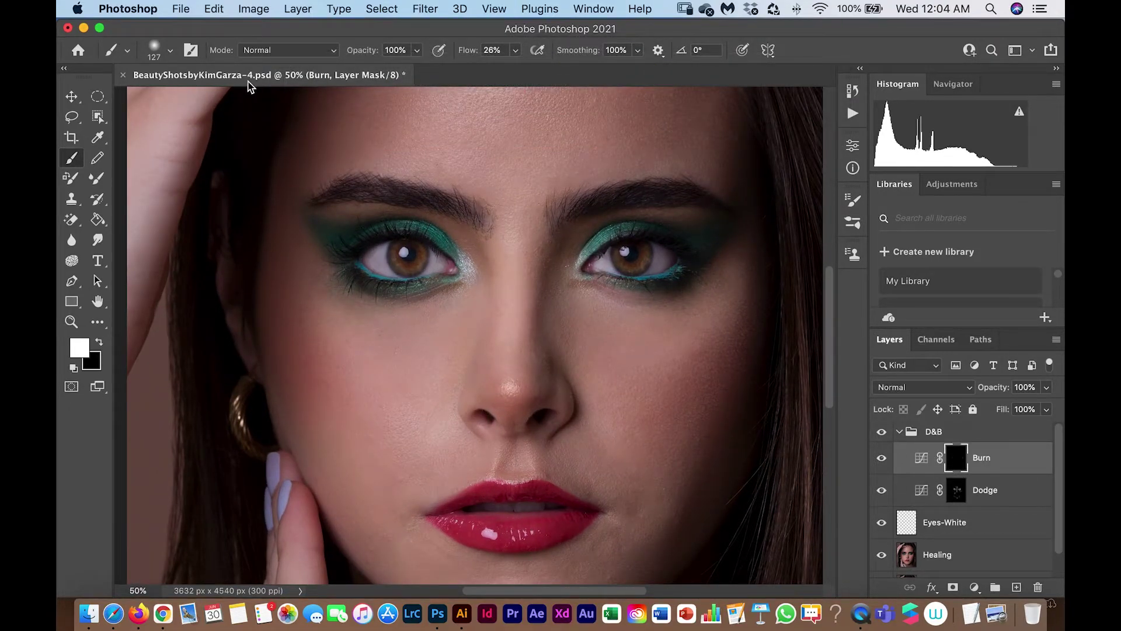
click(170, 52)
mouse_move(481, 220)
mouse_down()
mouse_move(383, 186)
mouse_move(310, 200)
mouse_up()
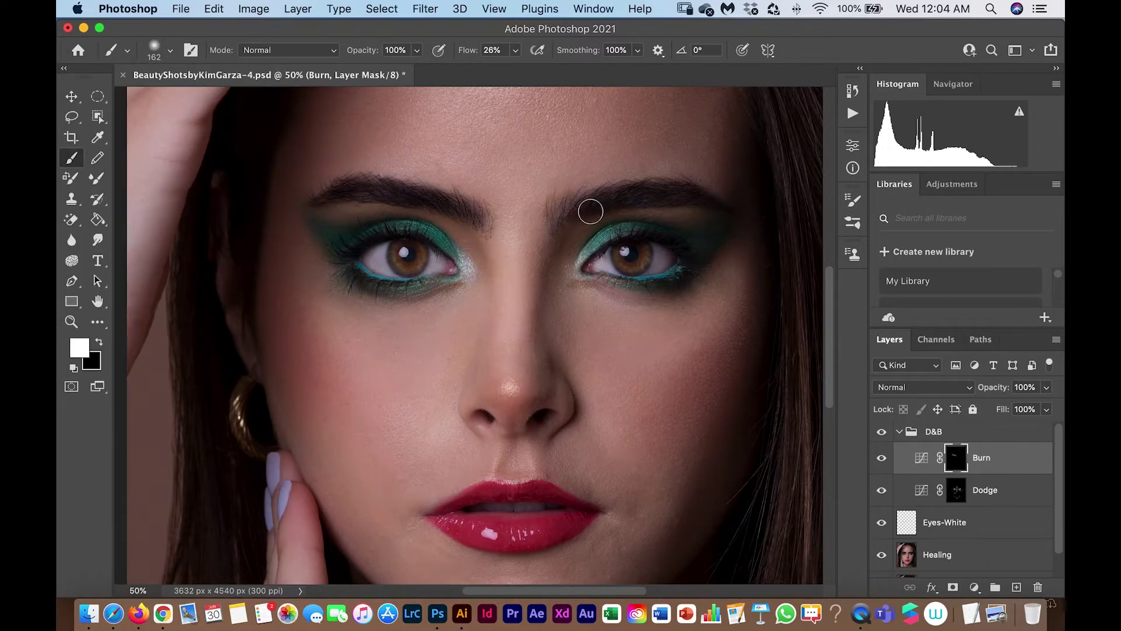
key(super+z)
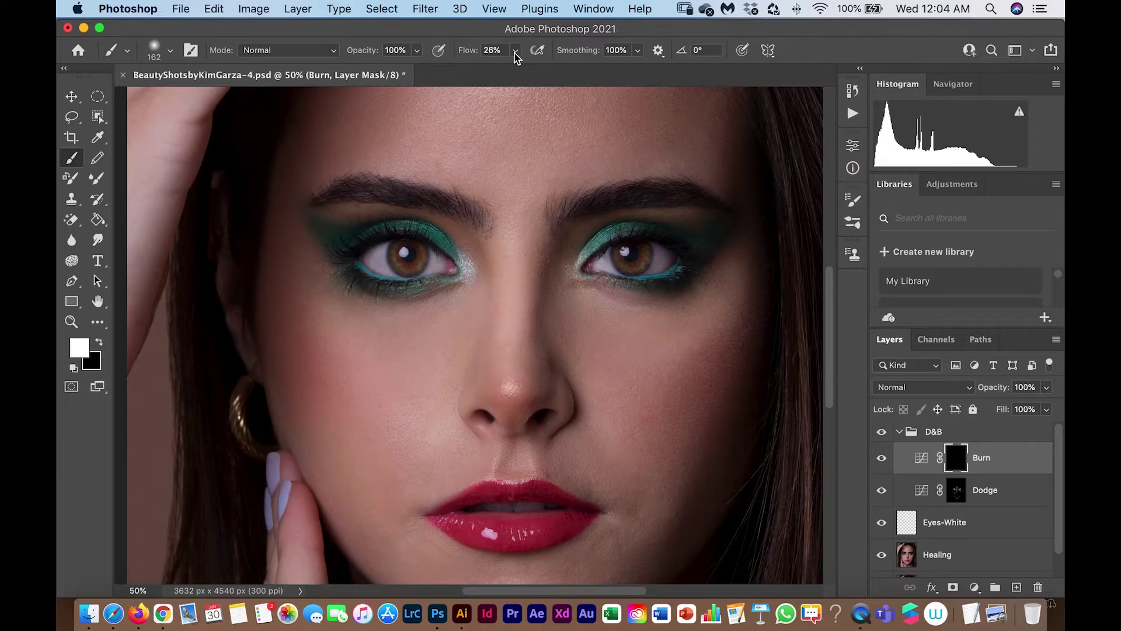
click(516, 51)
drag(504, 72, 500, 72)
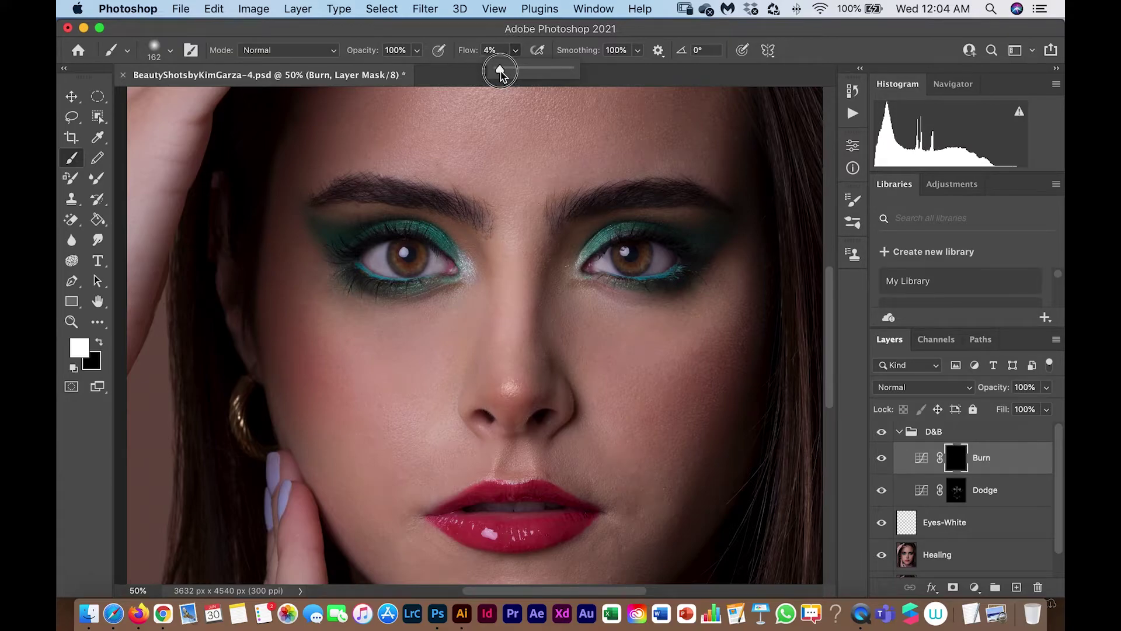
mouse_move(482, 221)
mouse_down()
mouse_move(356, 183)
mouse_move(317, 190)
mouse_move(462, 202)
mouse_move(339, 190)
mouse_move(355, 182)
mouse_move(307, 207)
mouse_up()
mouse_move(567, 227)
mouse_down()
mouse_move(602, 193)
mouse_move(678, 196)
mouse_move(686, 274)
mouse_move(661, 287)
mouse_move(705, 247)
mouse_move(650, 227)
mouse_move(725, 231)
mouse_move(691, 266)
mouse_up()
mouse_move(350, 238)
mouse_down()
mouse_move(324, 225)
mouse_move(365, 284)
mouse_move(315, 234)
mouse_move(399, 222)
mouse_move(348, 236)
mouse_move(338, 251)
mouse_move(375, 294)
mouse_move(344, 254)
mouse_move(411, 221)
mouse_move(380, 220)
mouse_move(422, 244)
mouse_move(392, 233)
mouse_up()
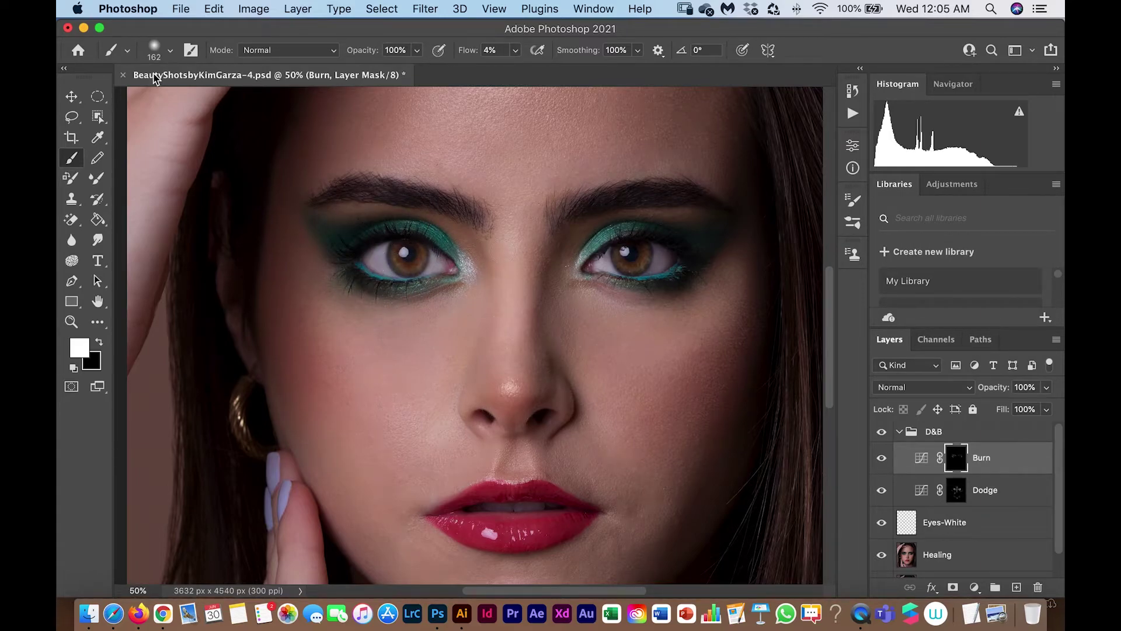
Resize the brush and burn down both sides of the nose from the inner eyebrows to the nostrils
click(170, 50)
drag(217, 100, 214, 99)
mouse_move(490, 228)
mouse_down()
mouse_move(501, 390)
mouse_move(472, 403)
mouse_up()
mouse_move(557, 224)
mouse_down()
mouse_move(544, 305)
mouse_move(556, 400)
mouse_move(564, 393)
mouse_up()
Contour both cheeks and the outer edges of the face on the Burn mask with a 460 px brush
click(169, 50)
drag(205, 99, 227, 99)
click(232, 94)
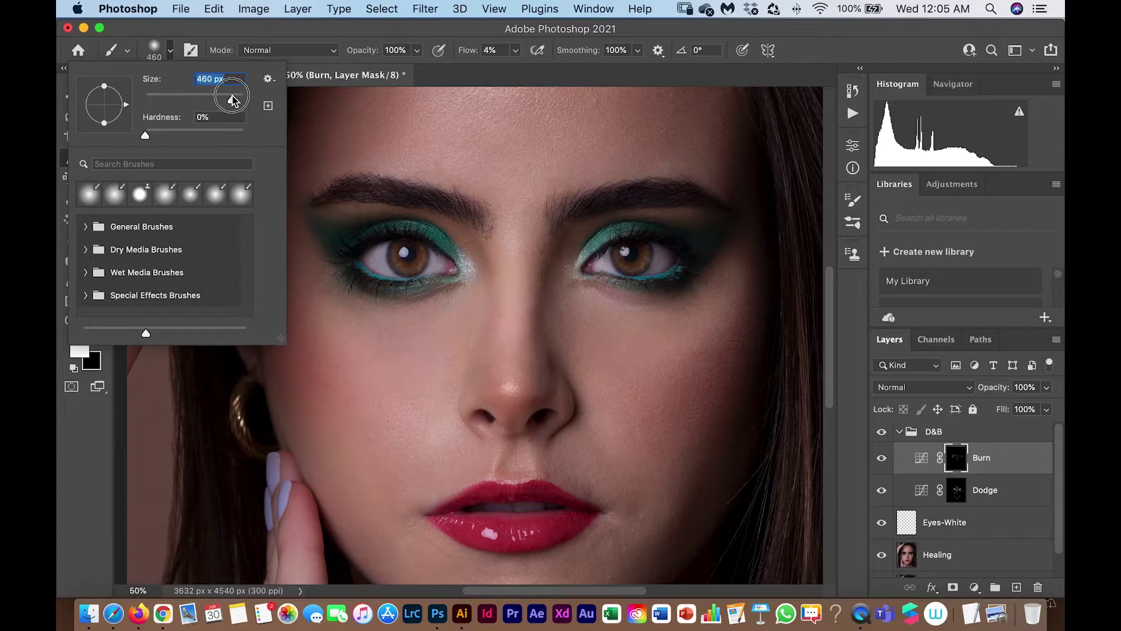
mouse_move(359, 411)
mouse_down()
mouse_move(295, 358)
mouse_move(252, 282)
mouse_up()
mouse_move(678, 417)
mouse_down()
mouse_move(753, 333)
mouse_move(702, 229)
mouse_up()
key(super+minus)
key(super+minus)
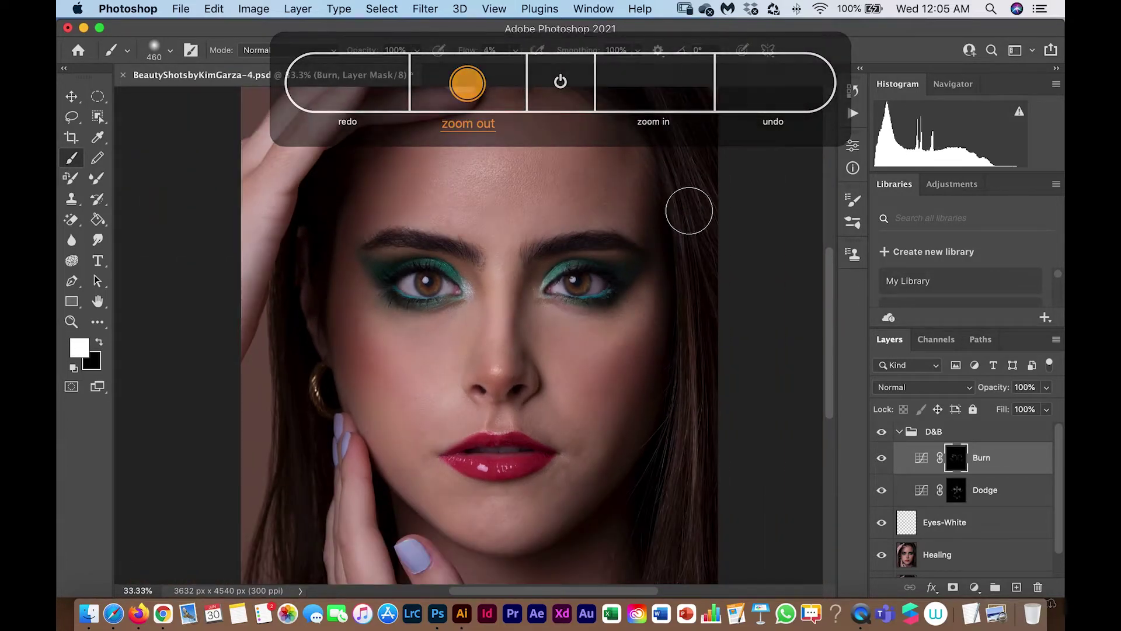
key(super+minus)
key(super+equal)
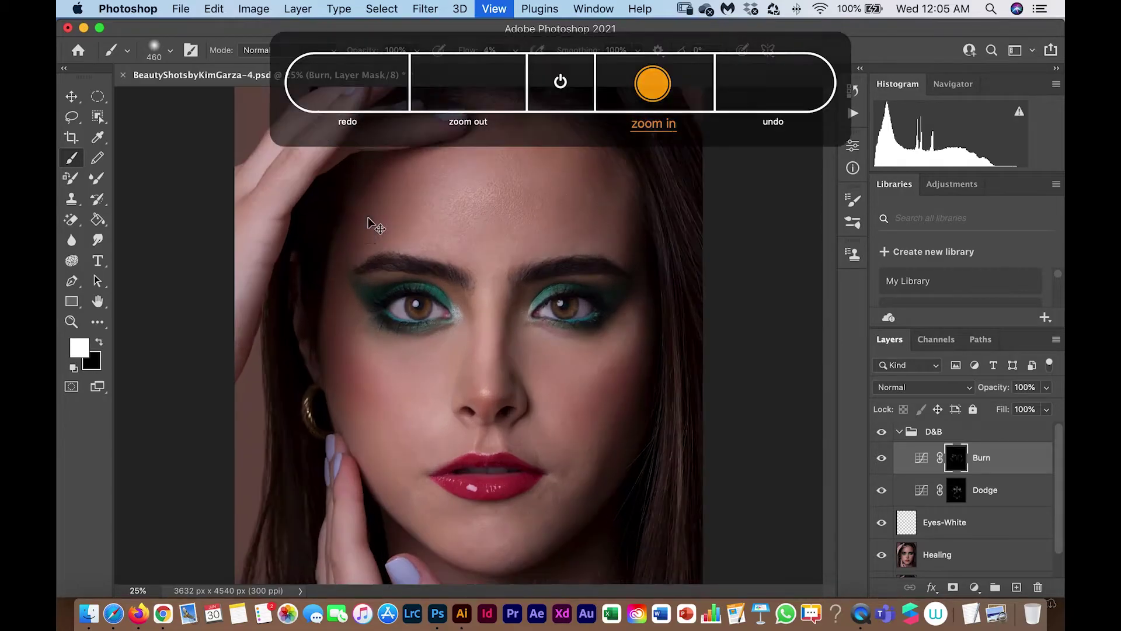
Burn the middle of the lower lip with a small 63 px brush
drag(573, 363, 554, 213)
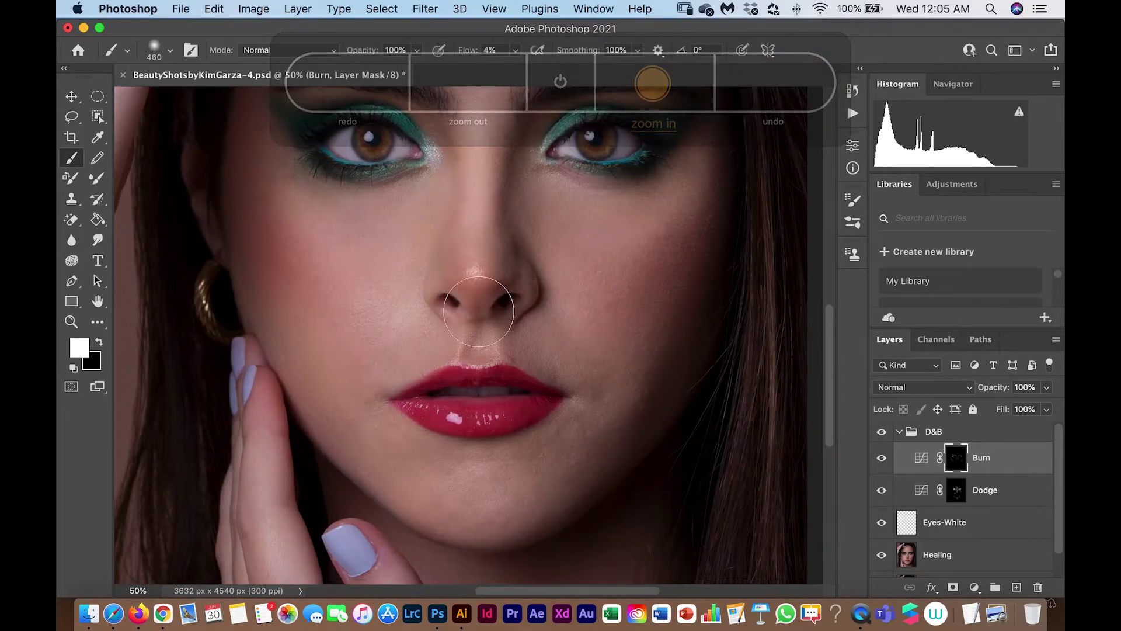
click(170, 50)
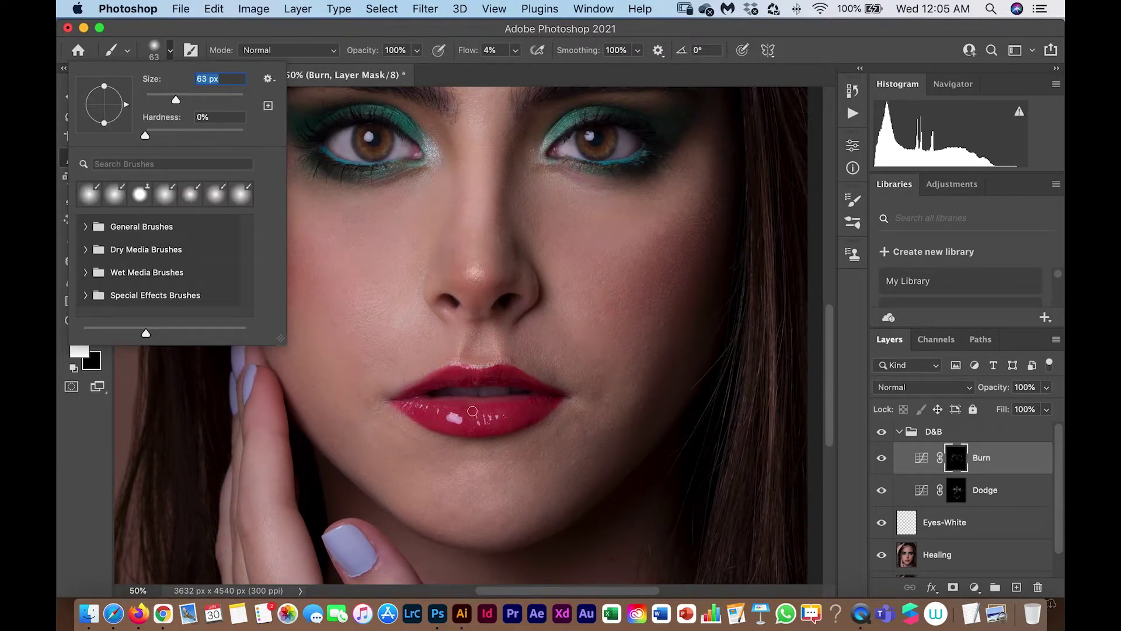
click(493, 399)
mouse_move(497, 399)
mouse_down()
mouse_move(537, 396)
mouse_move(430, 395)
mouse_move(503, 425)
mouse_move(515, 410)
mouse_move(499, 407)
mouse_move(539, 404)
mouse_move(523, 386)
mouse_move(538, 385)
mouse_move(479, 370)
mouse_move(432, 379)
mouse_move(409, 402)
mouse_move(488, 406)
mouse_up()
Toggle the visibility of the Burn layer and the D&B group to compare the portrait before and after dodging and burning
click(881, 458)
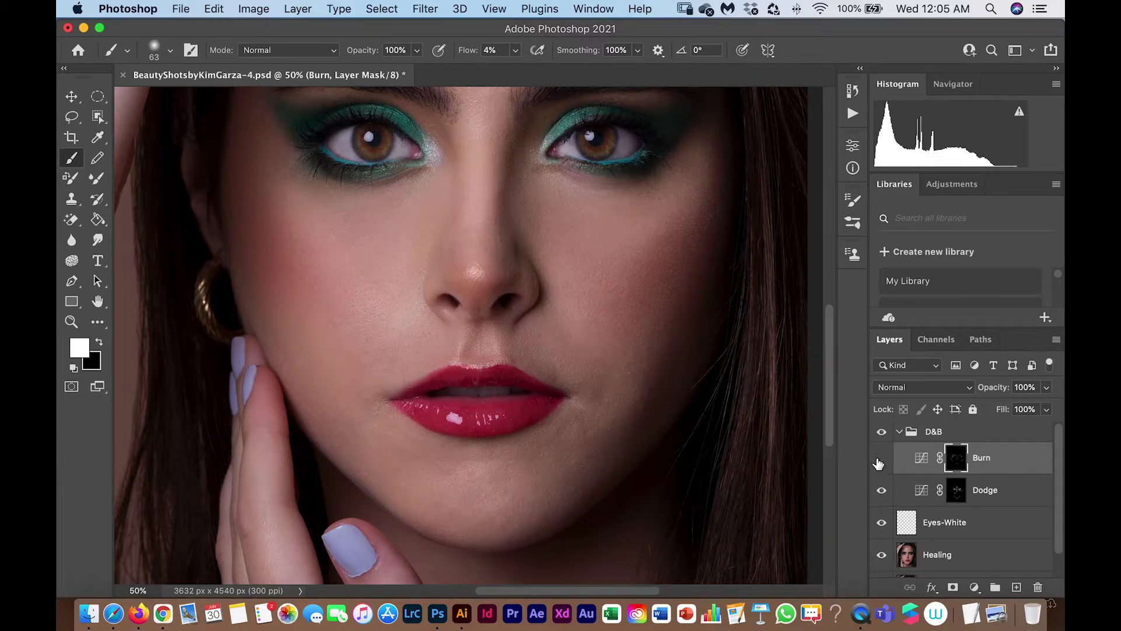
click(883, 457)
key(super+minus)
key(super+minus)
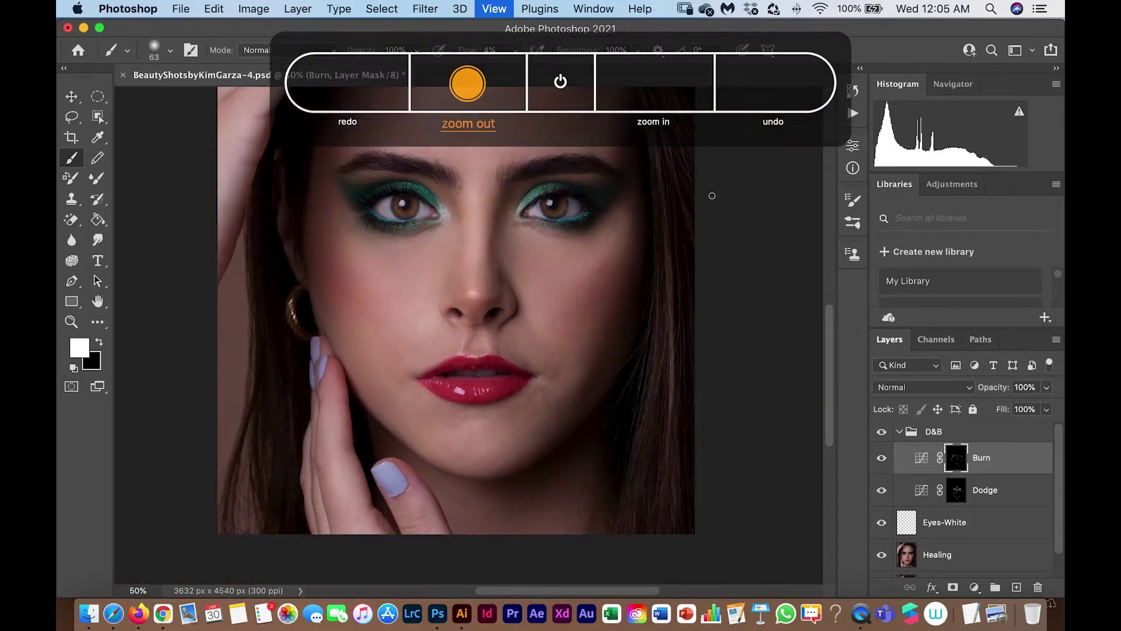
click(883, 432)
click(883, 433)
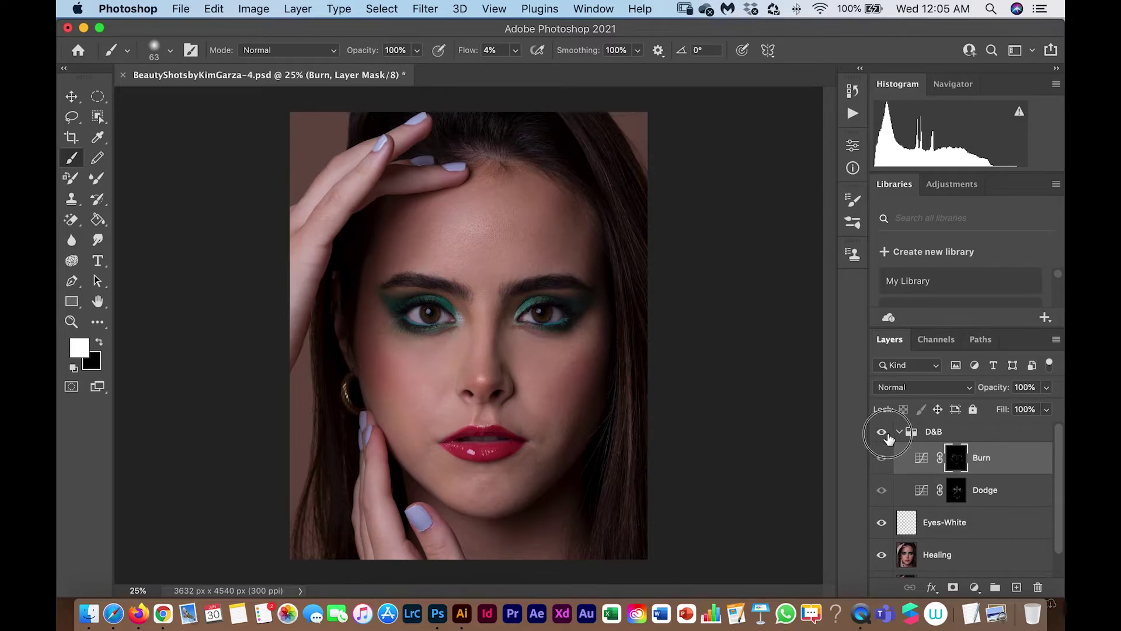
click(883, 432)
click(882, 433)
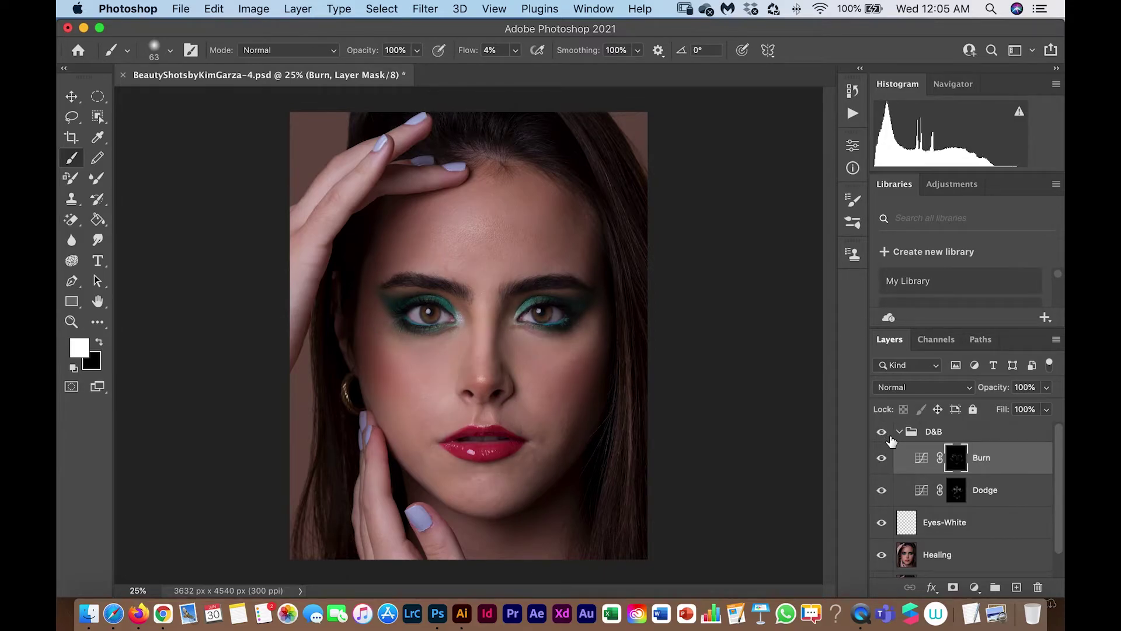
click(890, 436)
click(890, 435)
click(890, 436)
click(891, 435)
click(892, 436)
click(892, 436)
Examine the forehead, eyes, nose, cheeks and chin up close at 50% zoom with the Dodge layer selected
click(976, 501)
key(super+equal)
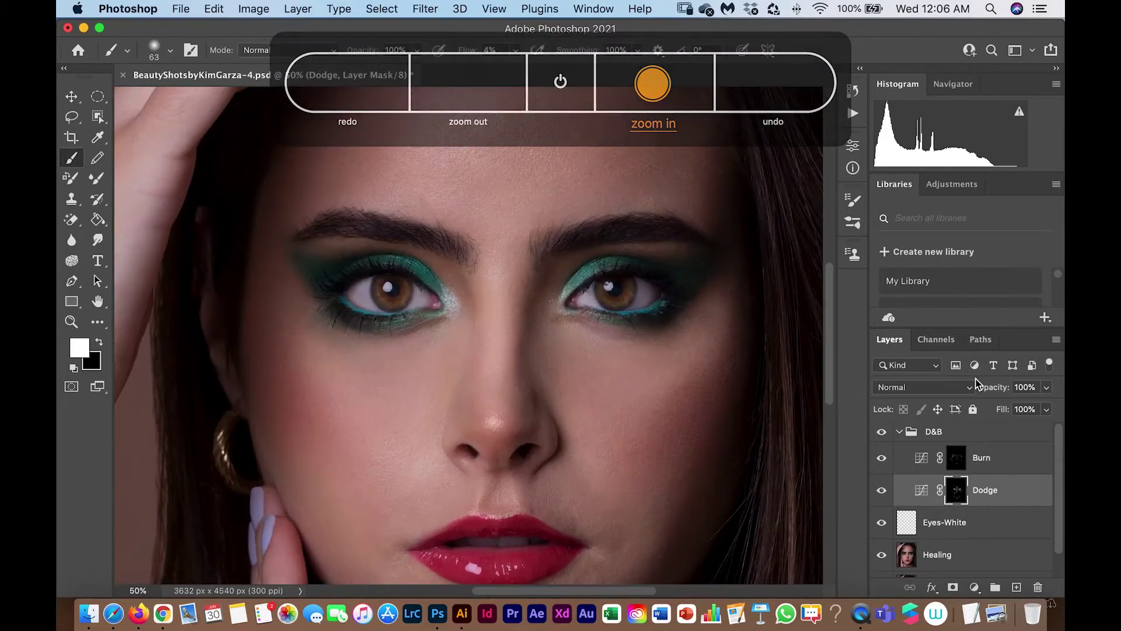
drag(561, 301, 546, 415)
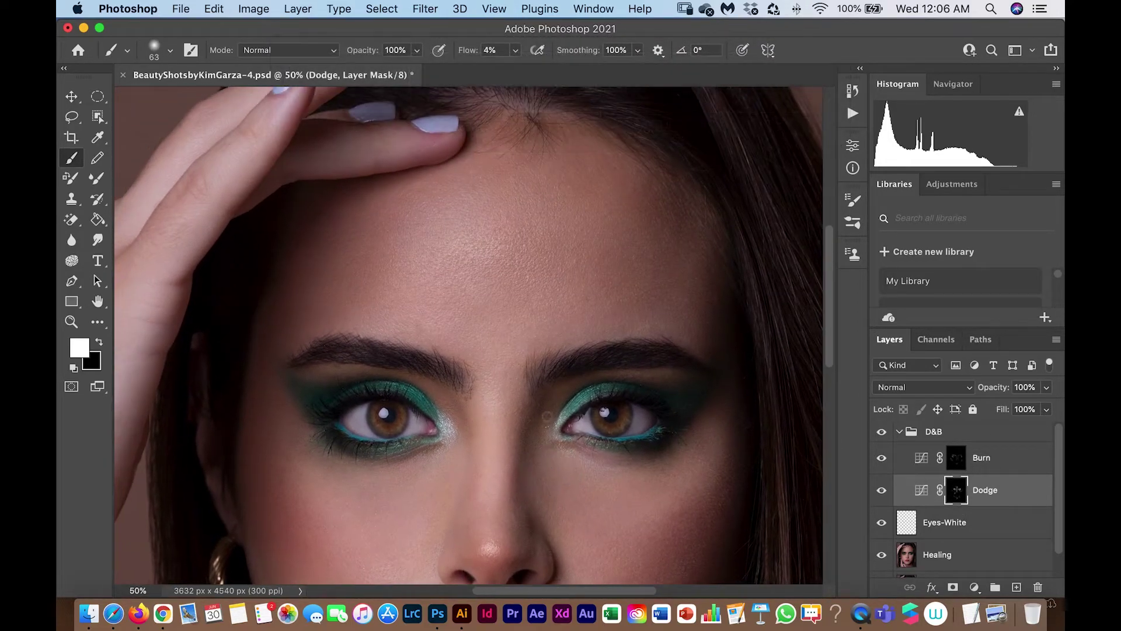
drag(612, 502, 592, 306)
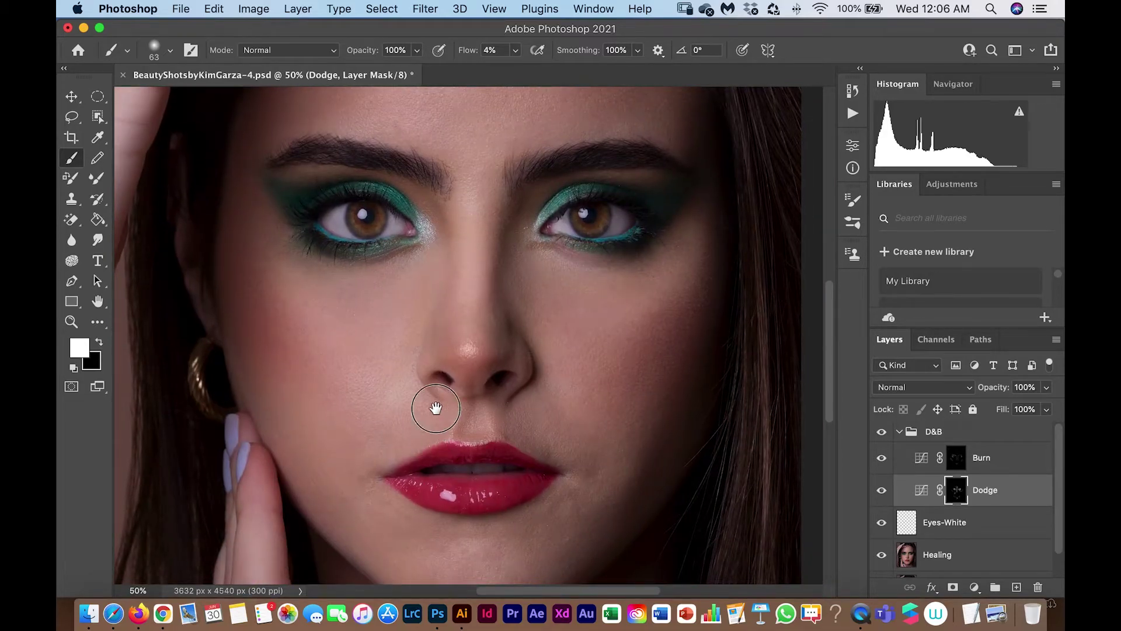
drag(431, 401, 427, 326)
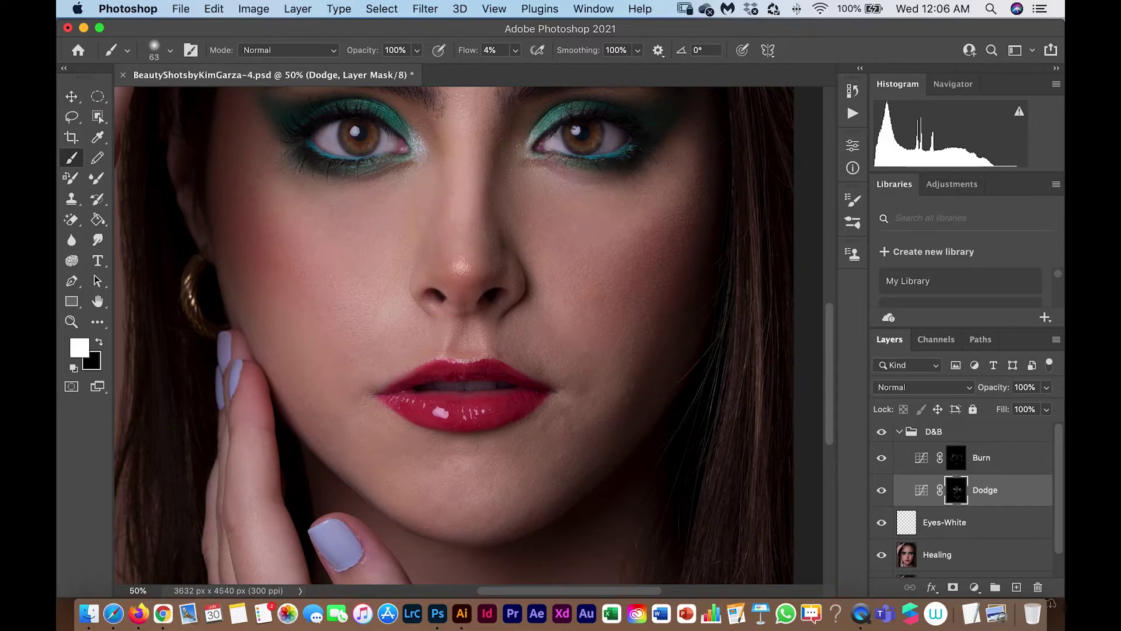
click(996, 462)
click(998, 495)
drag(528, 471, 533, 392)
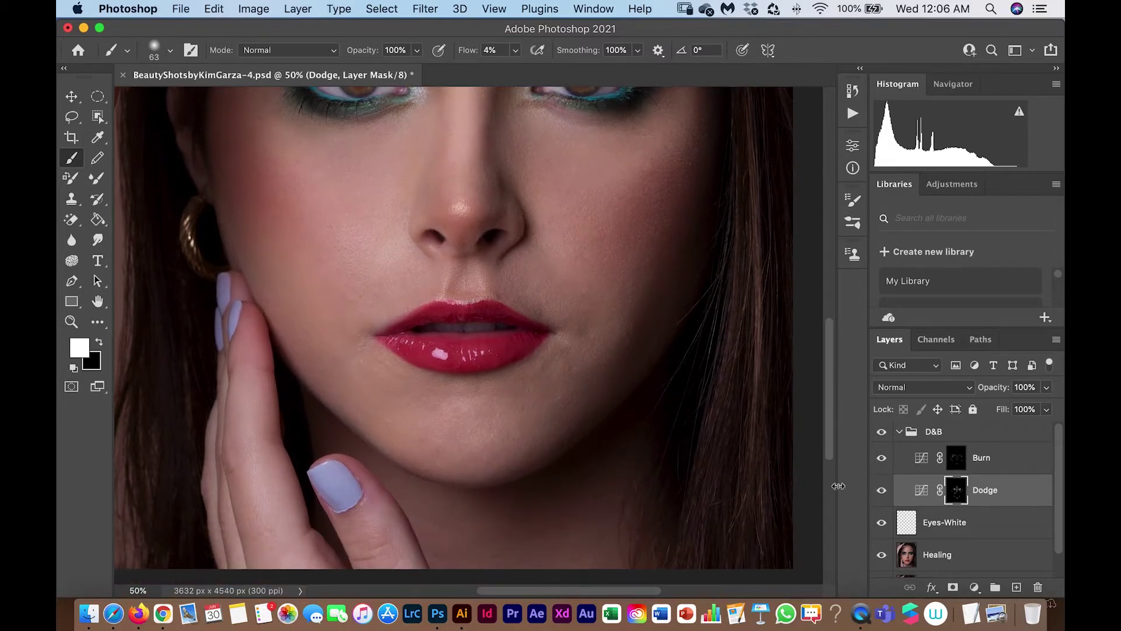
drag(509, 435, 536, 452)
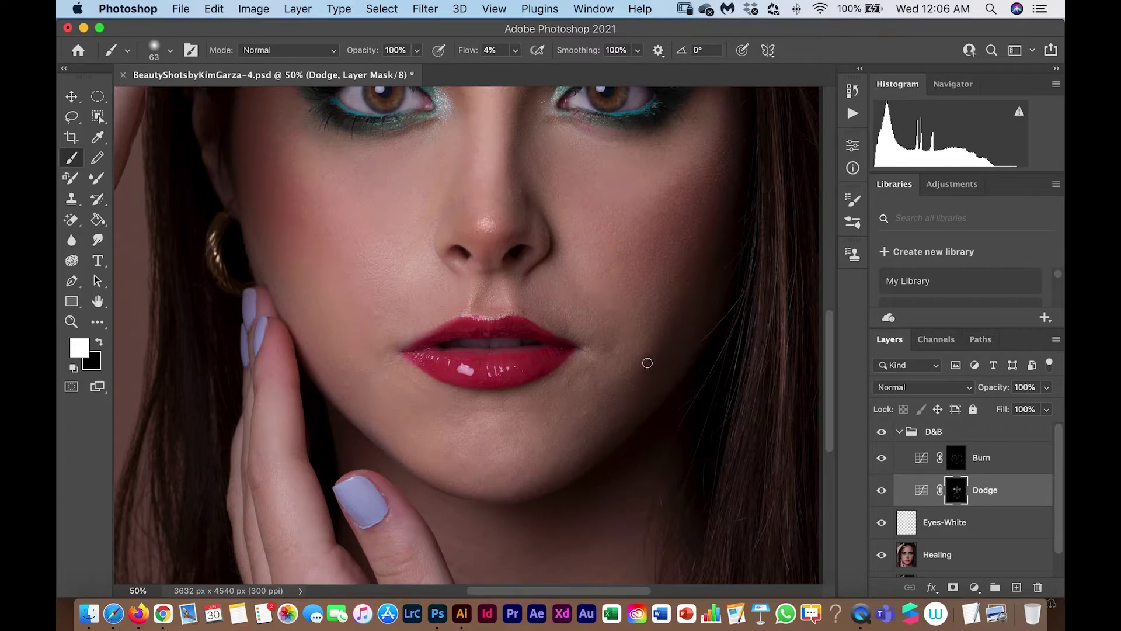
drag(595, 281, 580, 413)
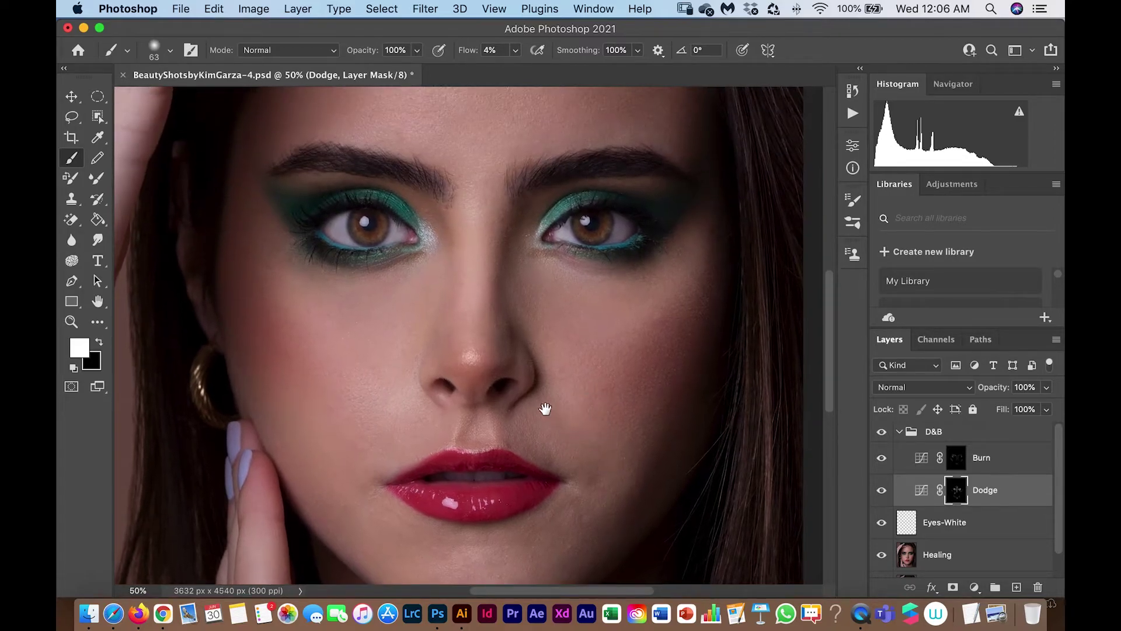
mouse_move(316, 323)
mouse_down()
mouse_move(286, 367)
mouse_move(292, 445)
mouse_up()
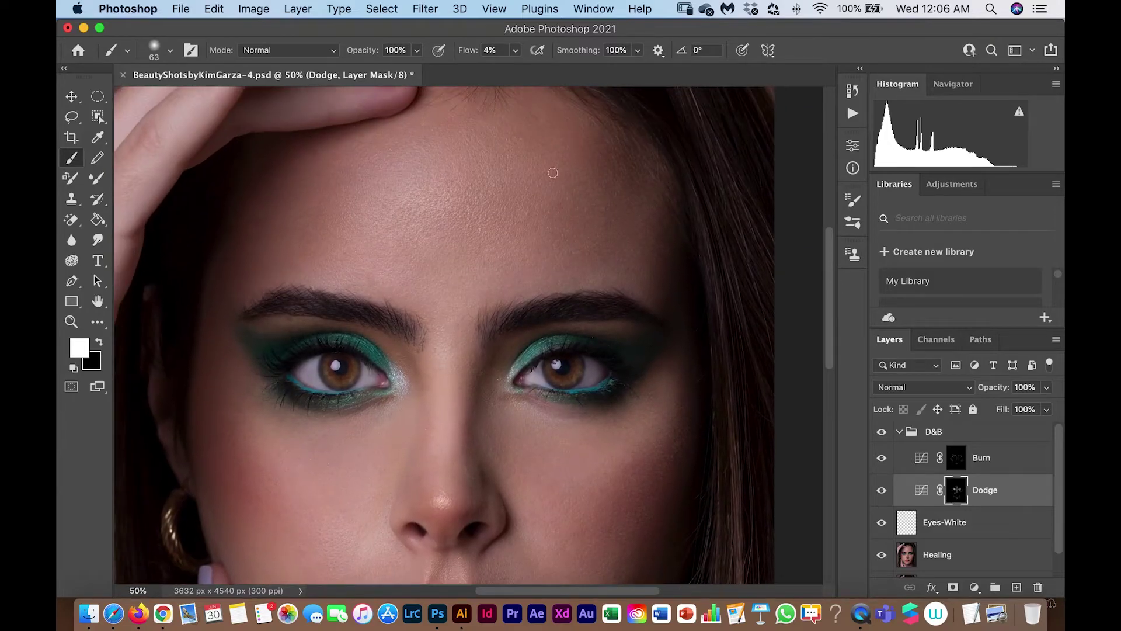
scroll(508, 446, down, 8)
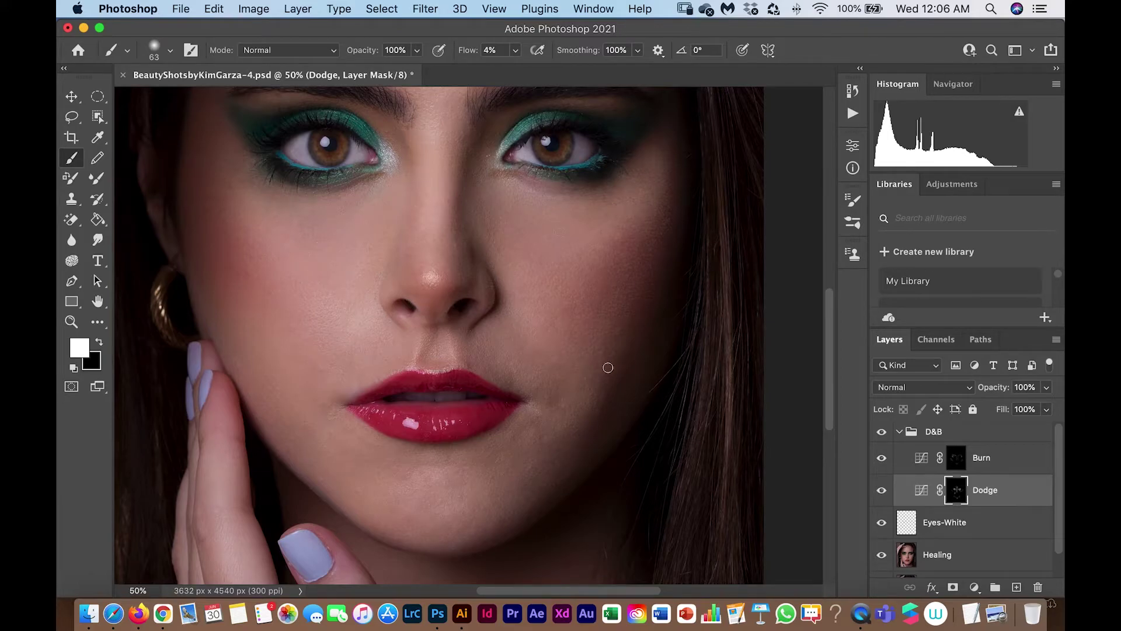
right_click(862, 615)
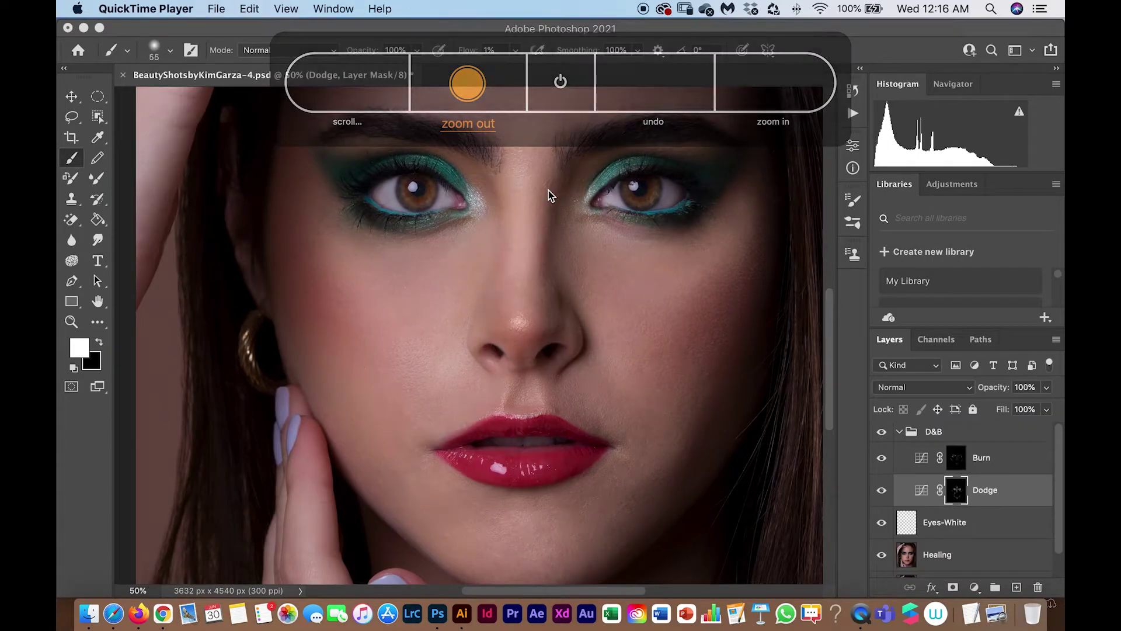
click(440, 300)
Add a Black & White adjustment layer above the collapsed D&B group and set its blend mode to Luminosity
key(super+minus)
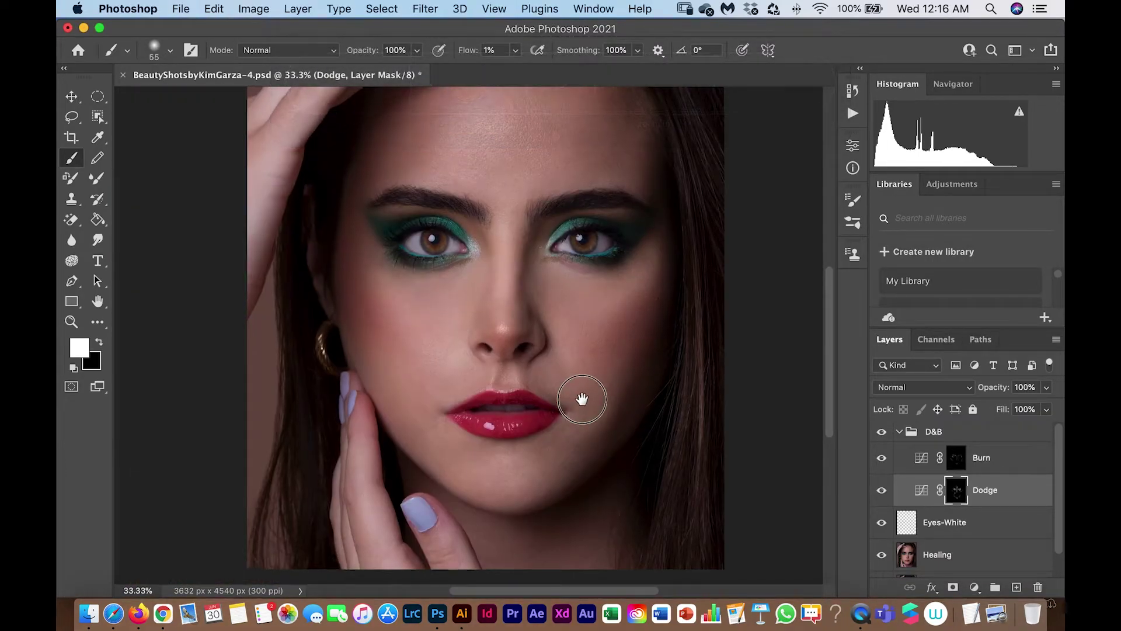
drag(582, 399, 578, 431)
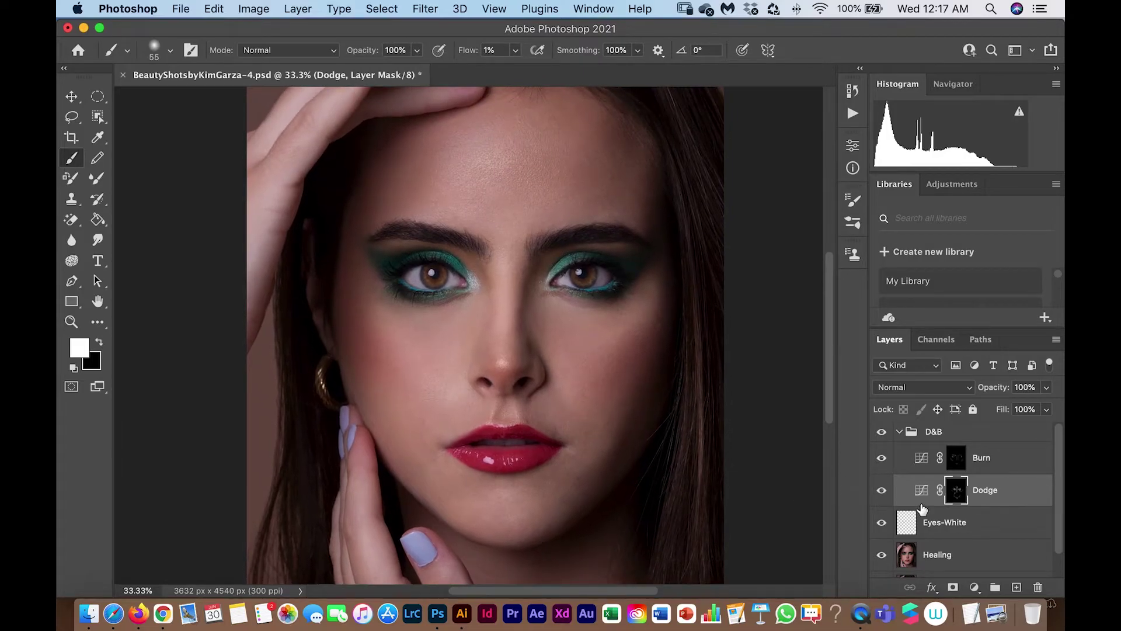
click(899, 433)
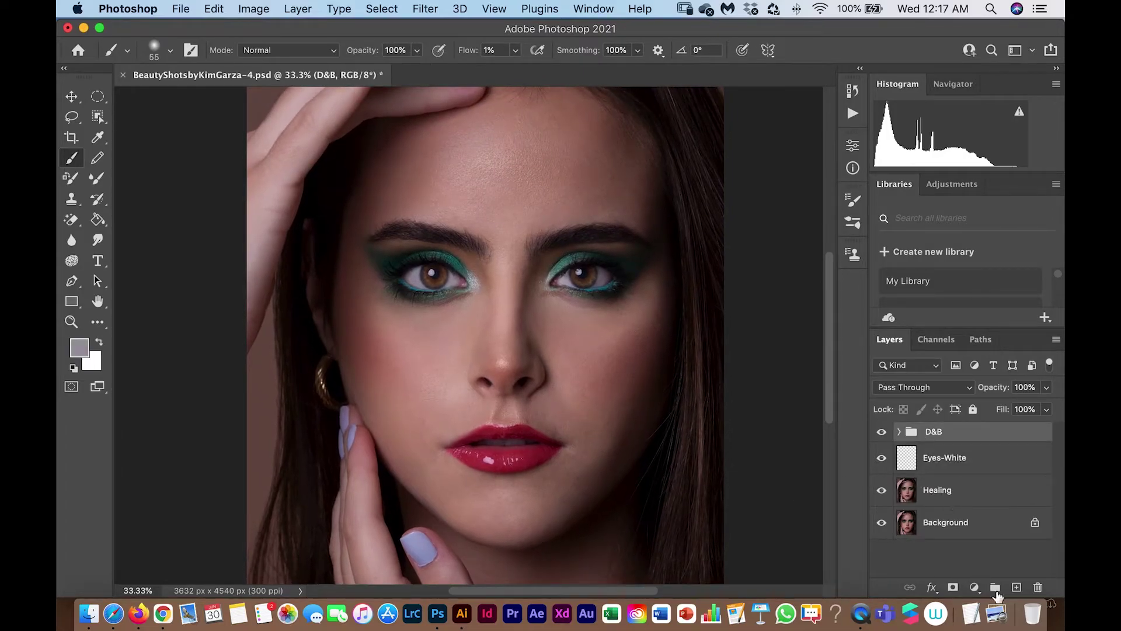
click(974, 587)
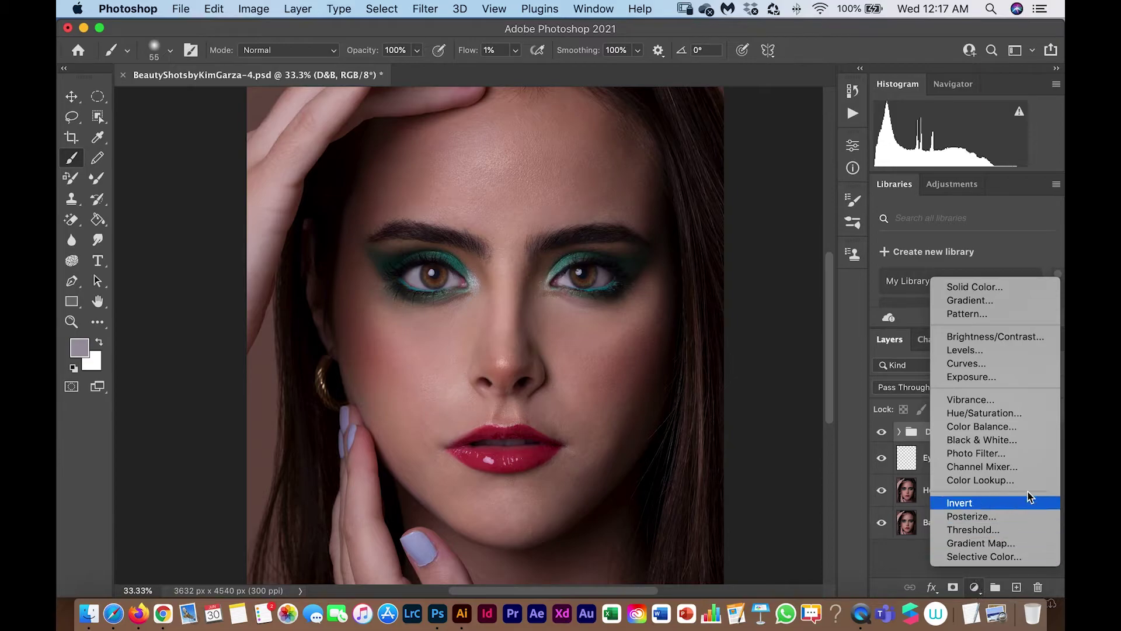
click(1000, 441)
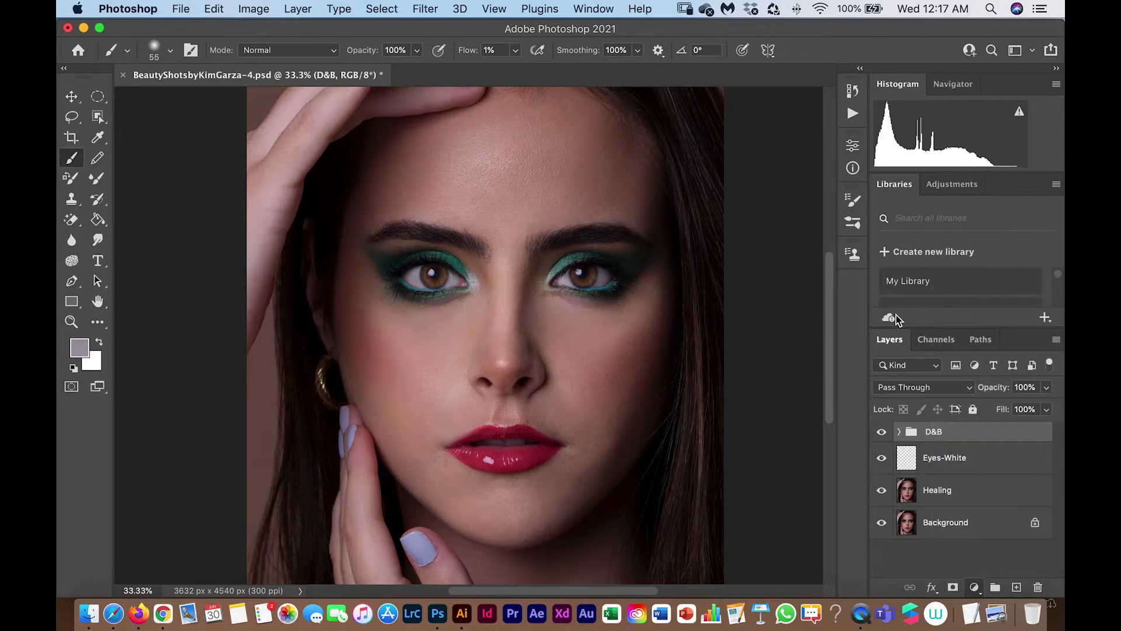
click(910, 385)
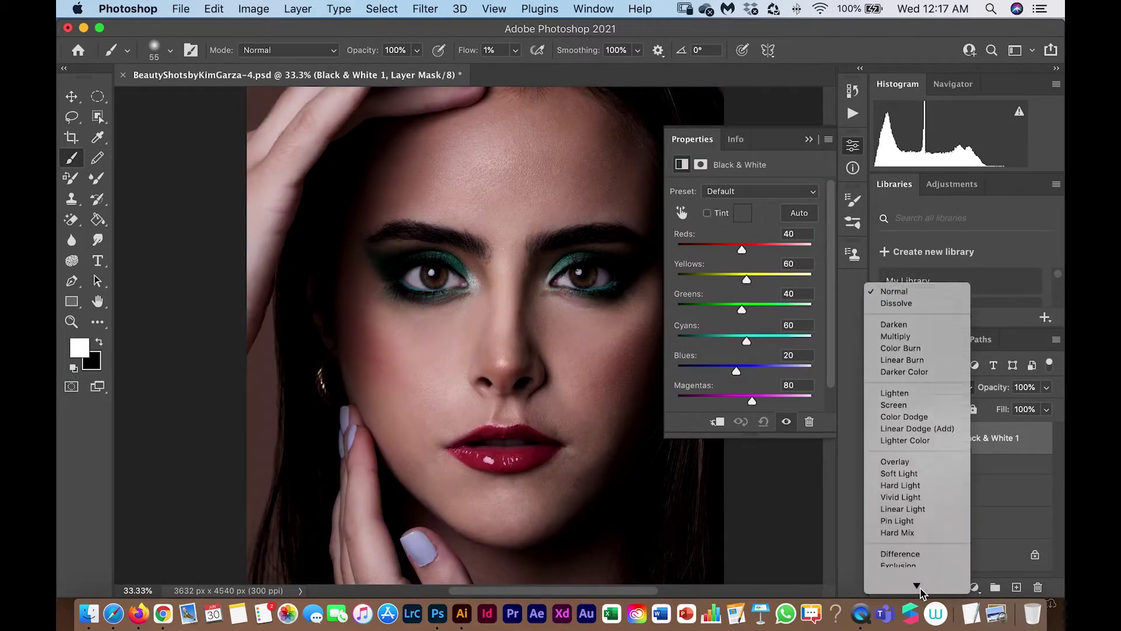
click(914, 586)
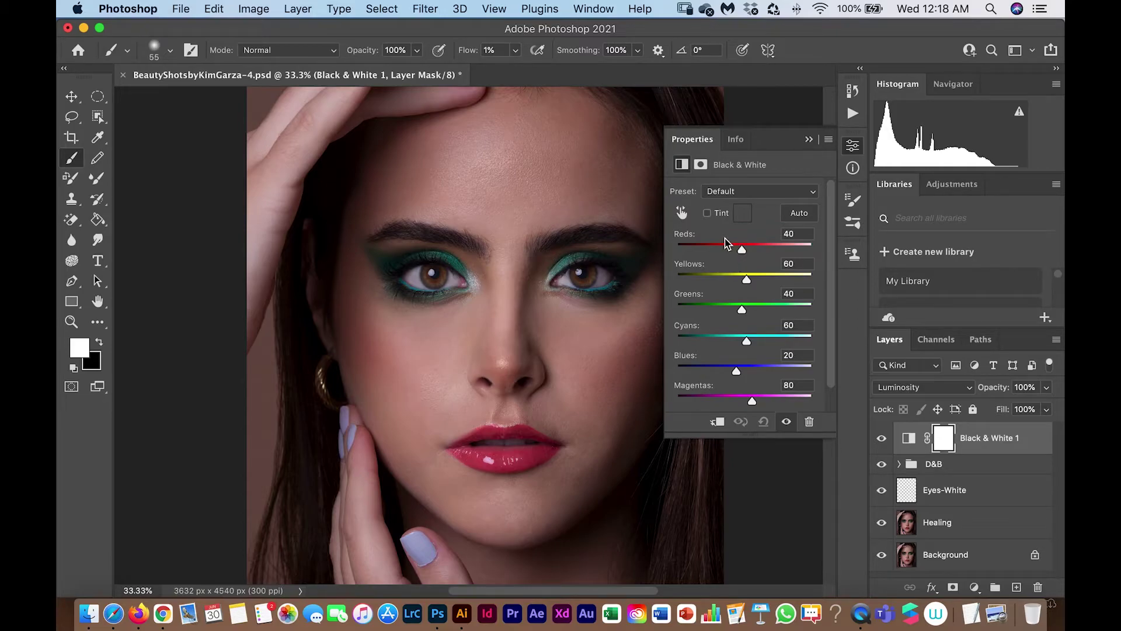
Darken the skin tones in the Black & White adjustment by setting Reds to 15 and Yellows to 30
click(741, 252)
mouse_move(741, 252)
mouse_down()
mouse_move(731, 252)
mouse_move(743, 282)
mouse_move(733, 255)
mouse_up()
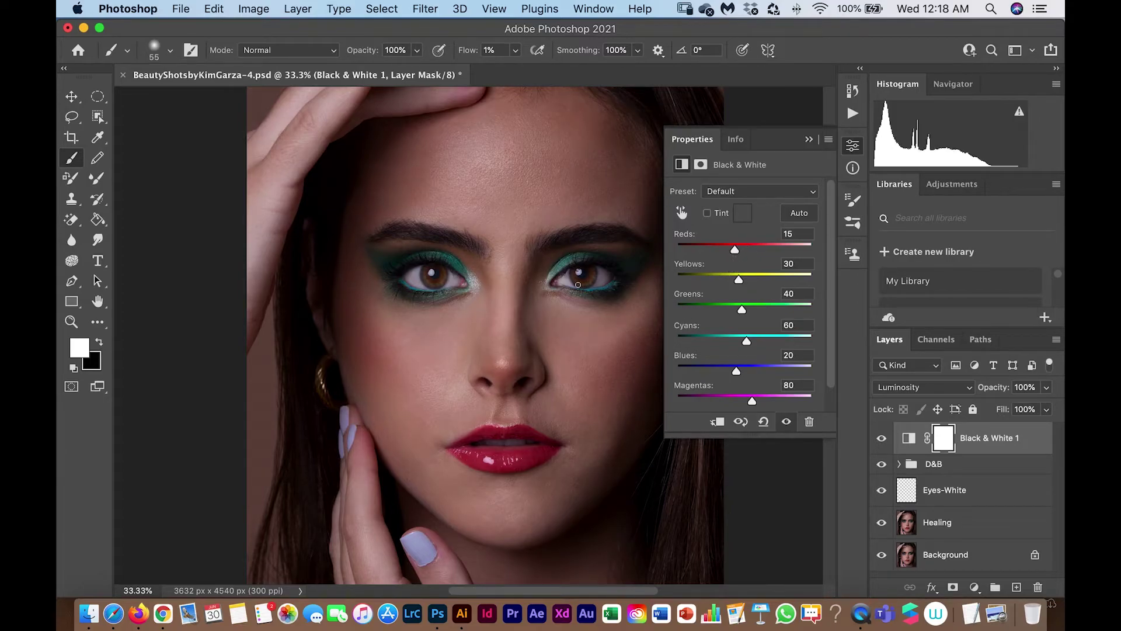
click(809, 139)
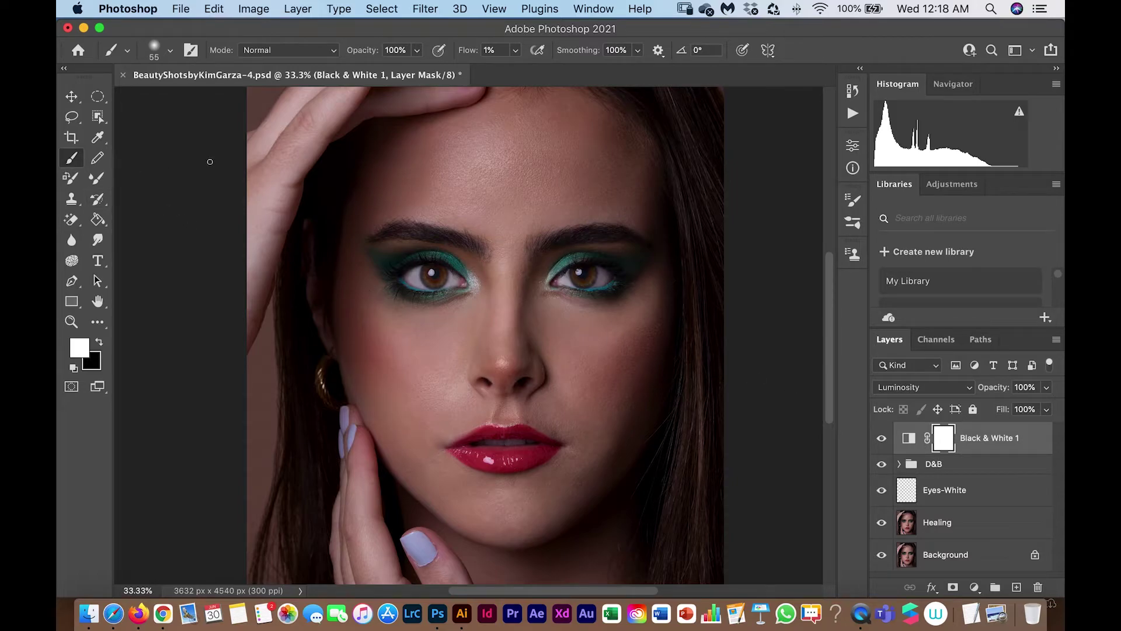
Paint black over both eyes on the Black & White 1 mask with a 169 px brush at 100% flow
click(515, 50)
drag(513, 69, 587, 69)
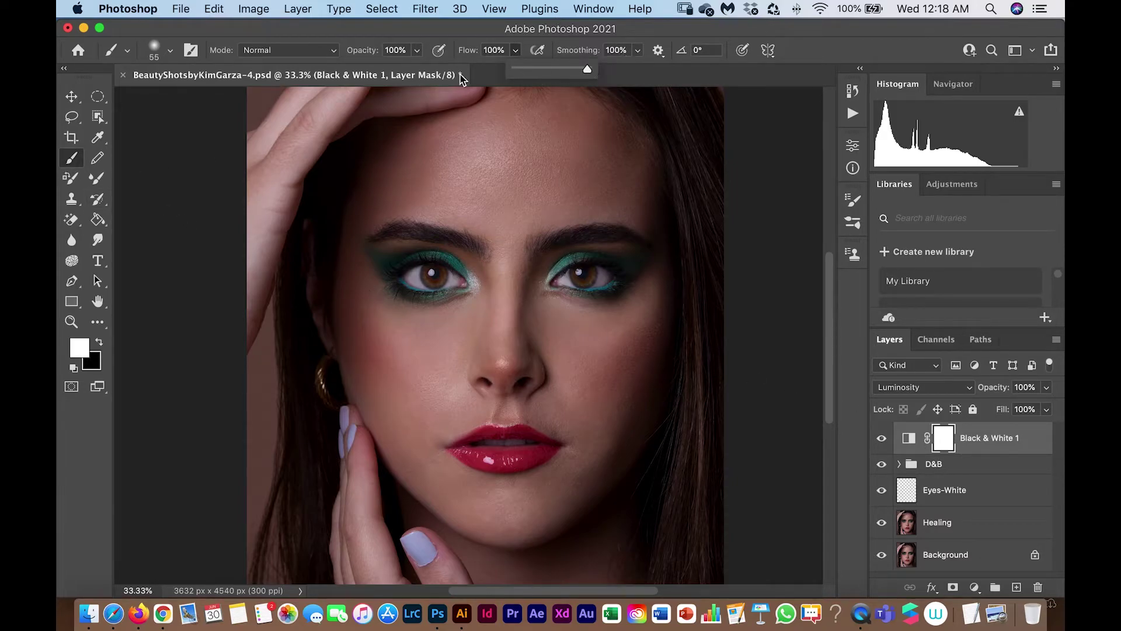
click(170, 50)
click(211, 99)
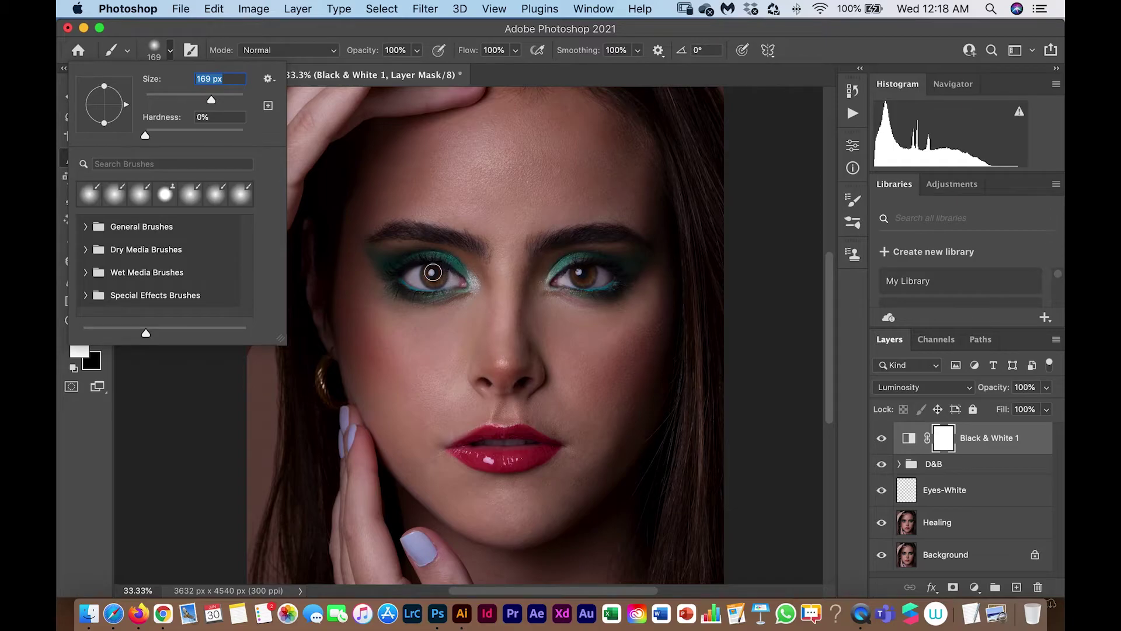
click(440, 284)
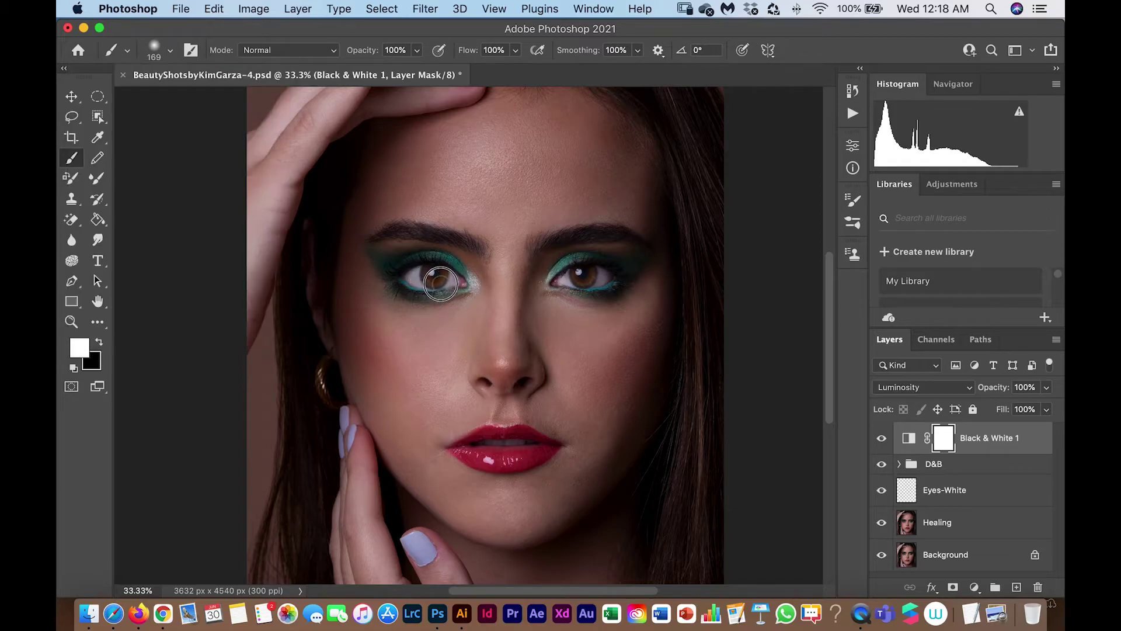
click(99, 343)
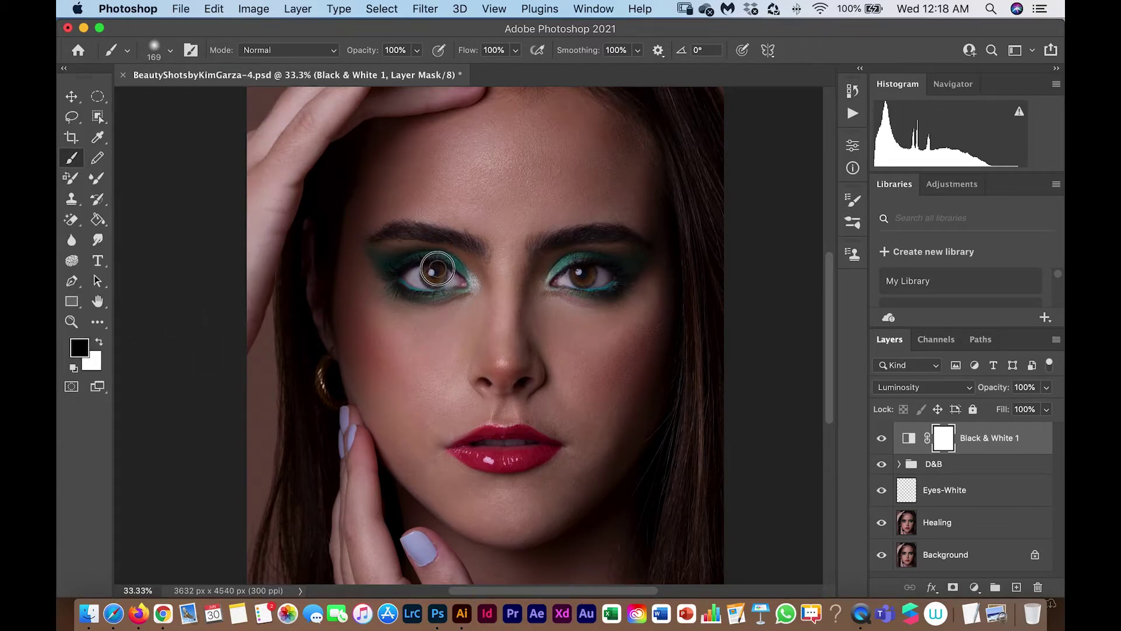
click(428, 273)
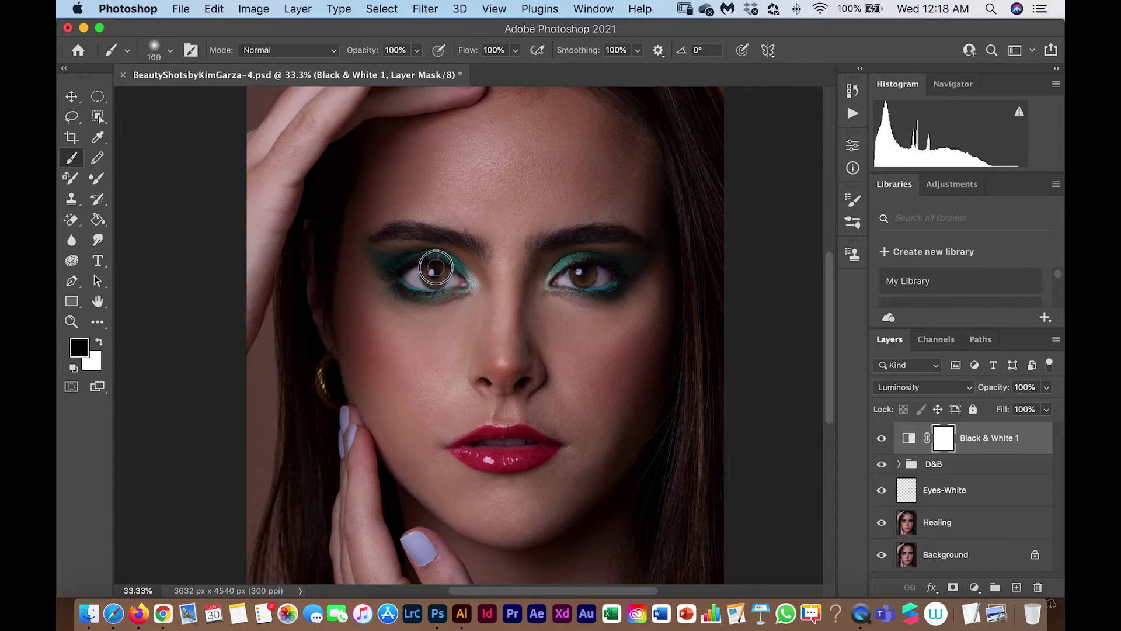
click(577, 279)
Toggle the visibility of the Black & White 1 layer to compare the portrait with and without it
click(881, 439)
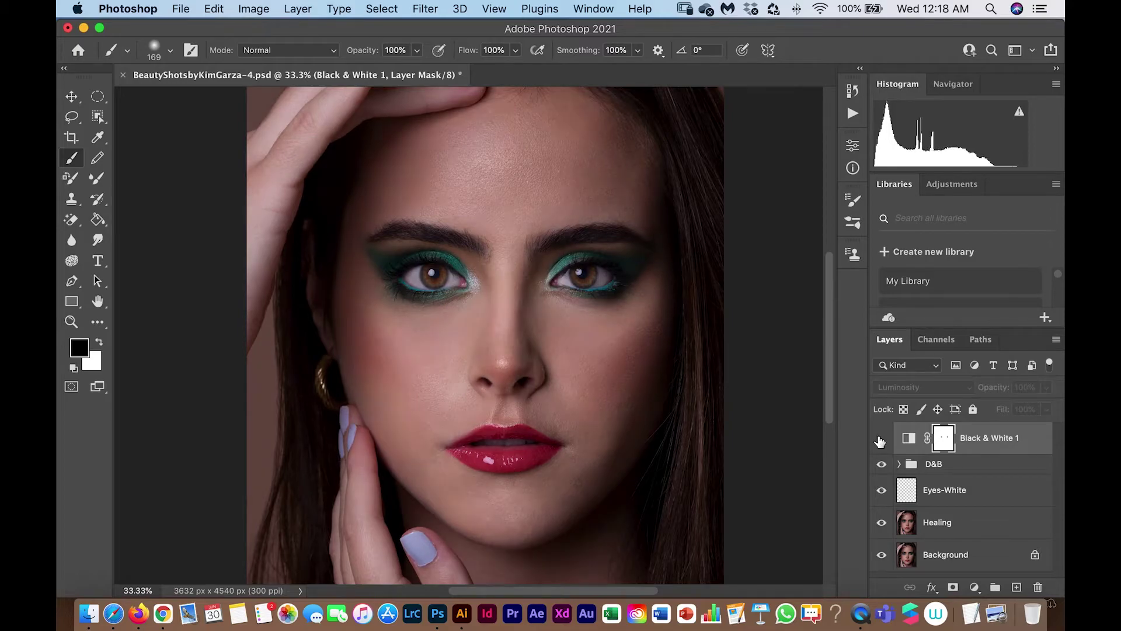
click(882, 439)
key(super+minus)
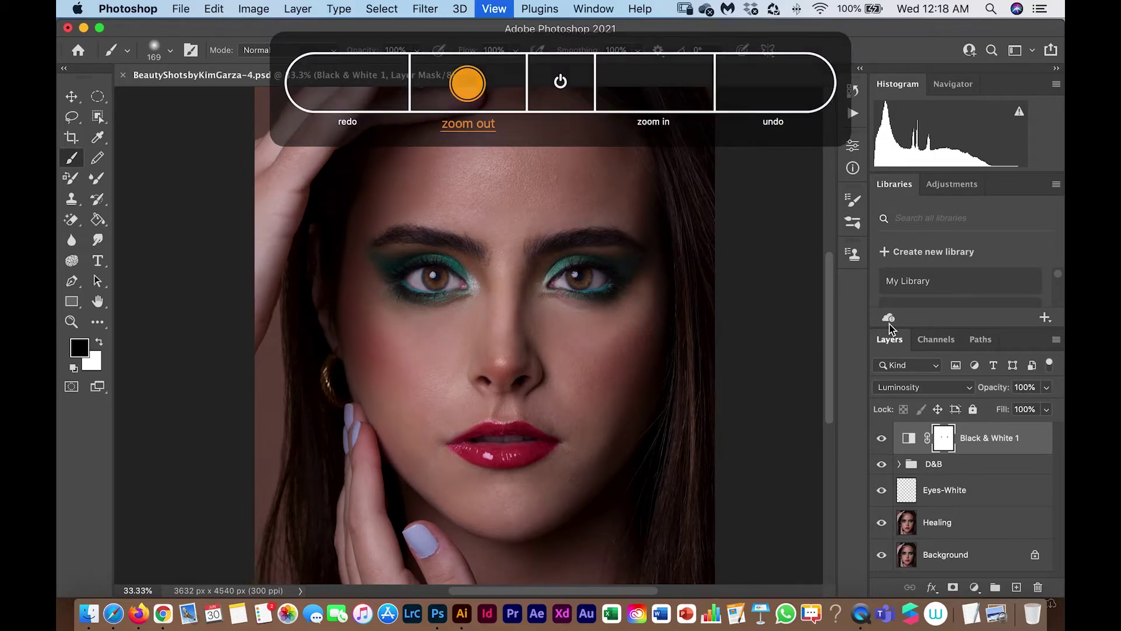
key(super+equal)
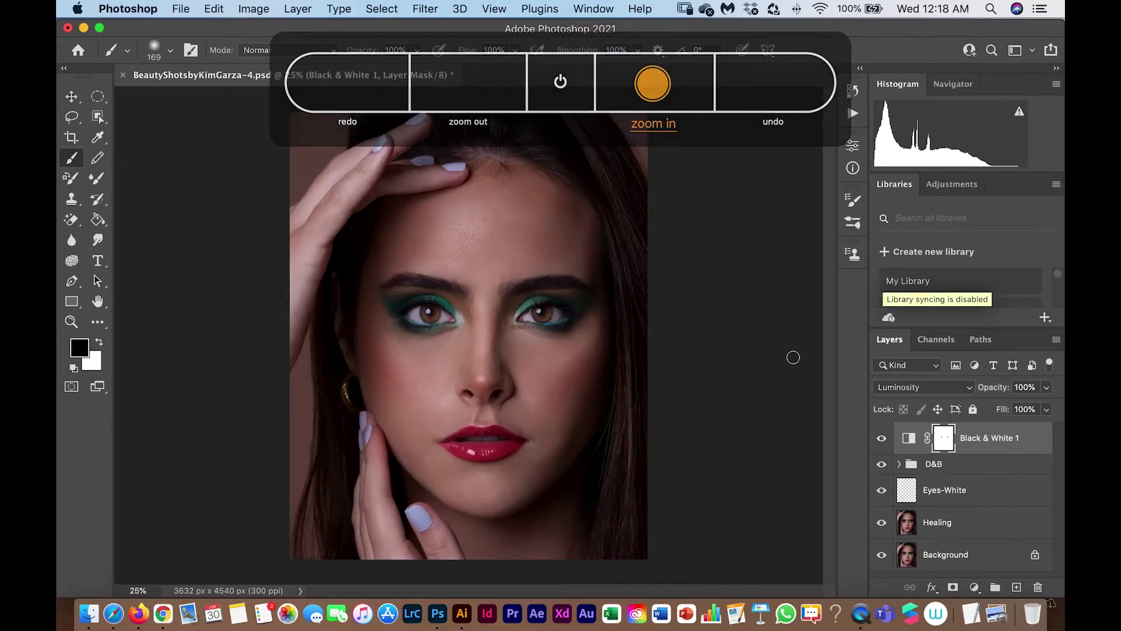
click(882, 439)
click(882, 439)
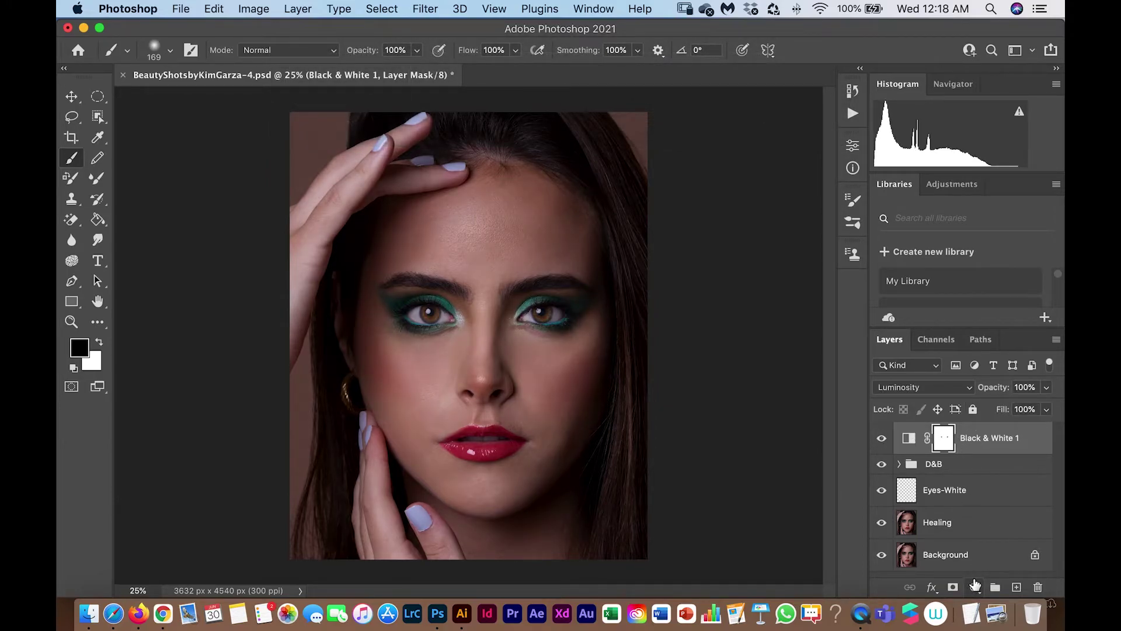
Add a second Black & White adjustment layer with default settings and lower its opacity to 12%
click(974, 587)
click(968, 442)
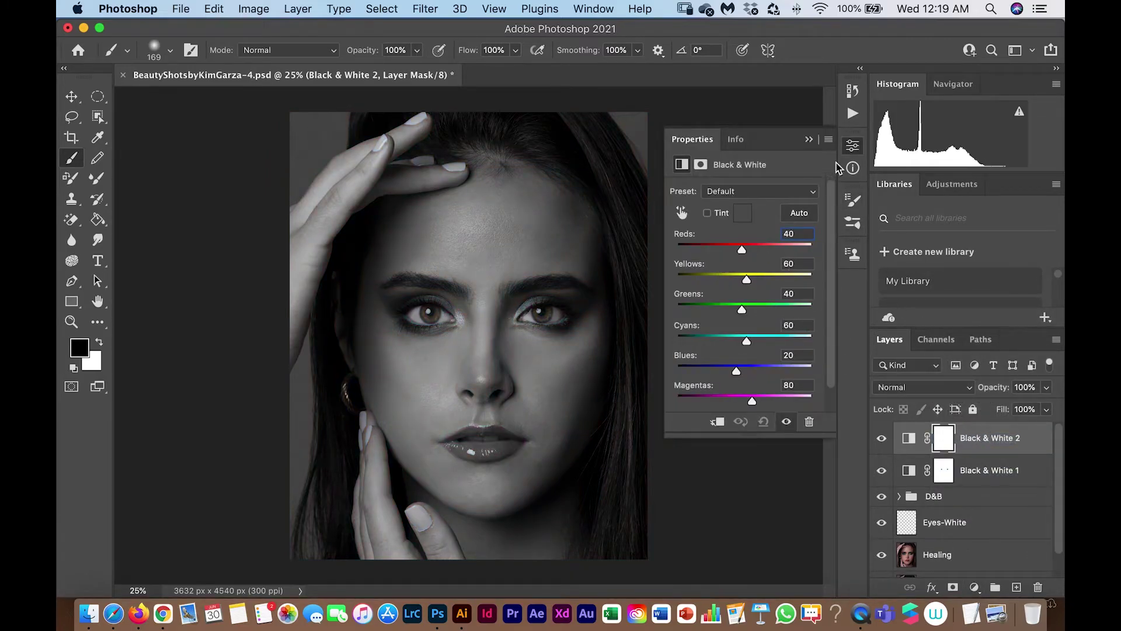
click(809, 139)
click(1045, 387)
drag(1049, 405, 984, 407)
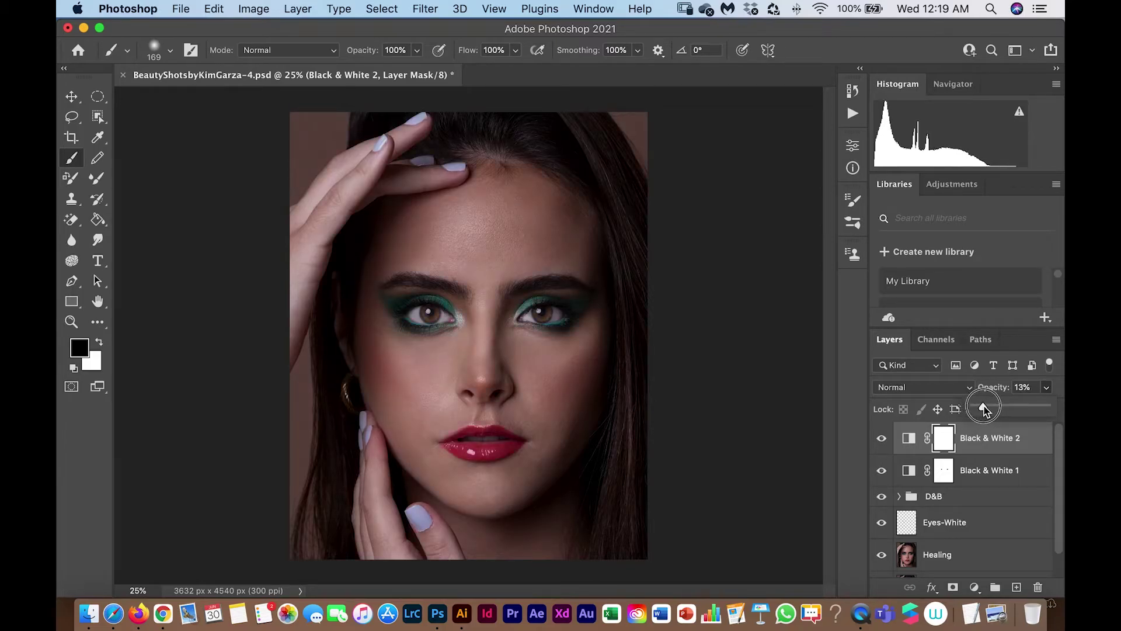
Toggle the visibility of the Black & White 2 layer to compare the portrait's color saturation
click(881, 437)
click(882, 438)
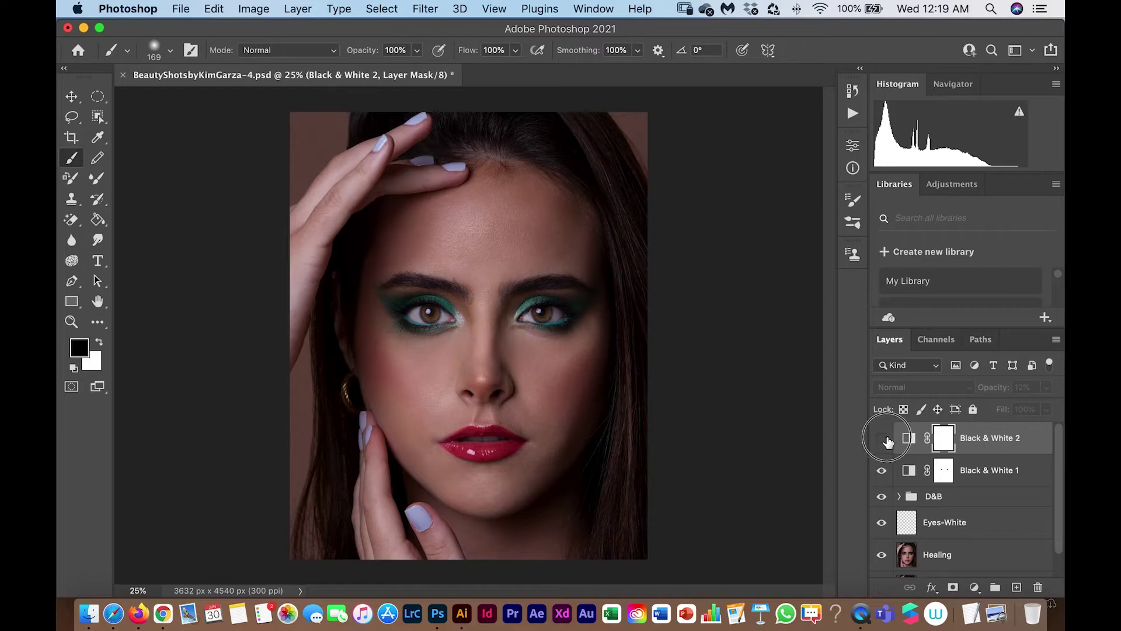
click(881, 438)
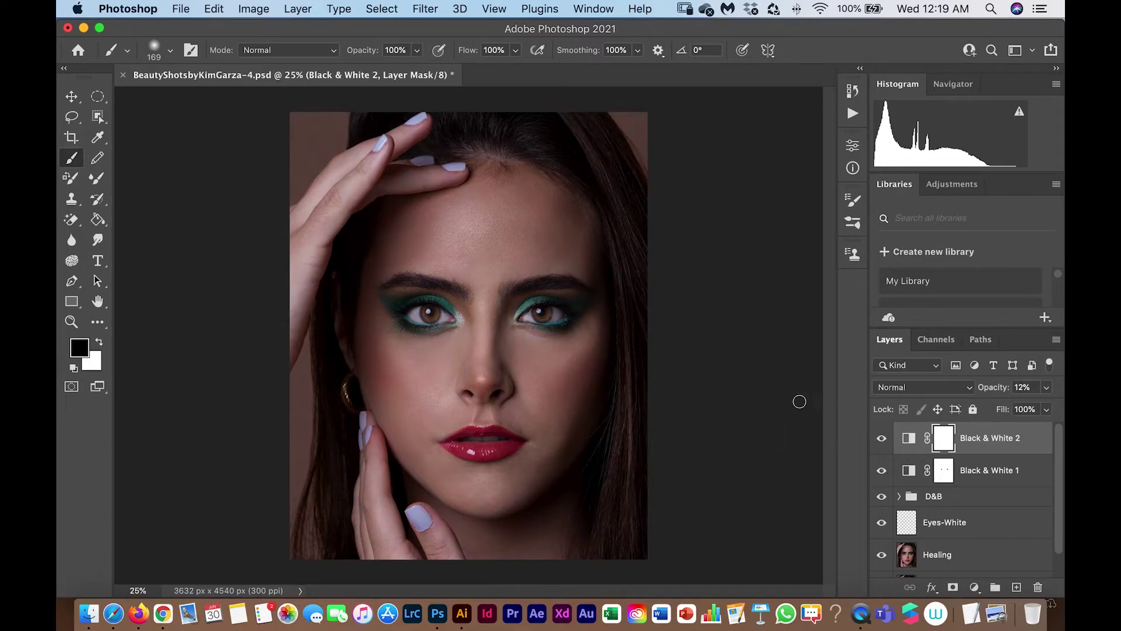
Group the two Black & White adjustment layers and name the group Luminosity
shift+click(980, 472)
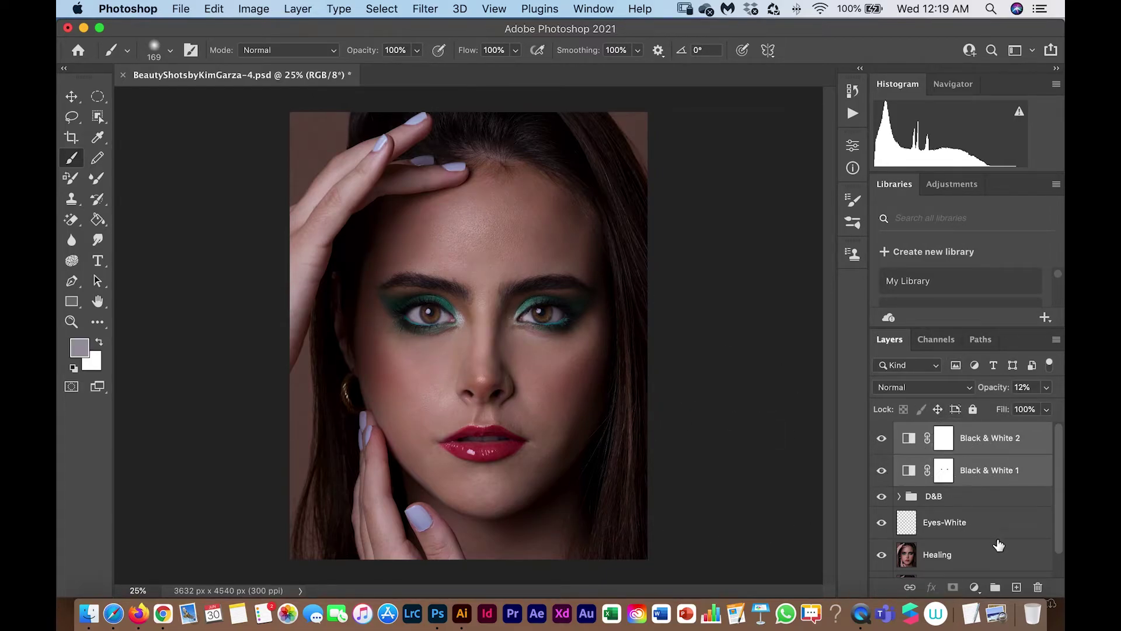
click(995, 586)
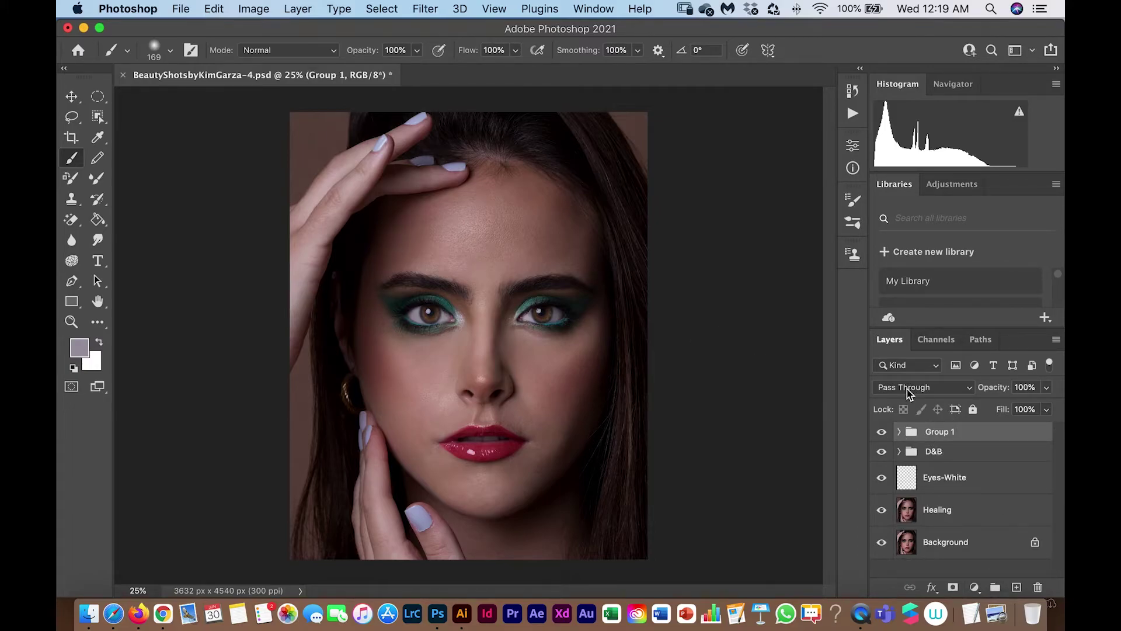
double_click(953, 432)
text(Luminopsi)
key(BackSpace)
key(BackSpace)
key(BackSpace)
key(Return)
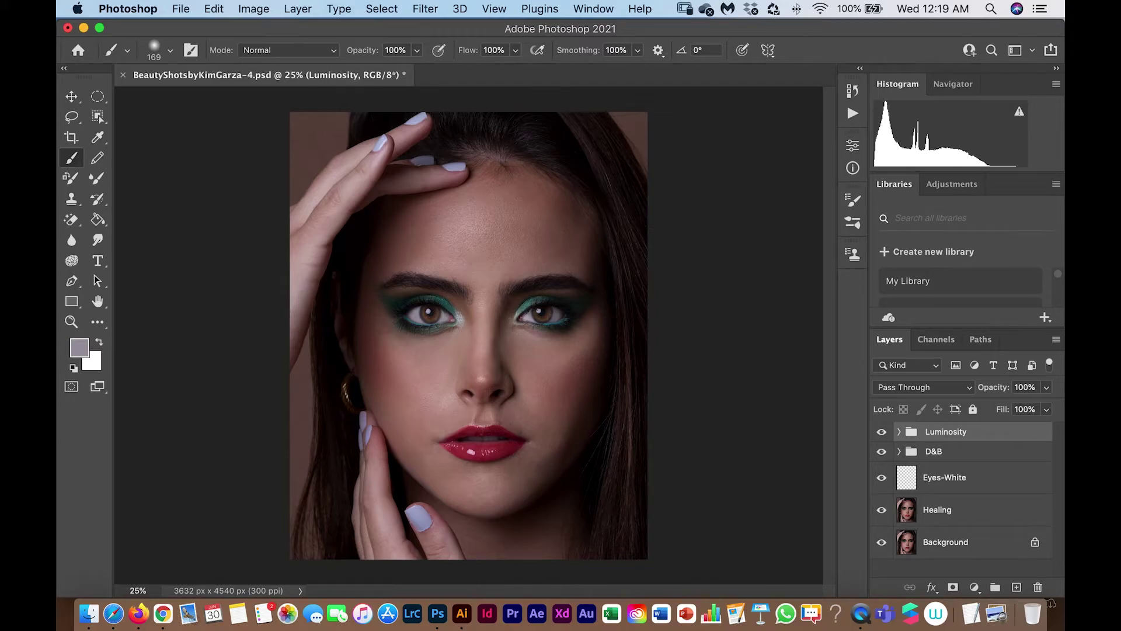
Load the luminosity of the RGB composite channel as a selection of the portrait's highlights
click(936, 340)
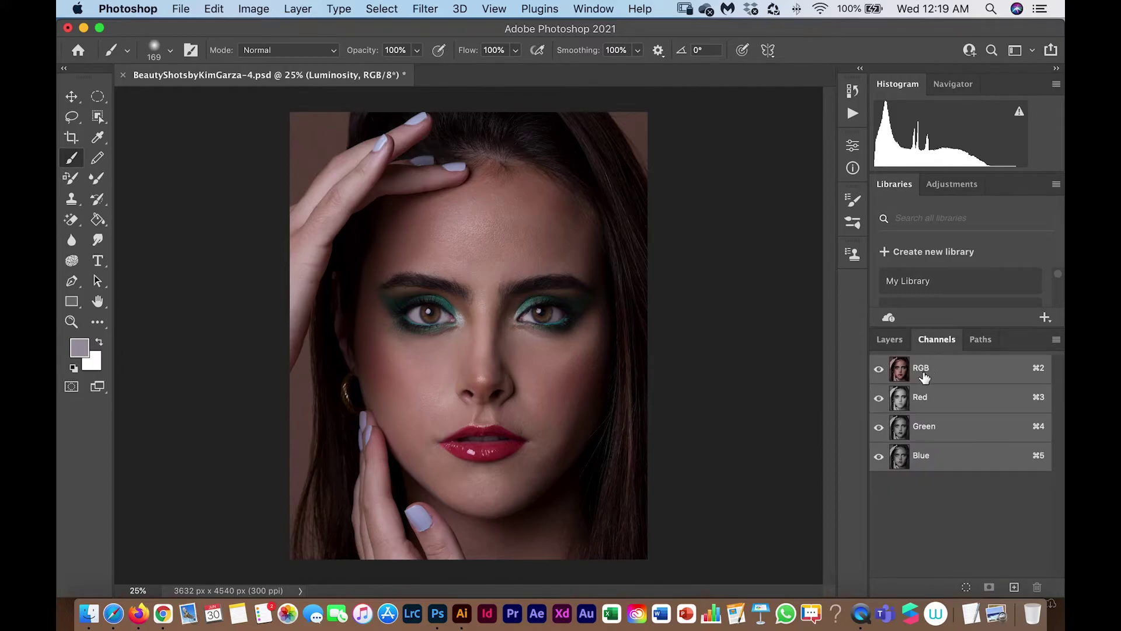
click(889, 340)
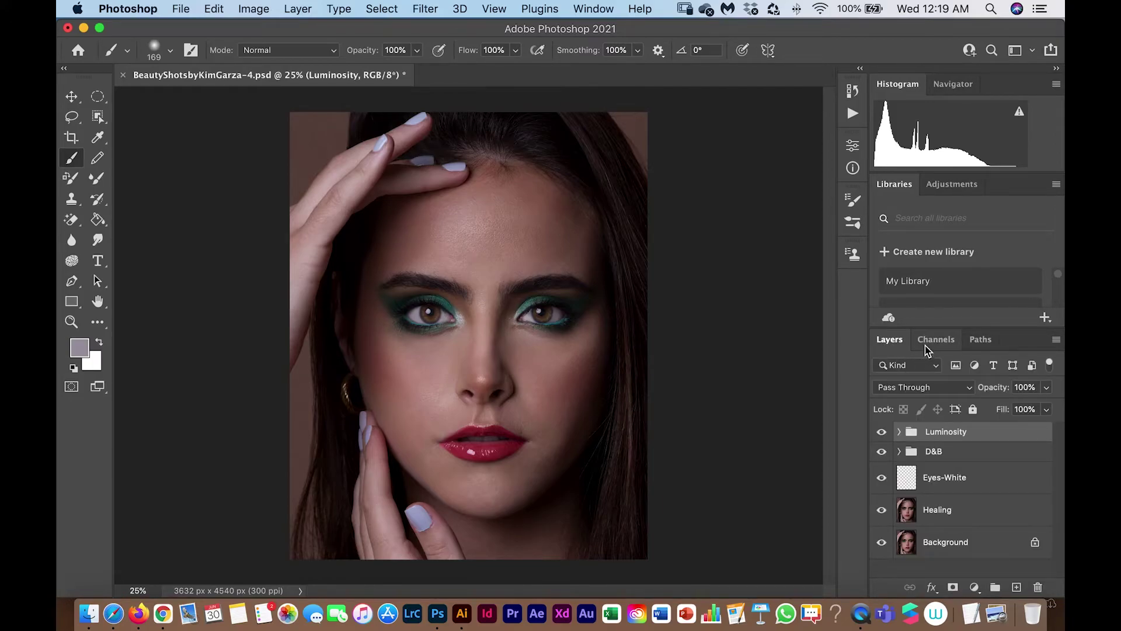
click(930, 344)
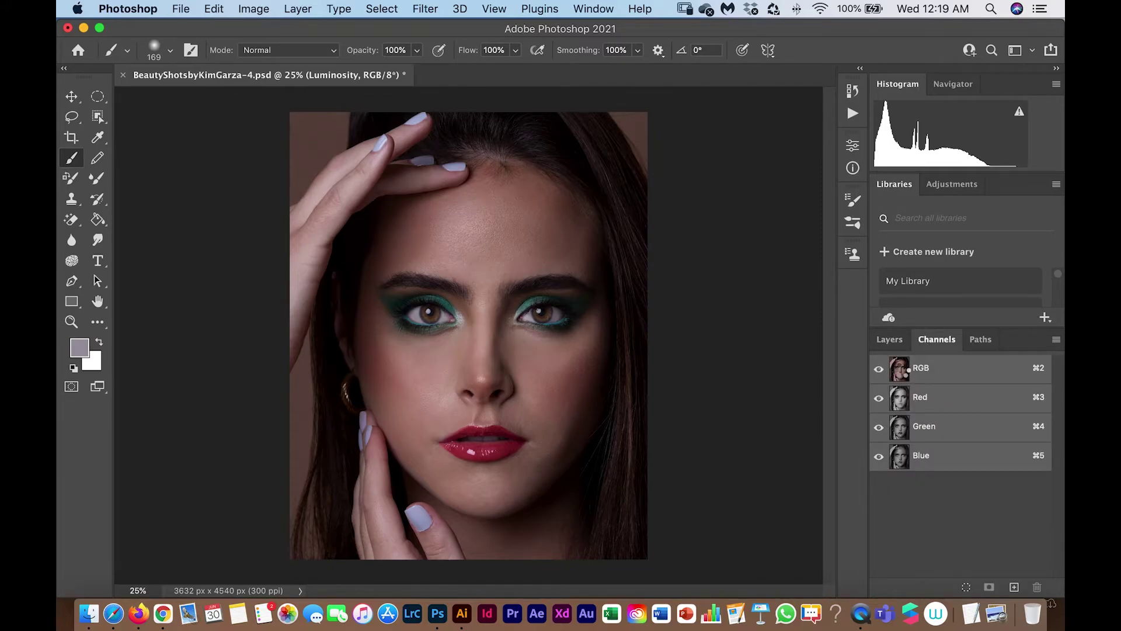
super+click(900, 367)
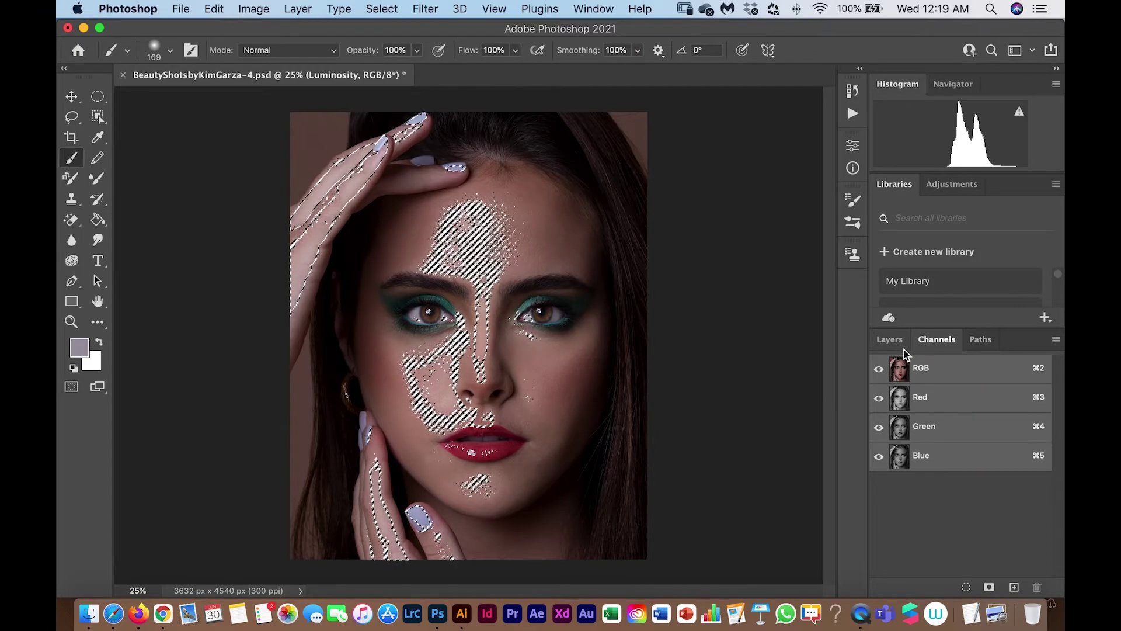
click(891, 340)
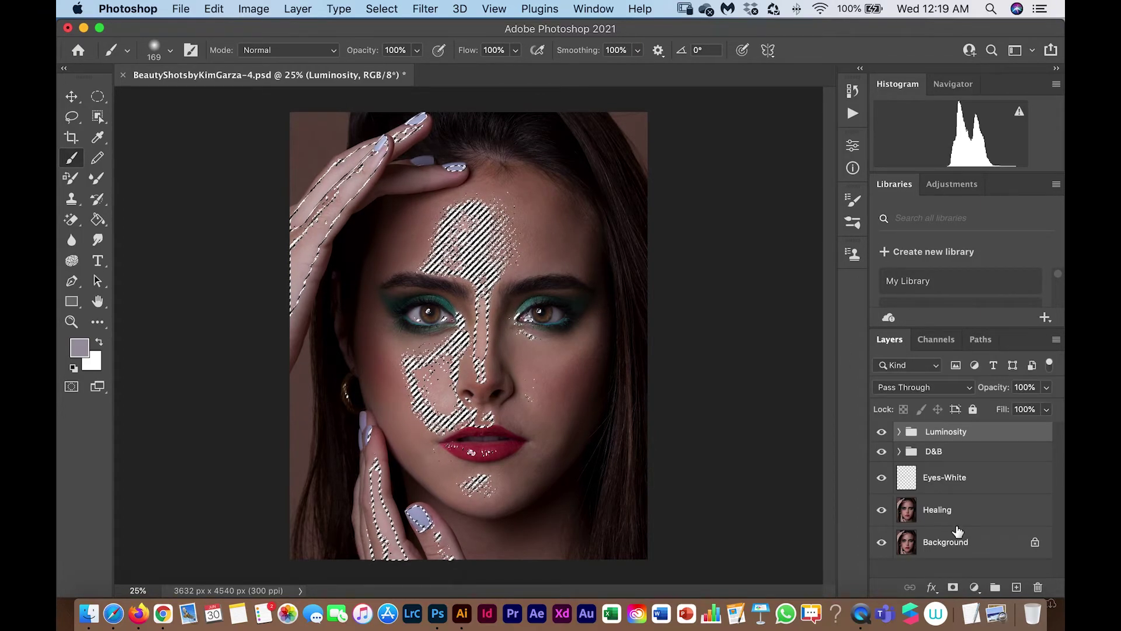
Add a Levels adjustment masked by the highlight selection, lowering its white input and raising its midtone input to 1.16
click(974, 587)
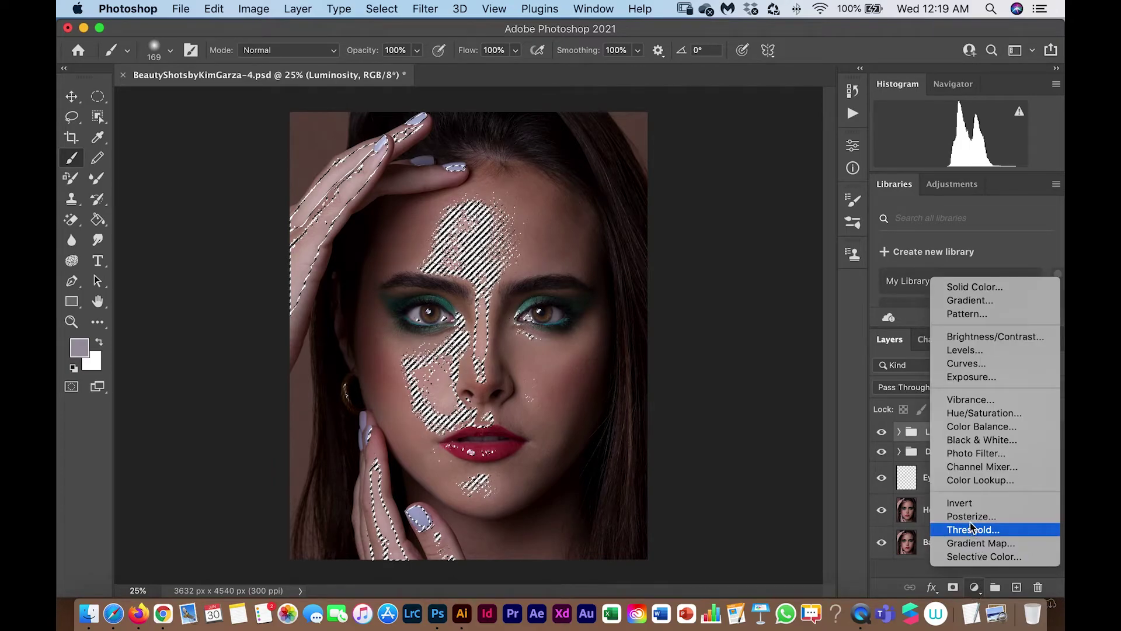
click(963, 352)
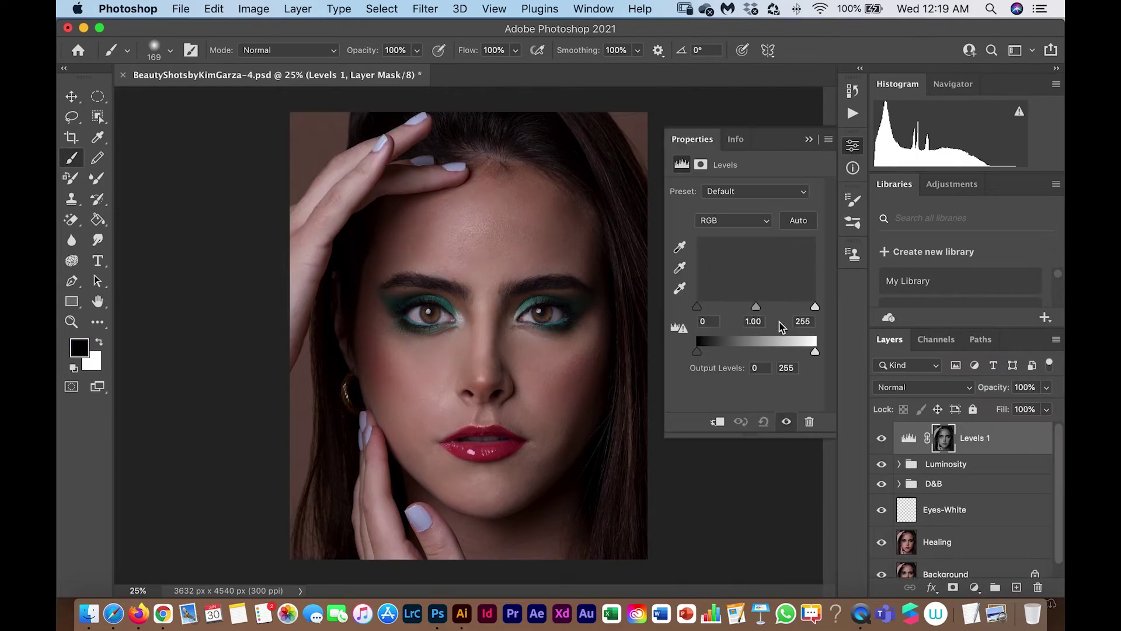
mouse_move(815, 307)
mouse_down()
mouse_move(740, 308)
mouse_move(795, 307)
mouse_up()
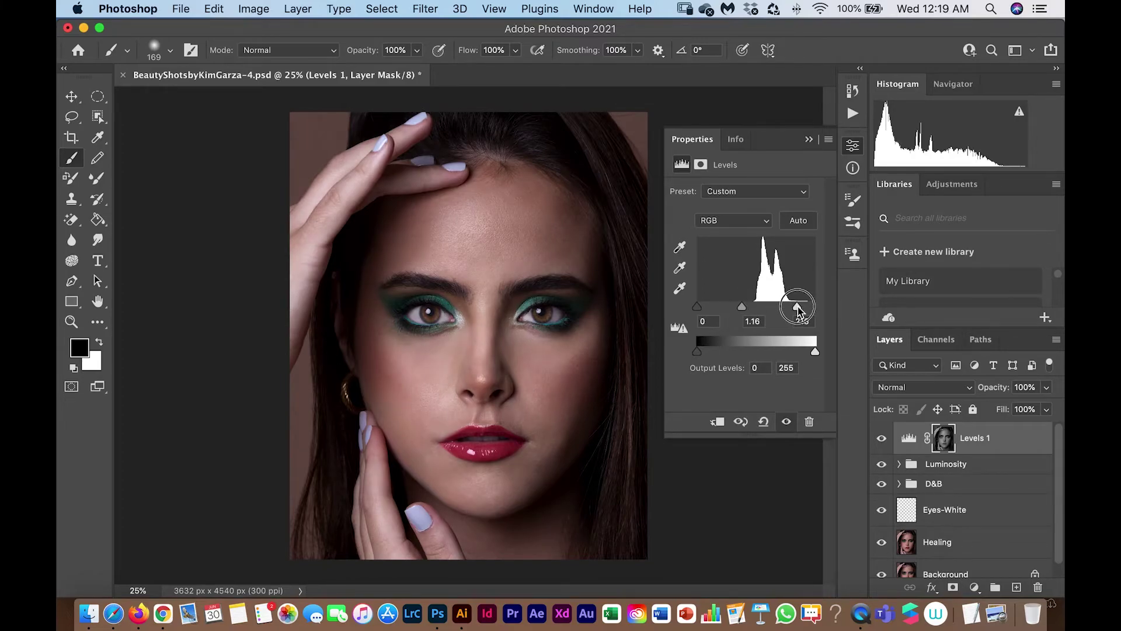
click(811, 140)
Load the RGB channel's luminosity as a selection and add the same channel to it once more to widen the highlights
click(935, 341)
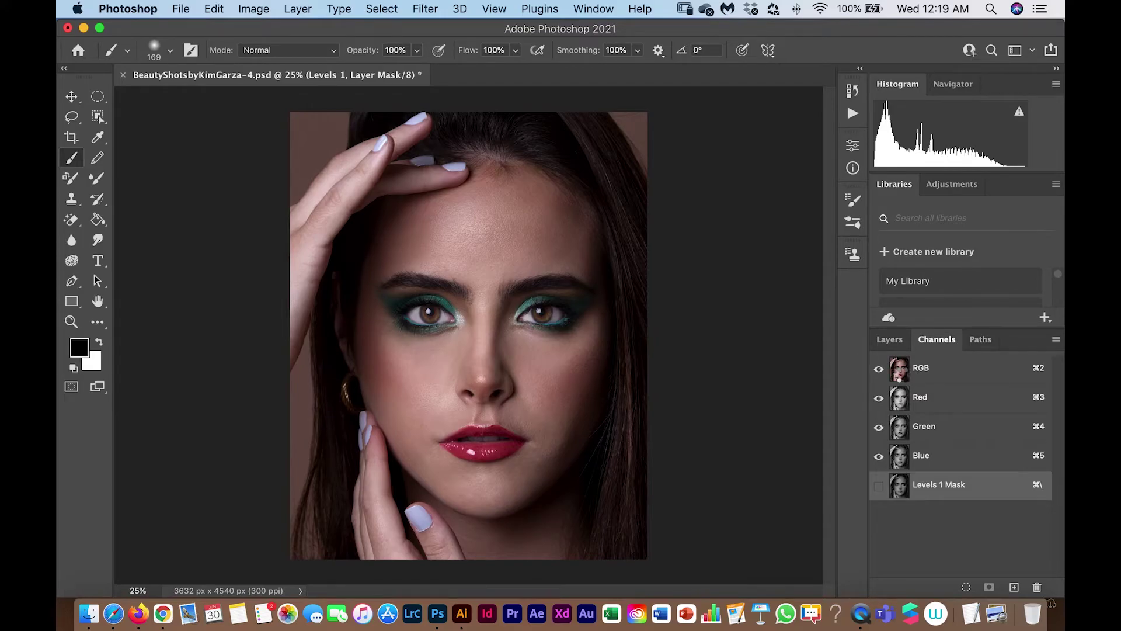
super+click(906, 378)
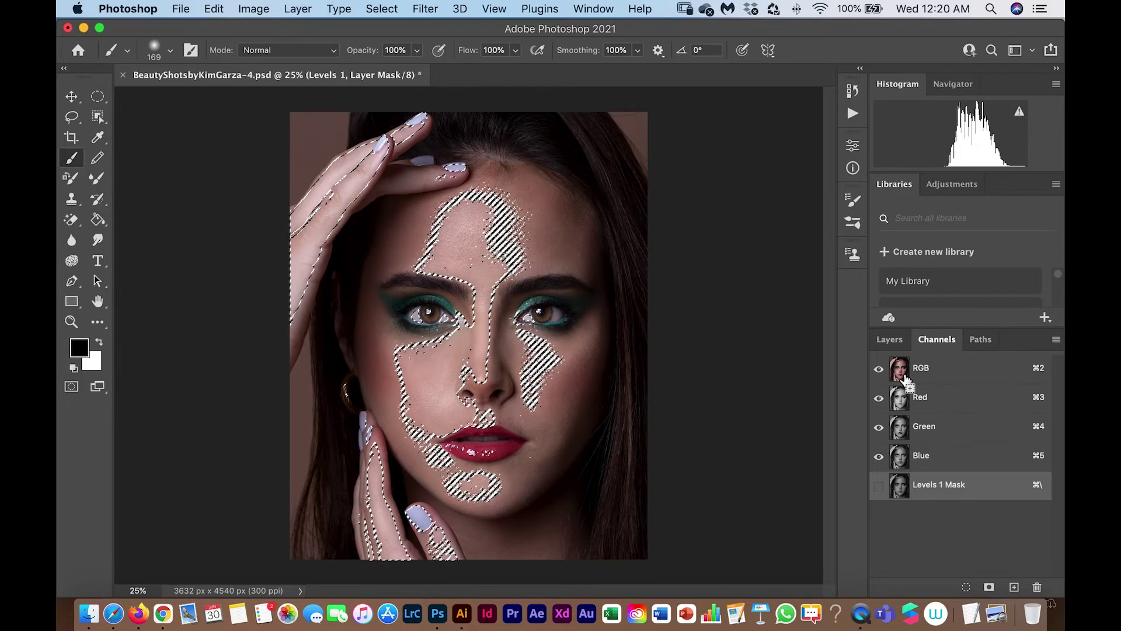
shift+super+click(906, 373)
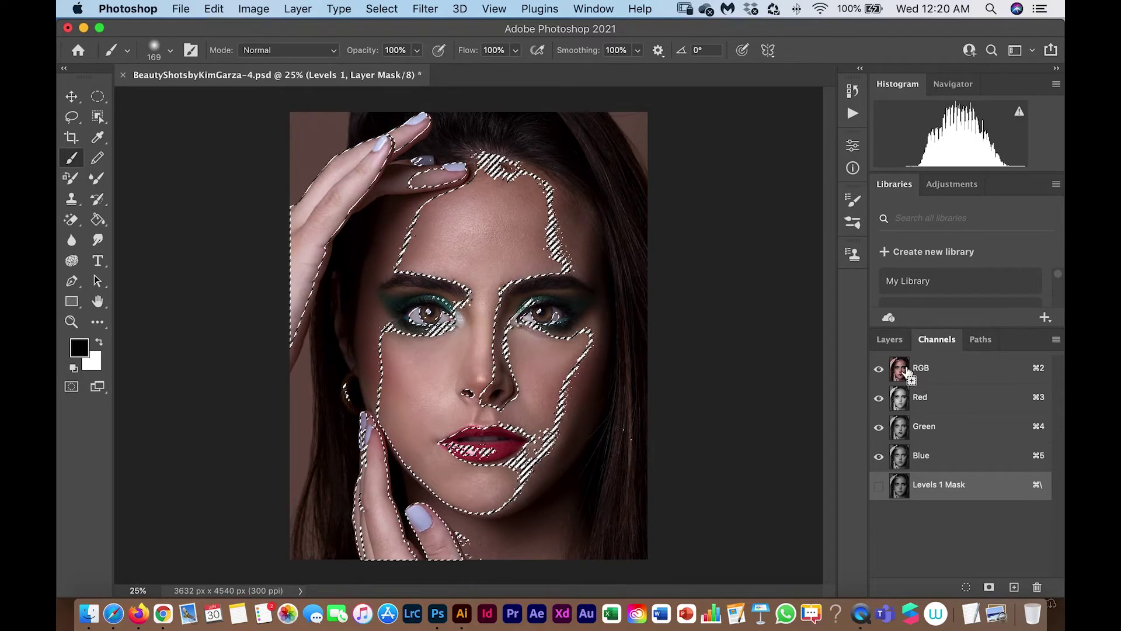
click(899, 345)
Add a second Levels adjustment from the widened selection, setting its white input to 231 and brightening its midtones
click(973, 587)
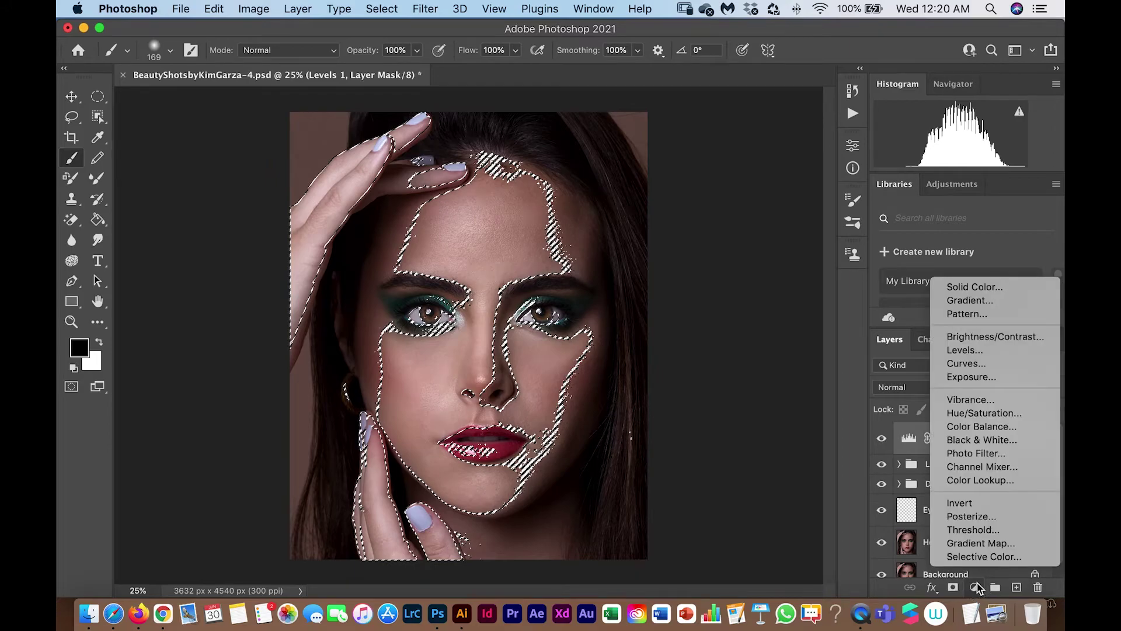
click(1001, 350)
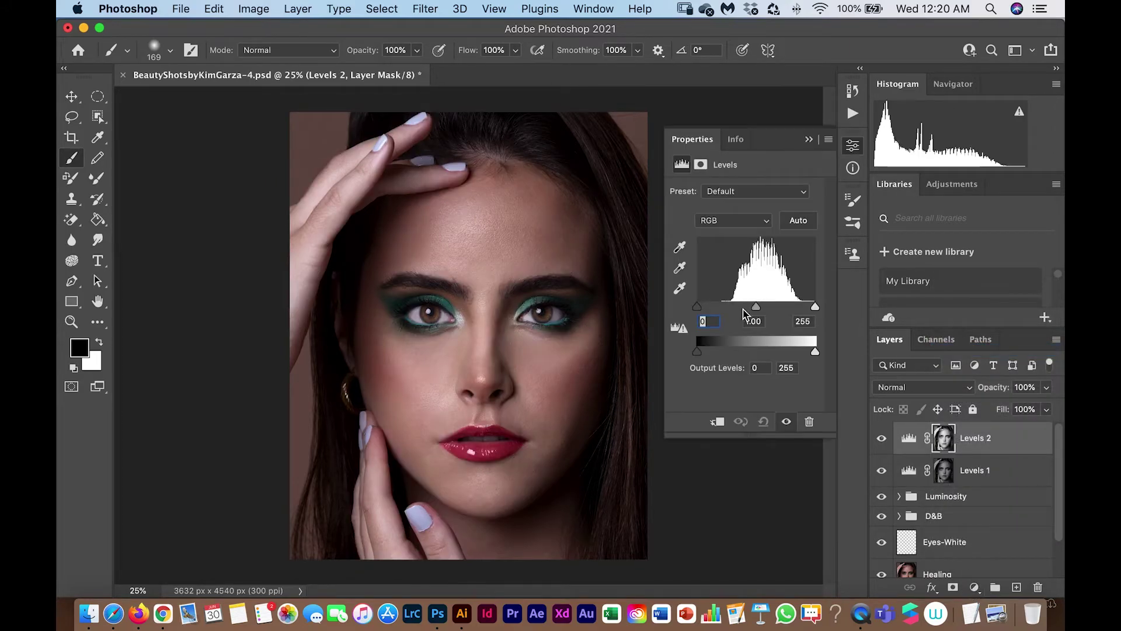
drag(814, 306, 747, 307)
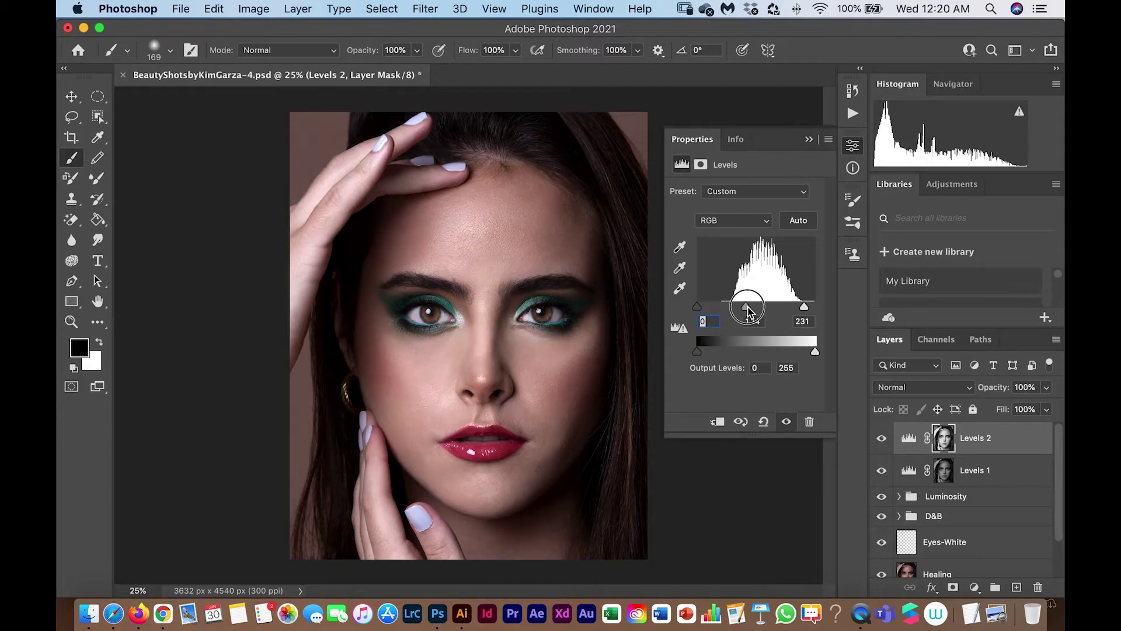
click(809, 141)
Load the RGB channel's luminosity as a selection and invert it to target the portrait's shadows
click(928, 340)
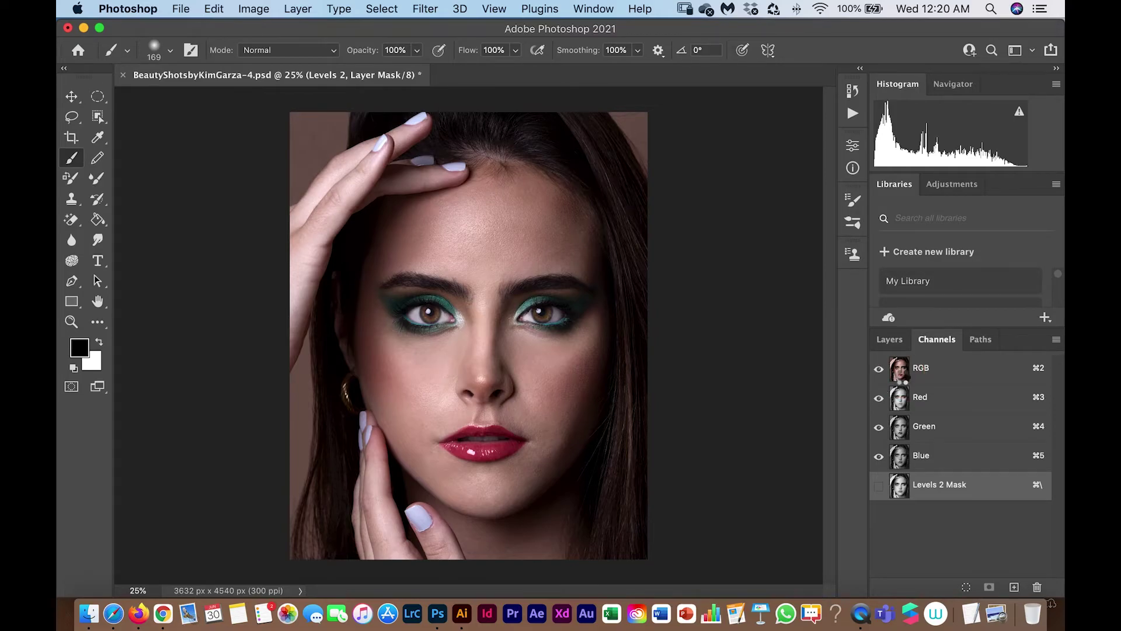
super+click(899, 374)
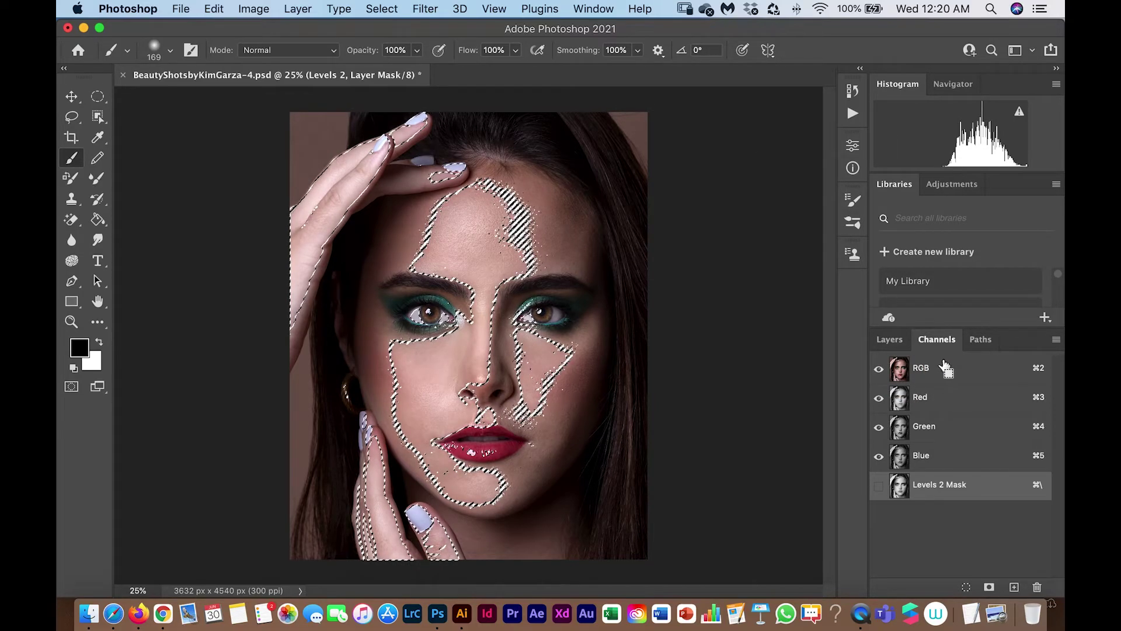
key(shift+super+i)
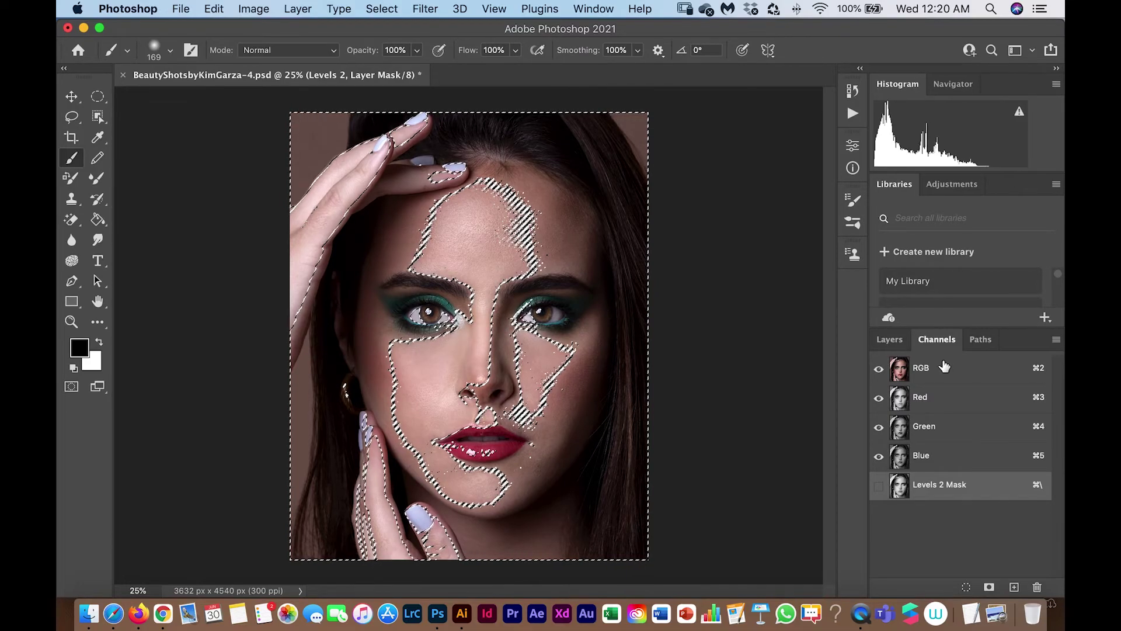
click(889, 339)
Add a third Levels adjustment from the inverted selection, setting its black input to 7 and slightly adjusting its midtones
click(974, 587)
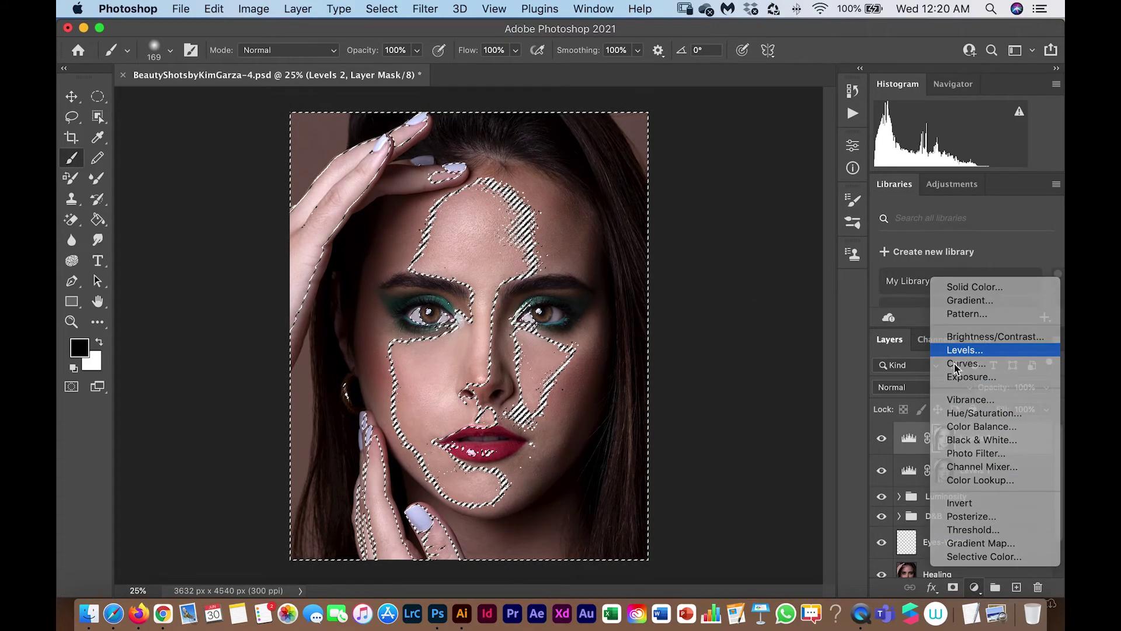
click(966, 350)
drag(697, 307, 760, 312)
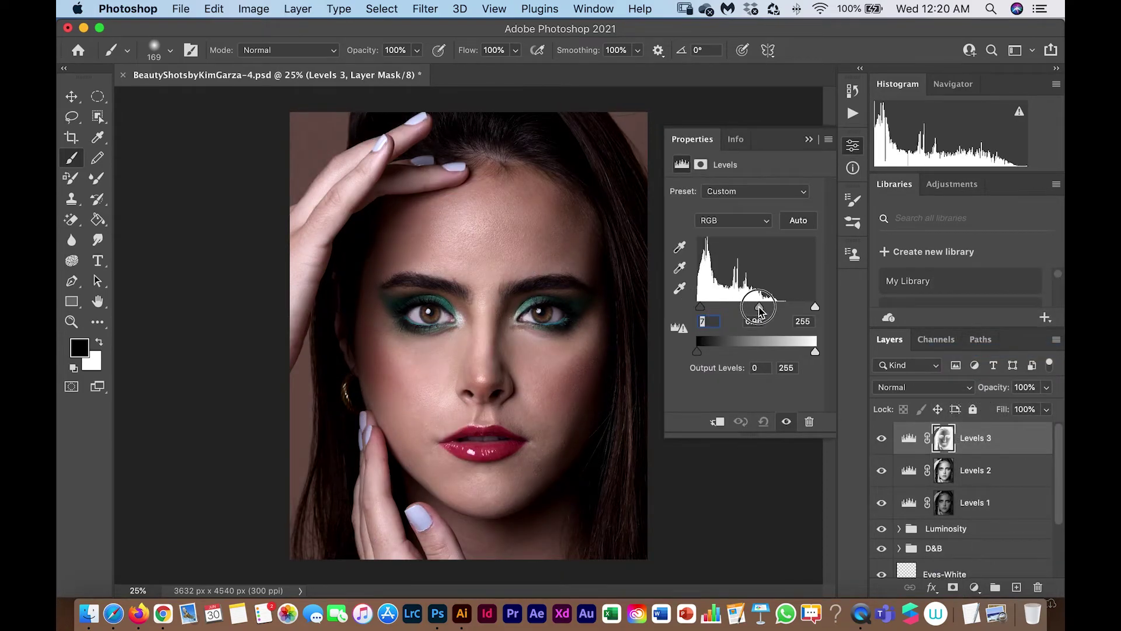
click(809, 139)
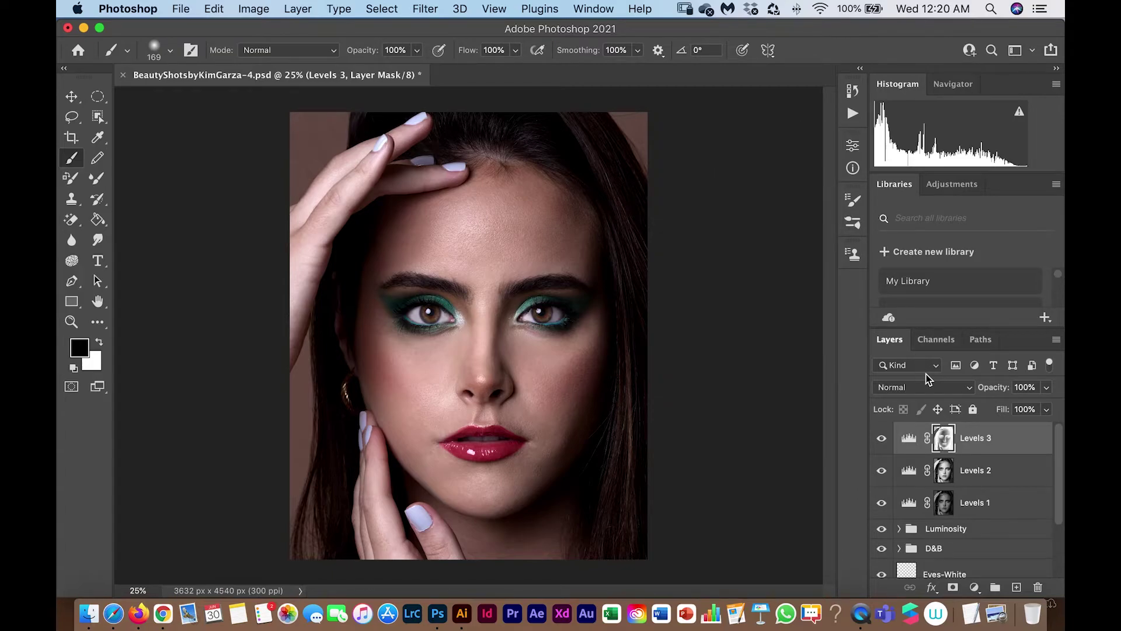
Load the RGB channel's luminosity, widen it by adding the same channel again, and invert the selection to isolate deeper shadows
click(934, 344)
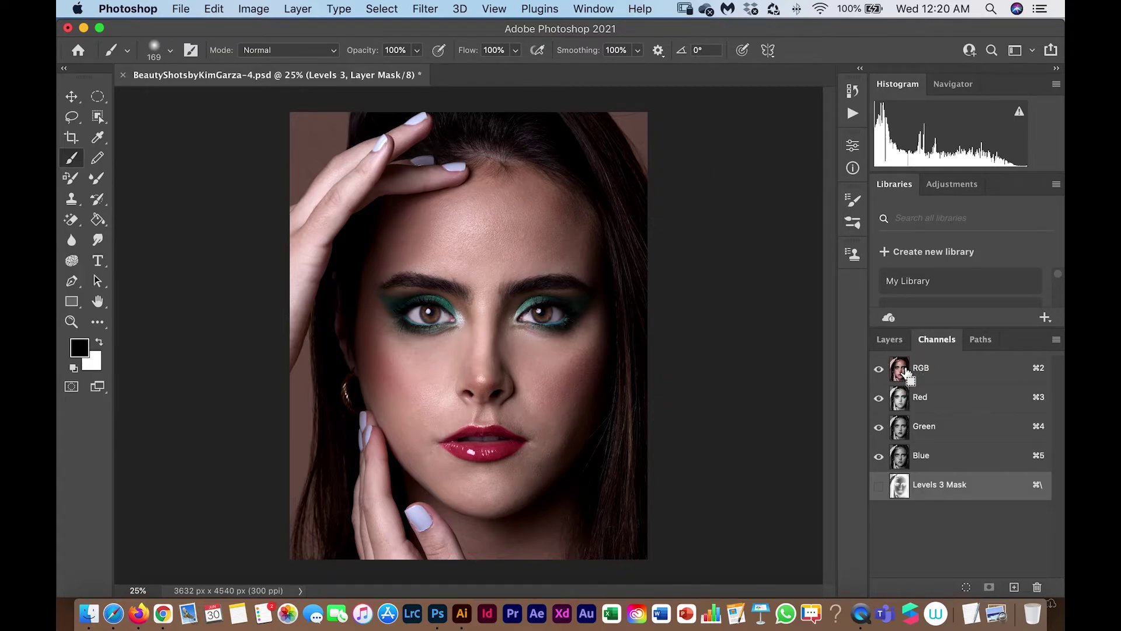
super+click(906, 374)
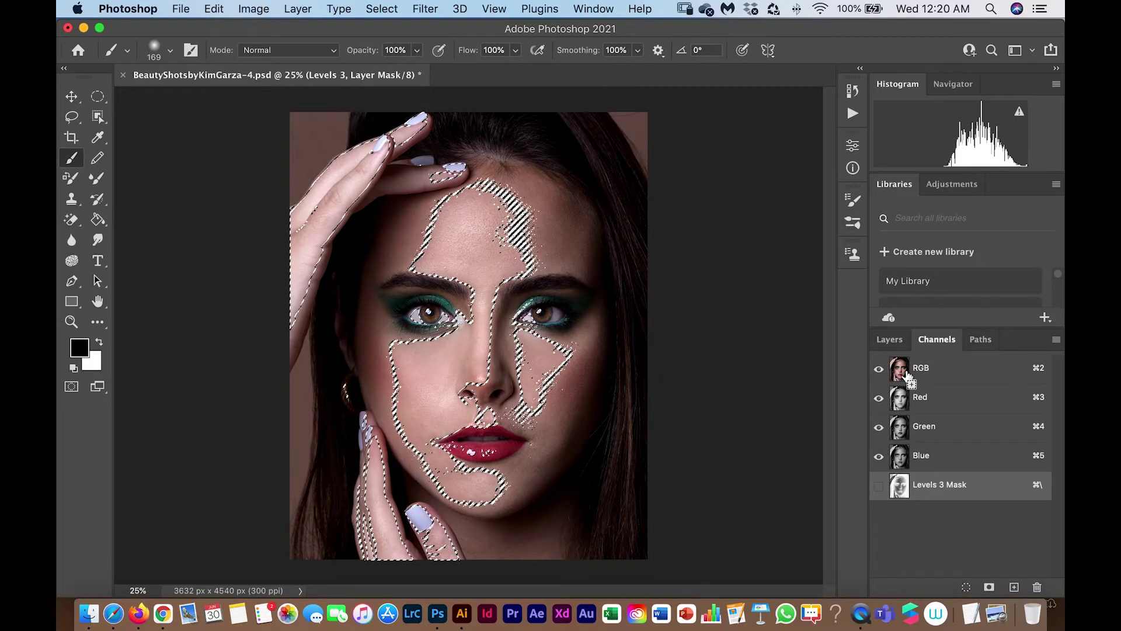
key(shift+super+i)
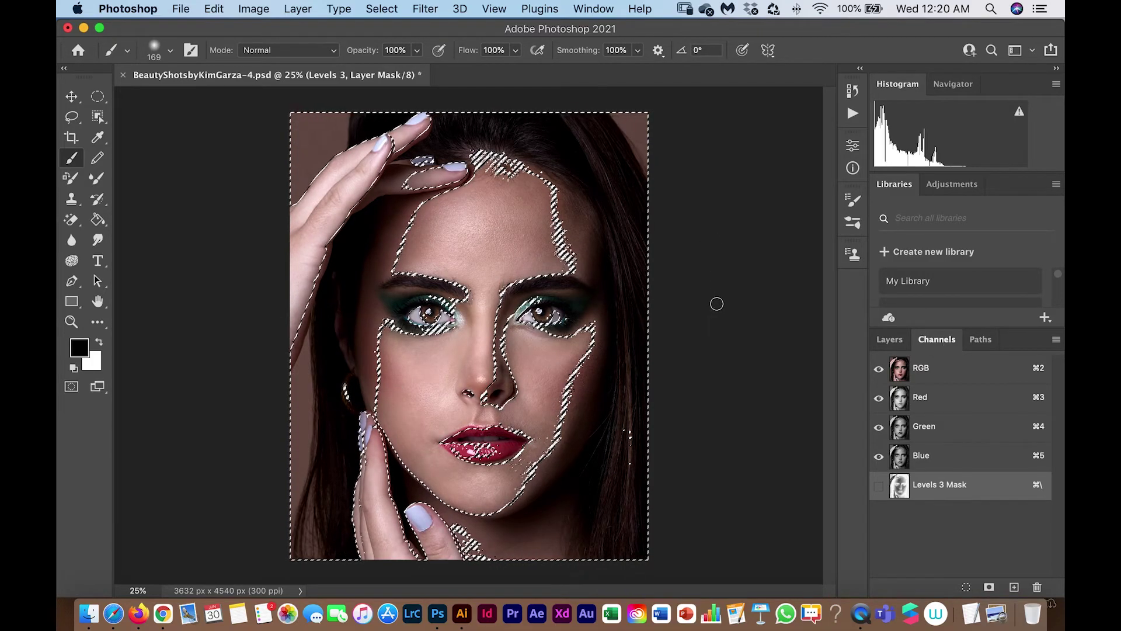
click(889, 339)
Add a fourth Levels adjustment from the deep-shadow selection with a black input of 10 and a midtone input of 1.00
click(975, 586)
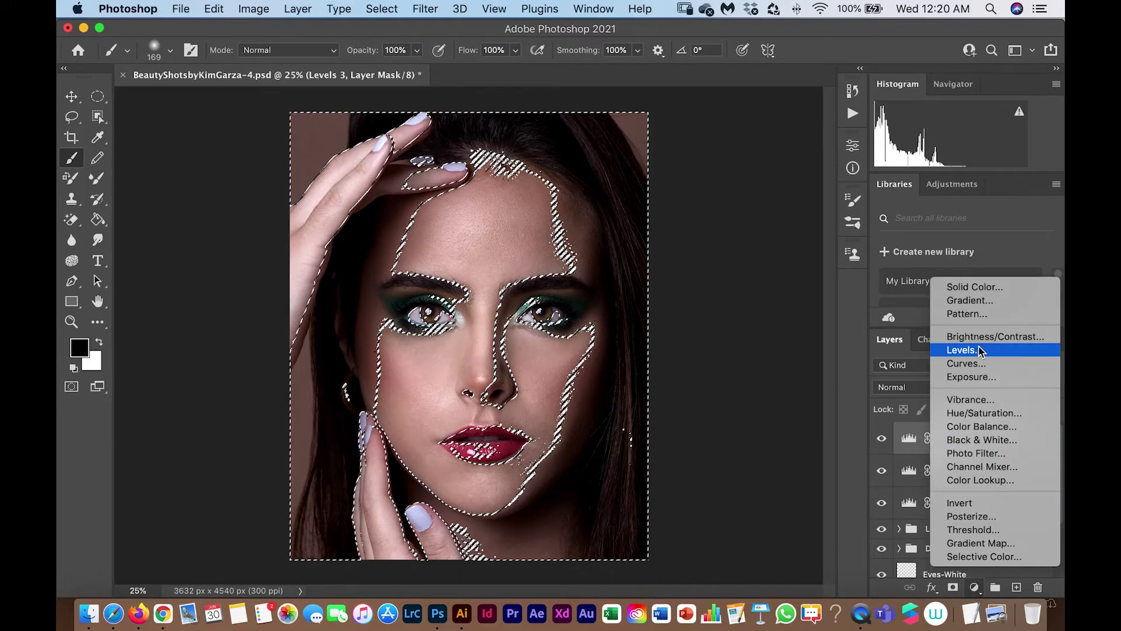
click(972, 349)
drag(697, 307, 759, 313)
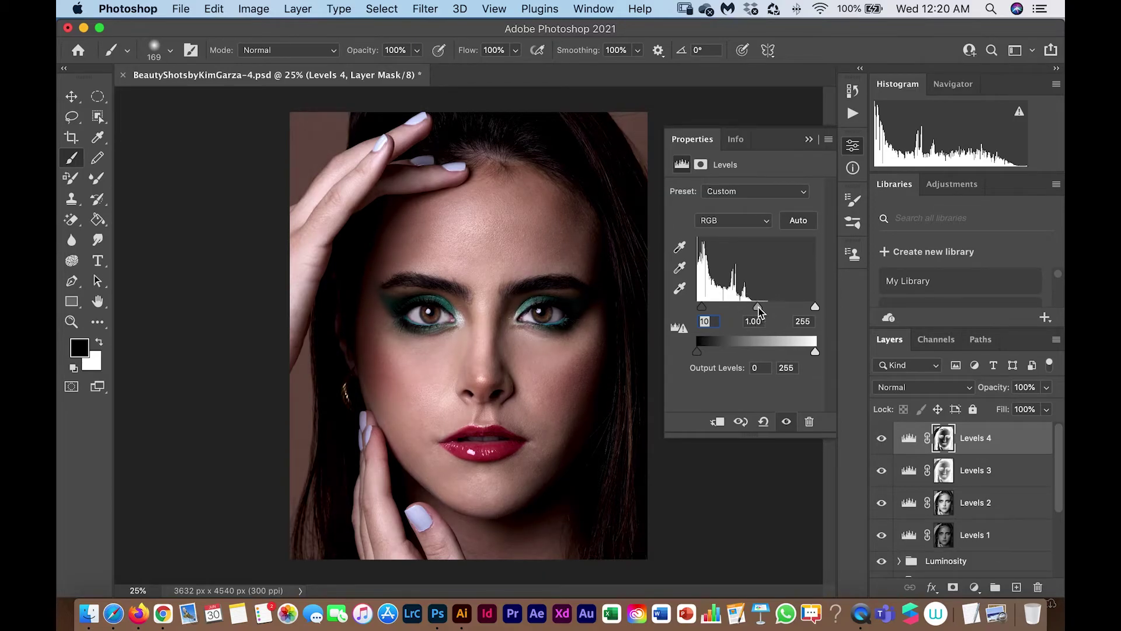
click(808, 139)
Group the four Levels adjustment layers as Masks and lower the group's opacity to 68%
shift+click(985, 542)
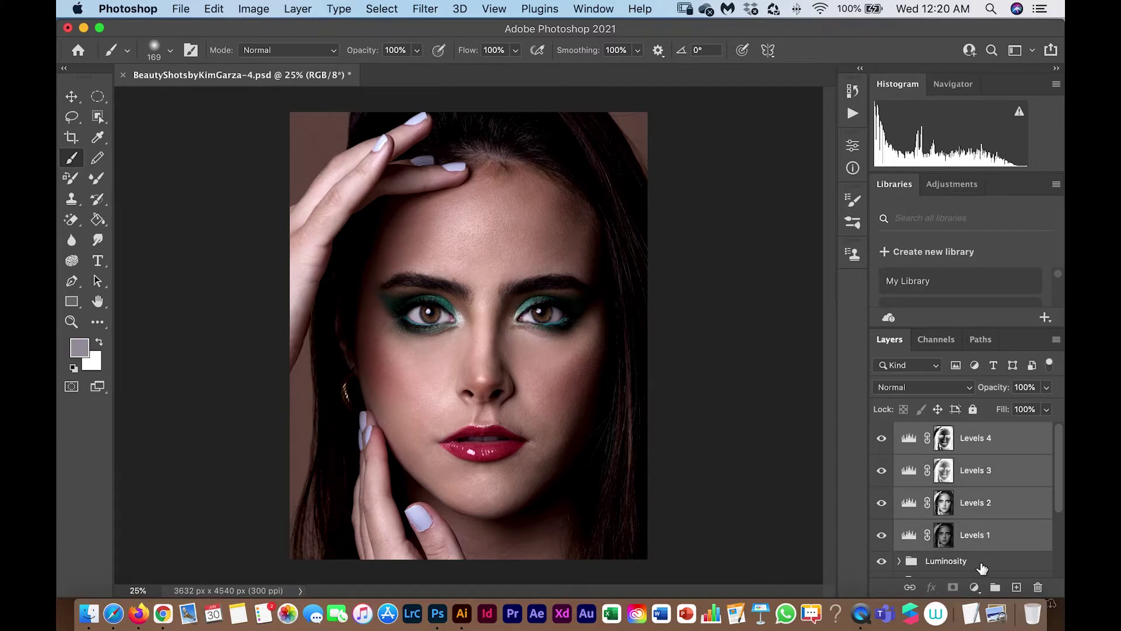
click(974, 587)
click(990, 586)
click(995, 586)
double_click(941, 432)
text(M)
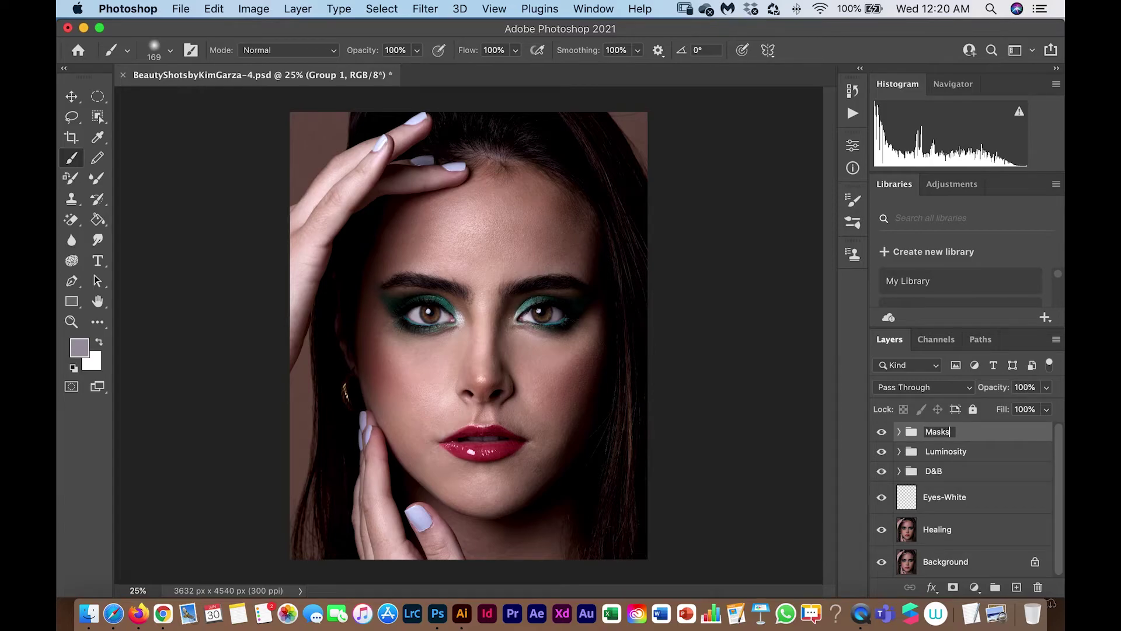
text(asks)
key(Return)
click(1046, 409)
drag(1046, 409, 1022, 409)
In the Masks group, soften the Levels 4 adjustment by lowering its black input to 5 and brightening its midtones
click(905, 431)
click(904, 433)
double_click(921, 458)
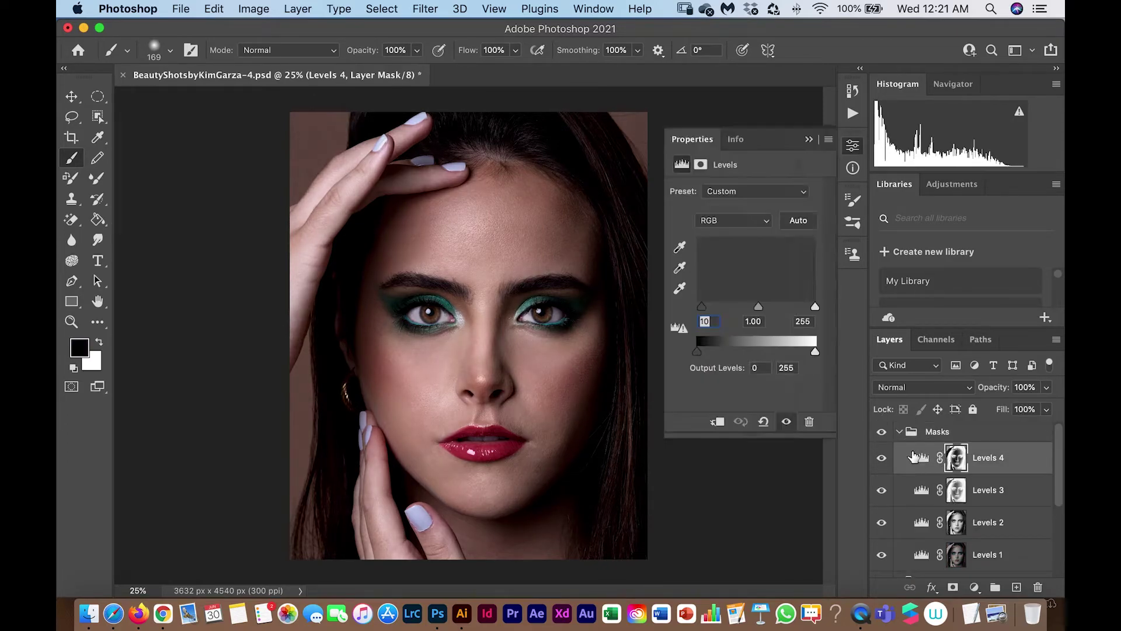
drag(703, 307, 753, 312)
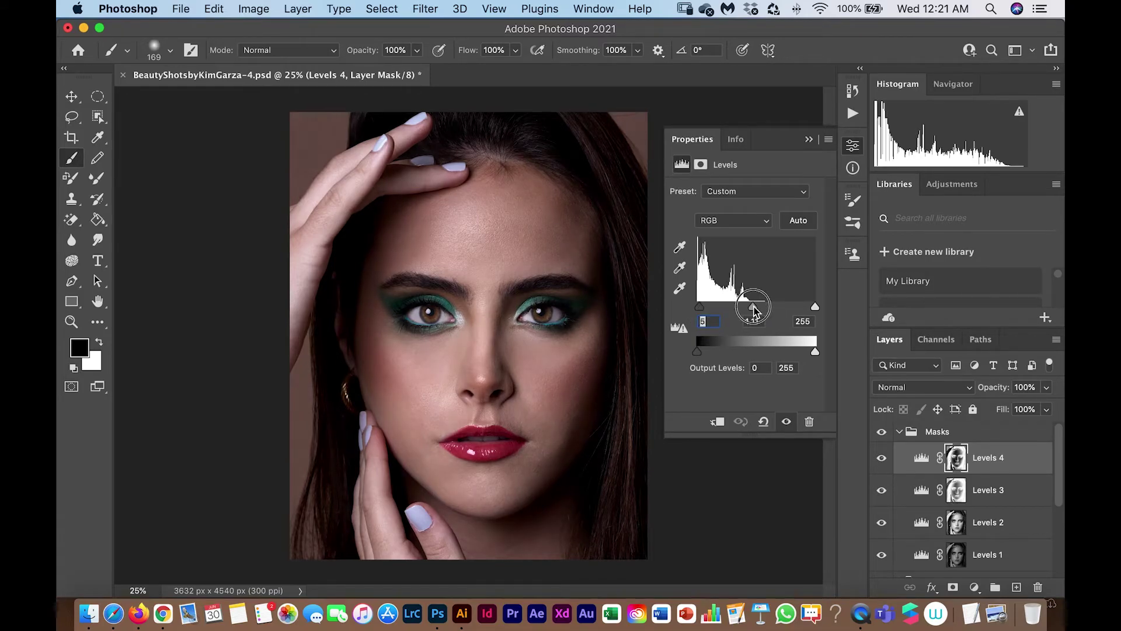
click(812, 142)
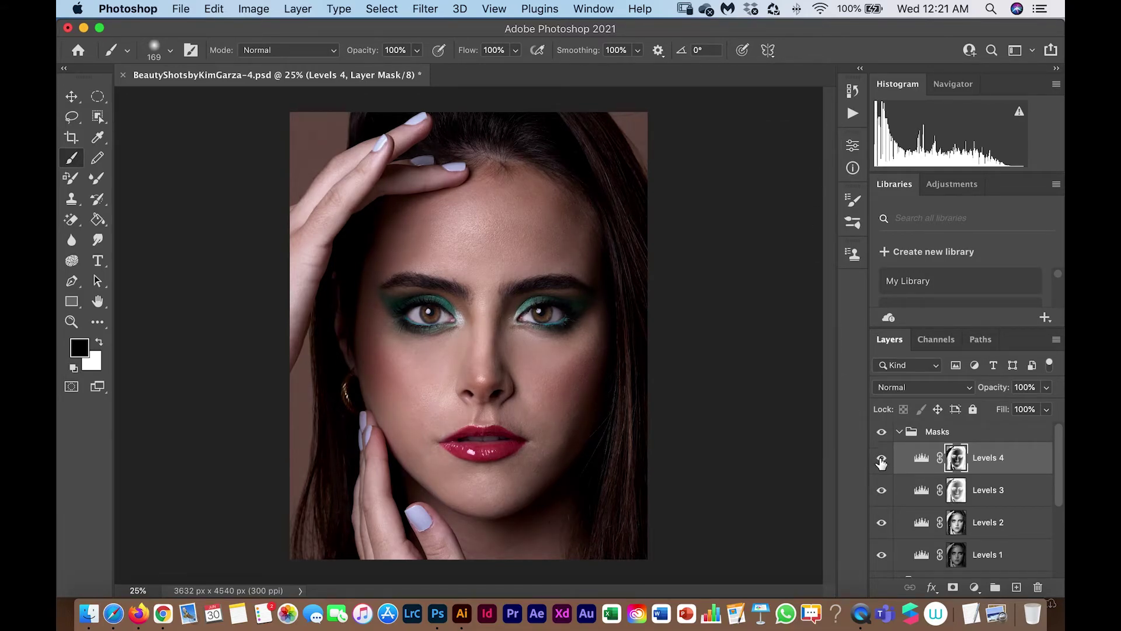
Soften the Levels 3 adjustment by setting its black input to 5 and its midtone input to 1.05
double_click(921, 490)
click(701, 308)
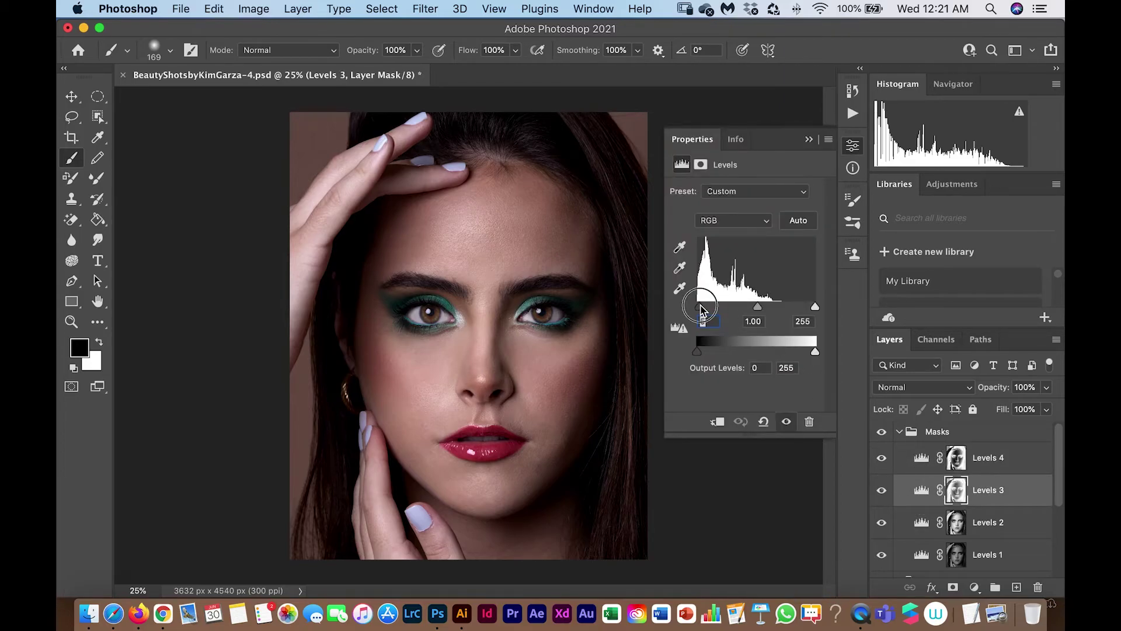
drag(701, 309, 756, 310)
click(754, 310)
click(811, 141)
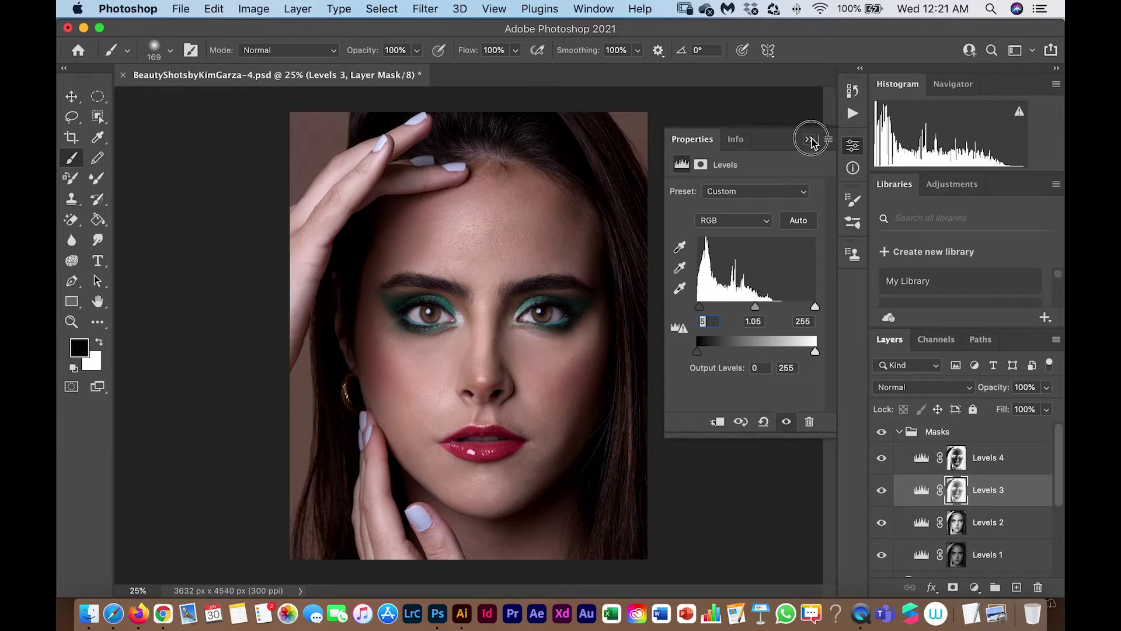
Collapse the Masks group and toggle its visibility to compare the portrait with and without the Levels adjustments
click(900, 432)
click(882, 432)
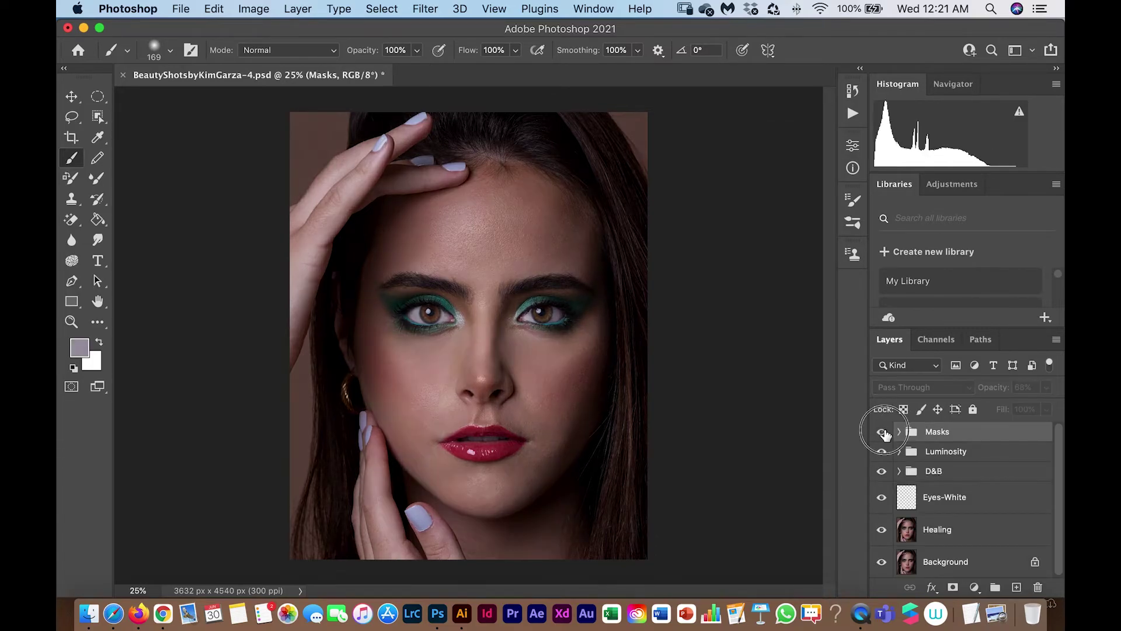
click(881, 432)
click(881, 432)
click(881, 432)
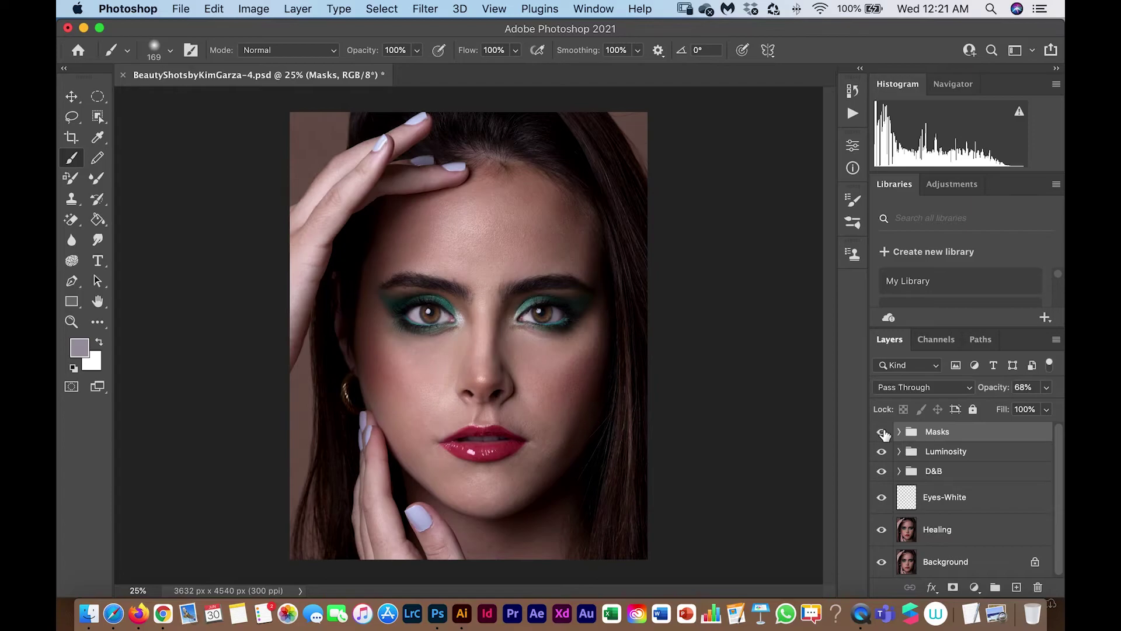
click(882, 432)
click(882, 432)
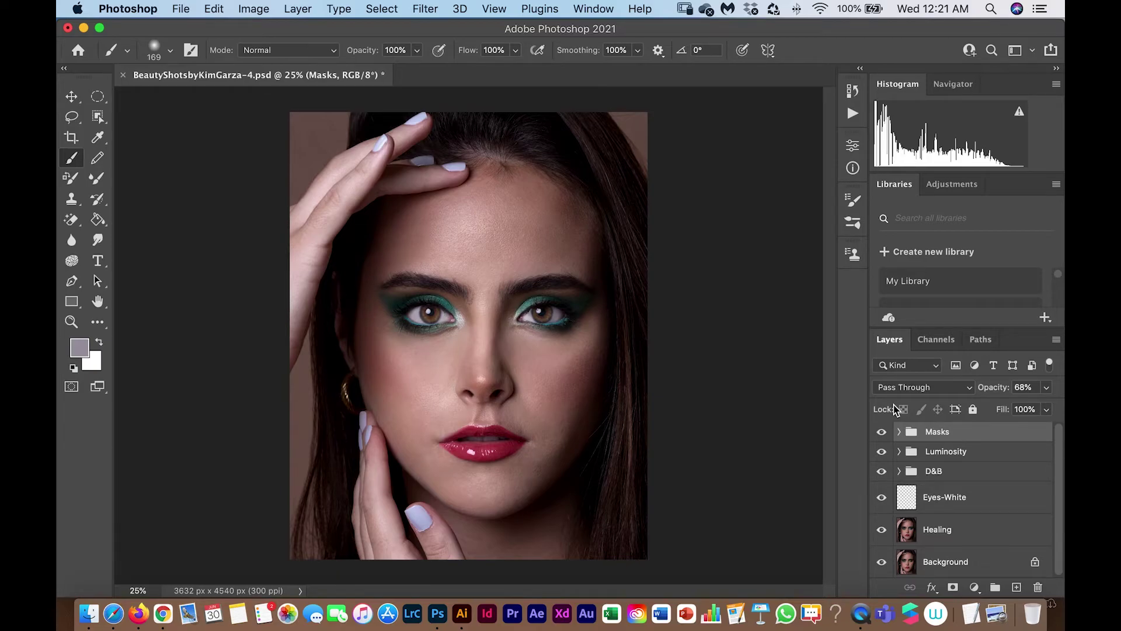
Toggle the visibility of the Masks and Luminosity groups to compare their effect on the portrait
click(881, 433)
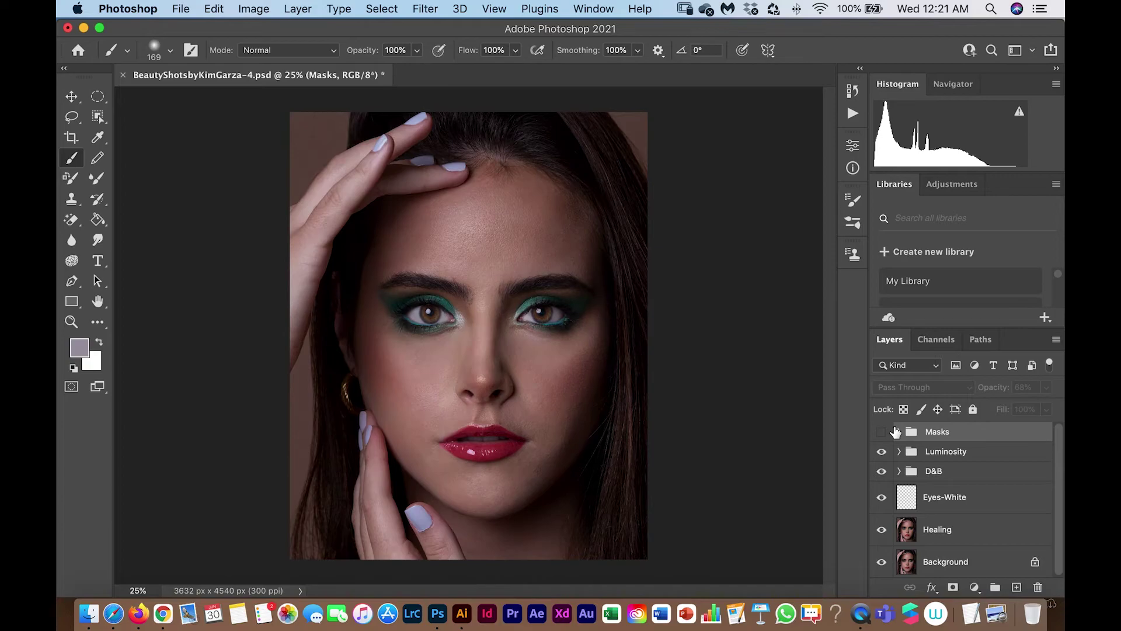
click(881, 452)
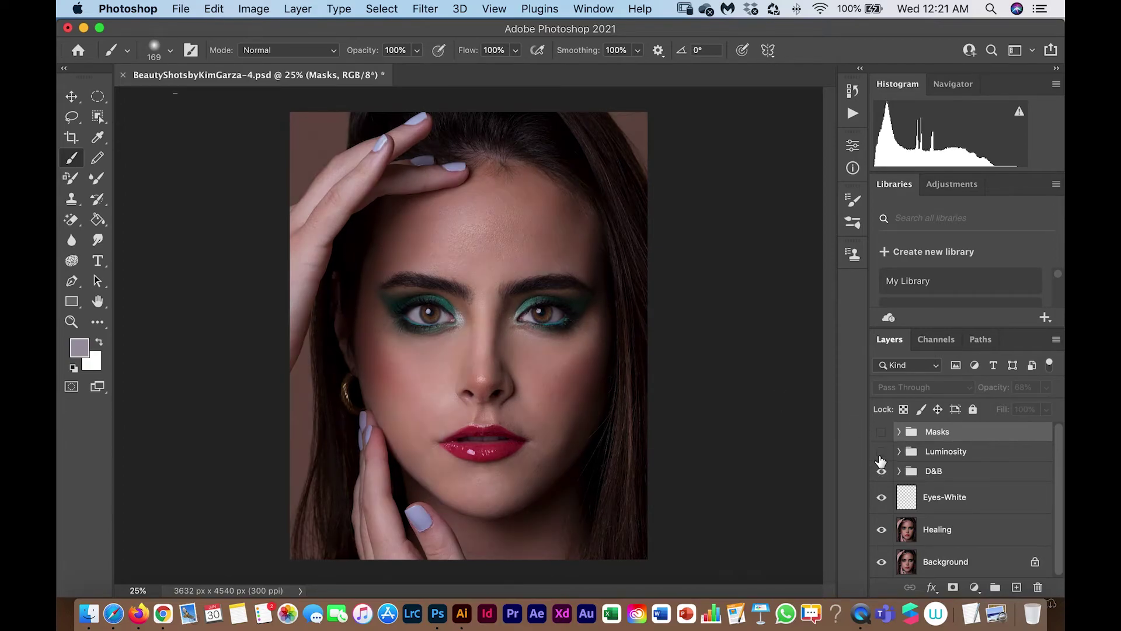
click(881, 452)
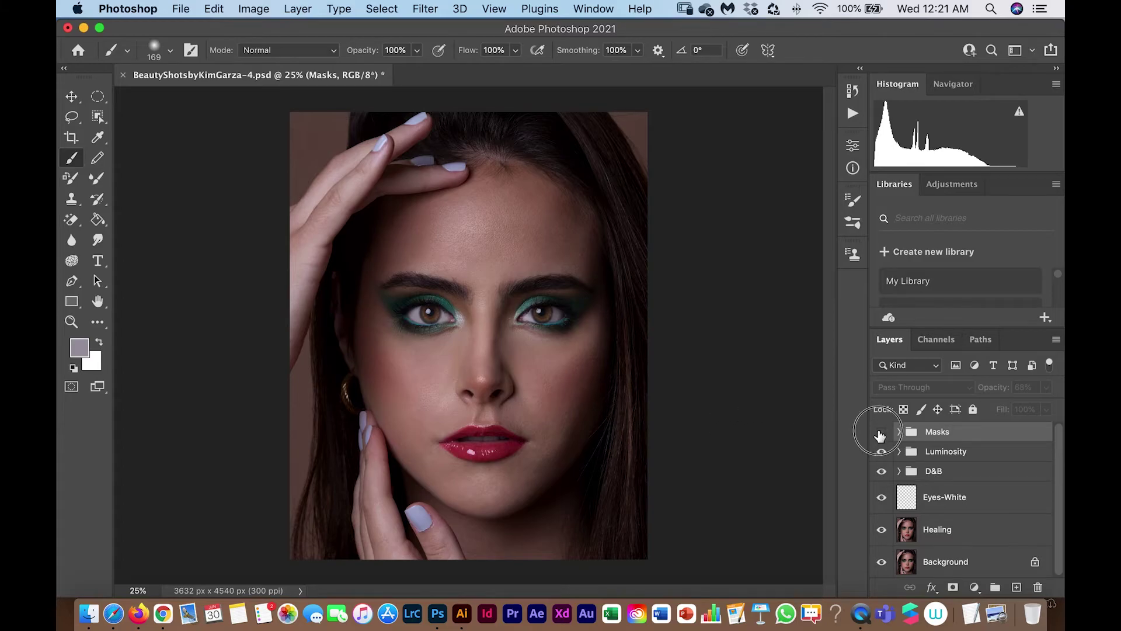
click(881, 432)
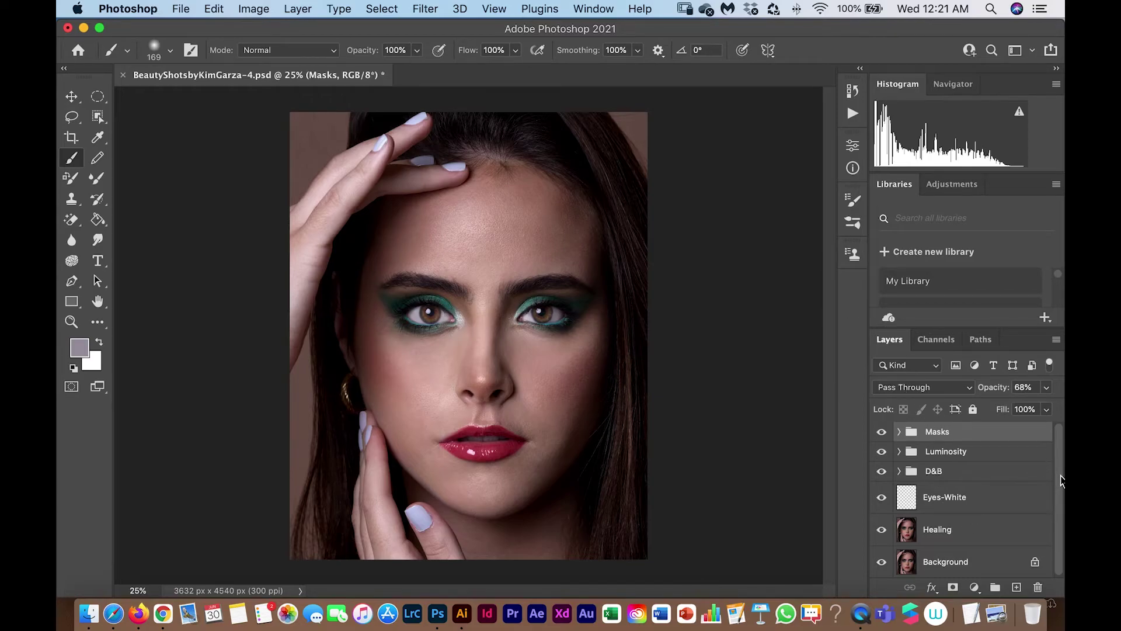
Duplicate the Healing layer and name the copy High-Pass
click(995, 535)
key(super+j)
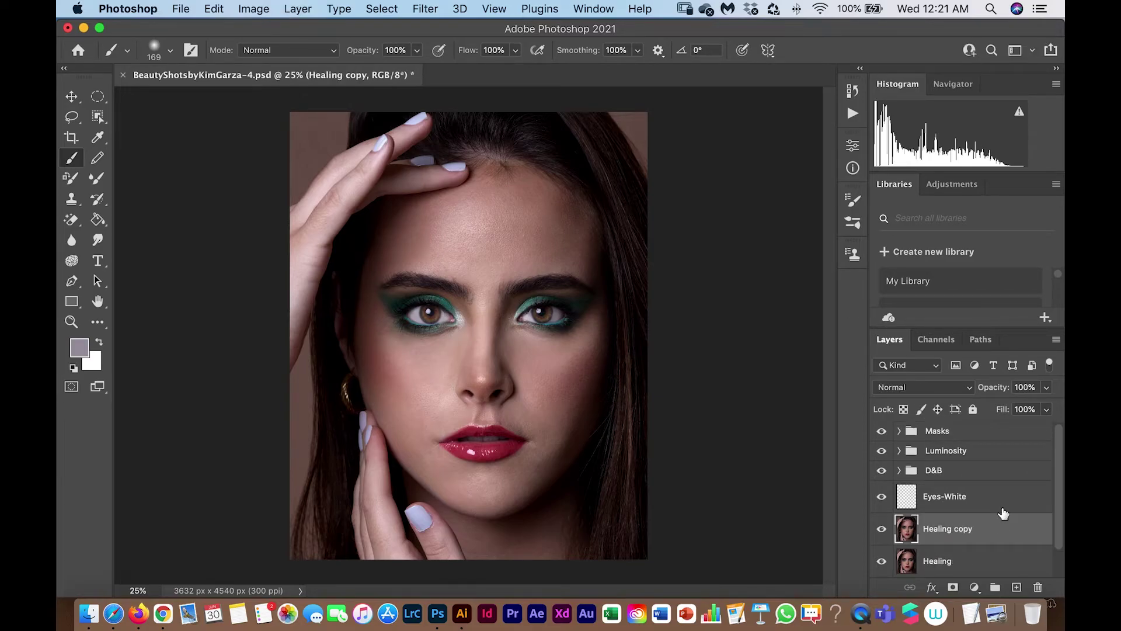
text(High-Pass)
key(Return)
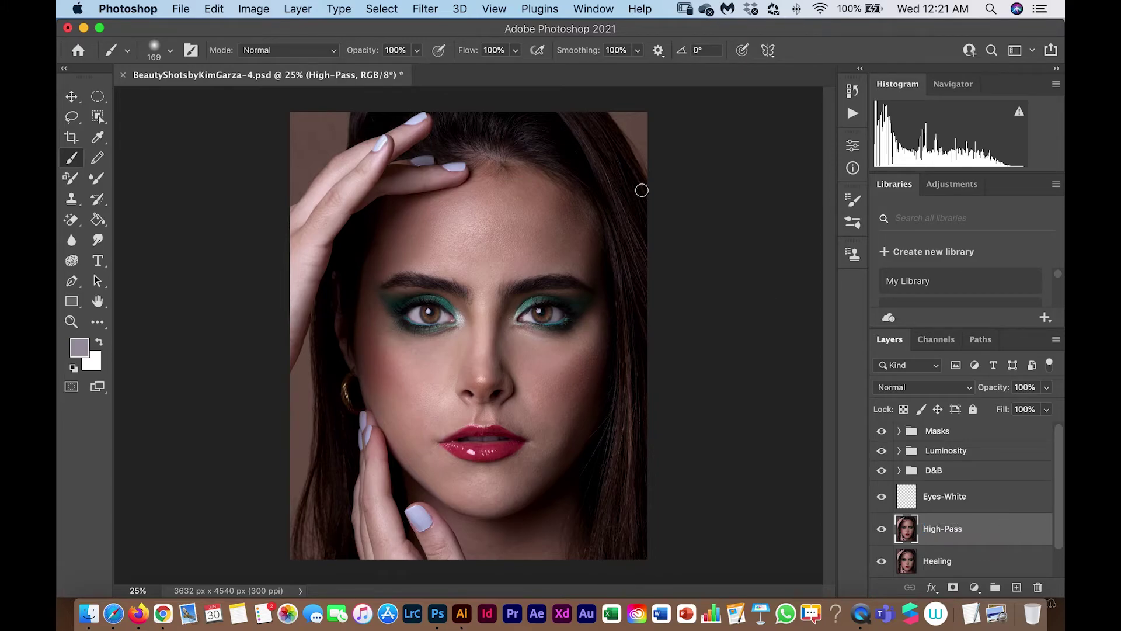
Apply the High Pass filter to the High-Pass layer with a radius of 8.0 pixels
click(415, 8)
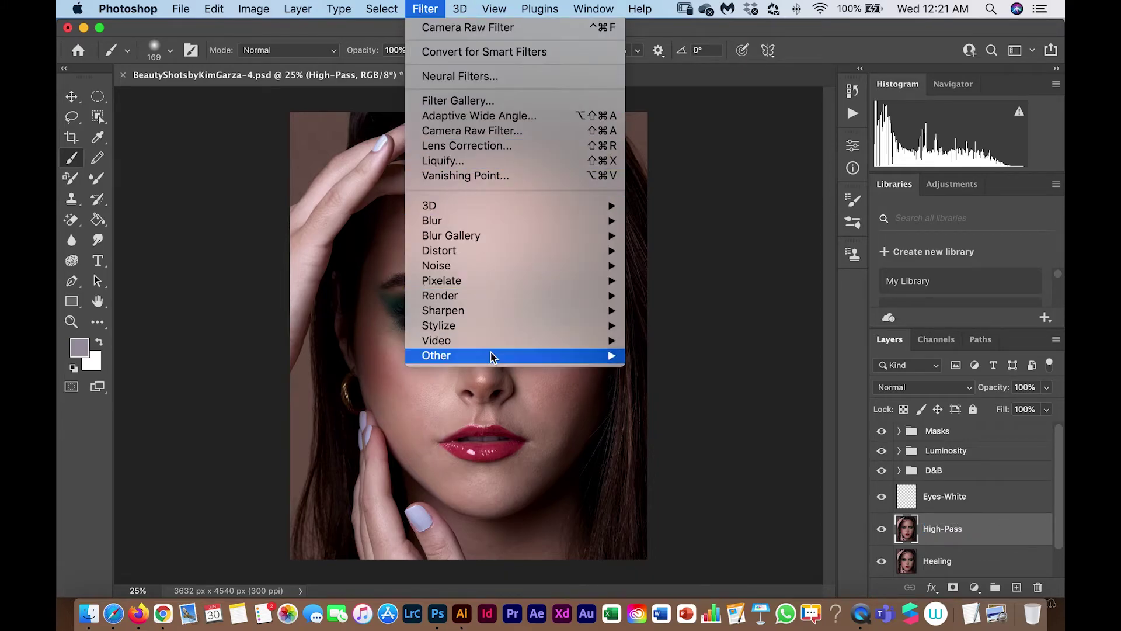
mouse_move(491, 356)
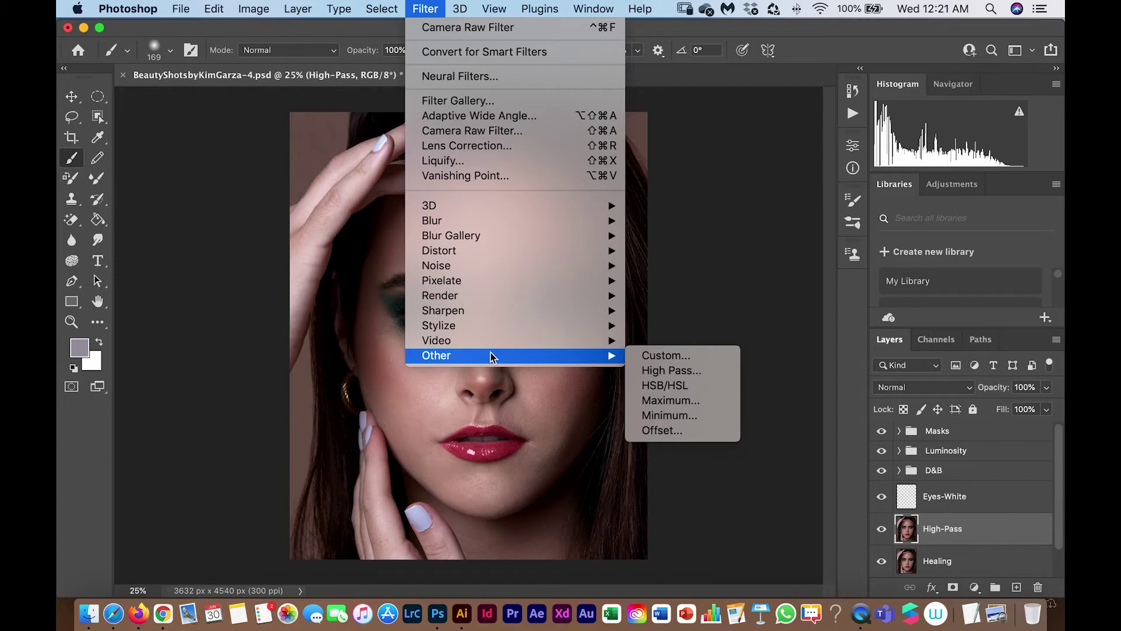
click(657, 372)
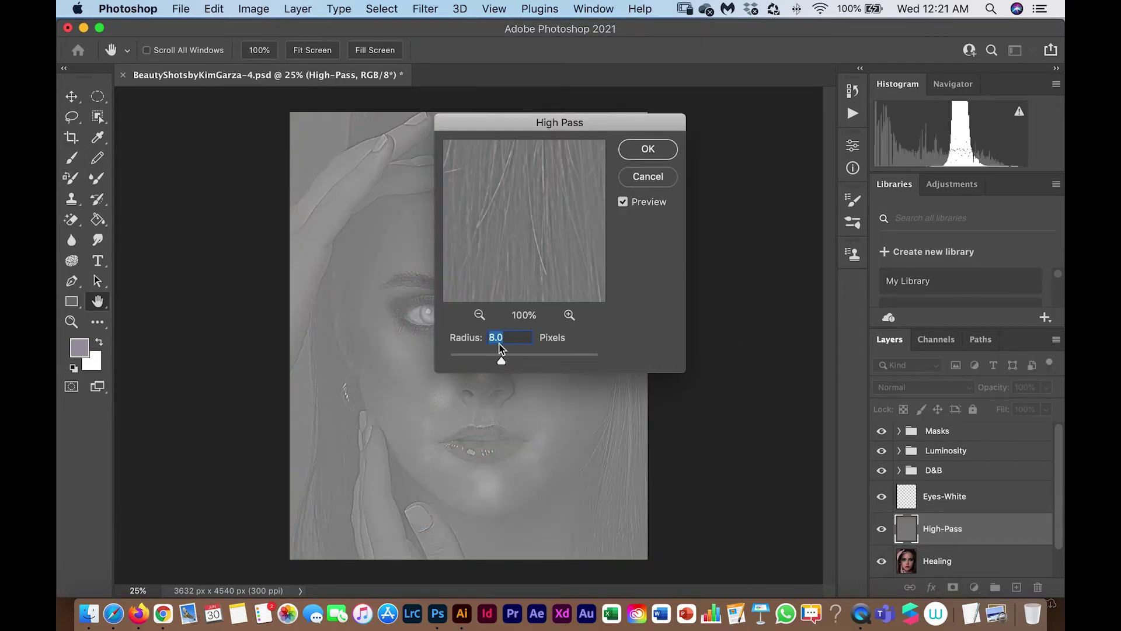
click(658, 155)
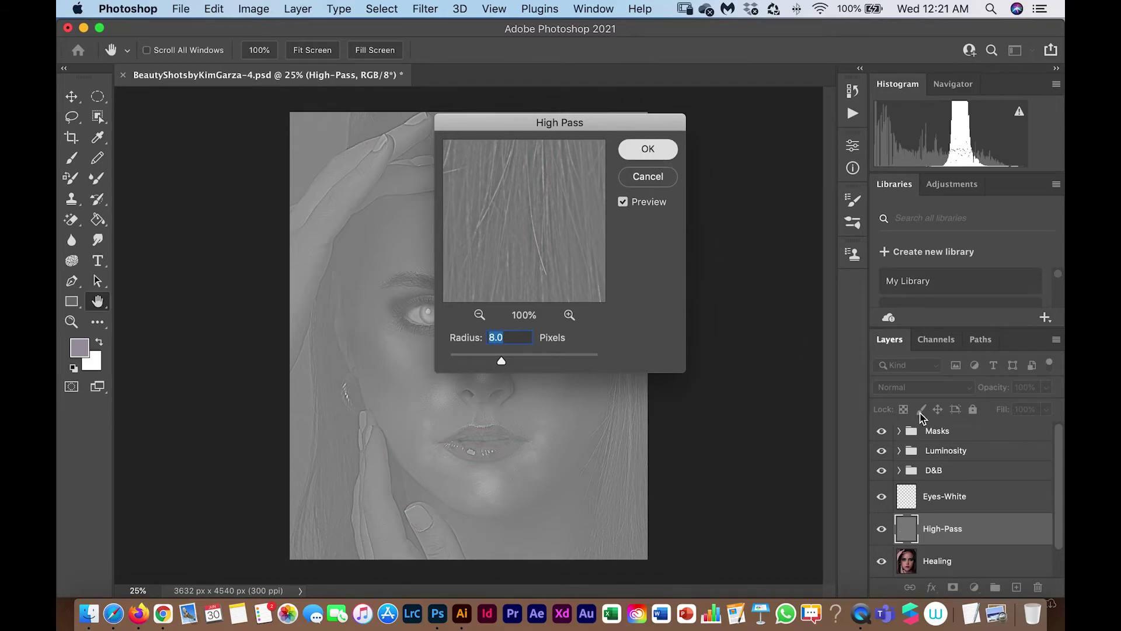
Set the High-Pass layer's blend mode to Overlay and lower its opacity to 20%
click(923, 387)
click(908, 559)
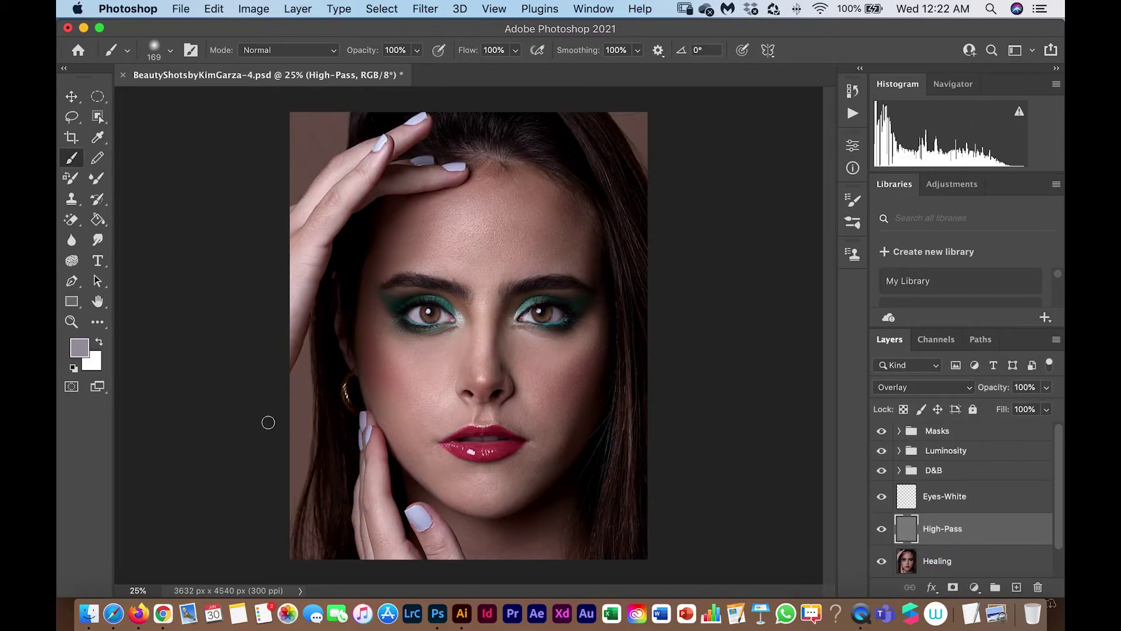
click(1046, 387)
drag(1049, 405, 990, 410)
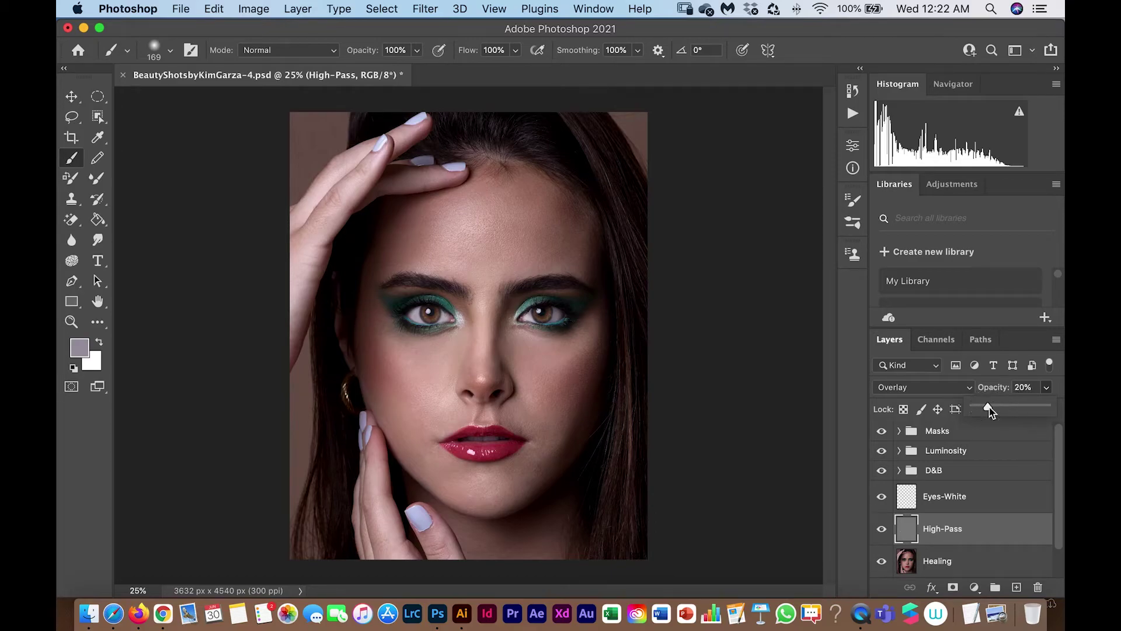
Toggle the High-Pass layer's visibility to compare the sharpening, and briefly look into the D&B group
click(881, 532)
click(881, 534)
click(883, 529)
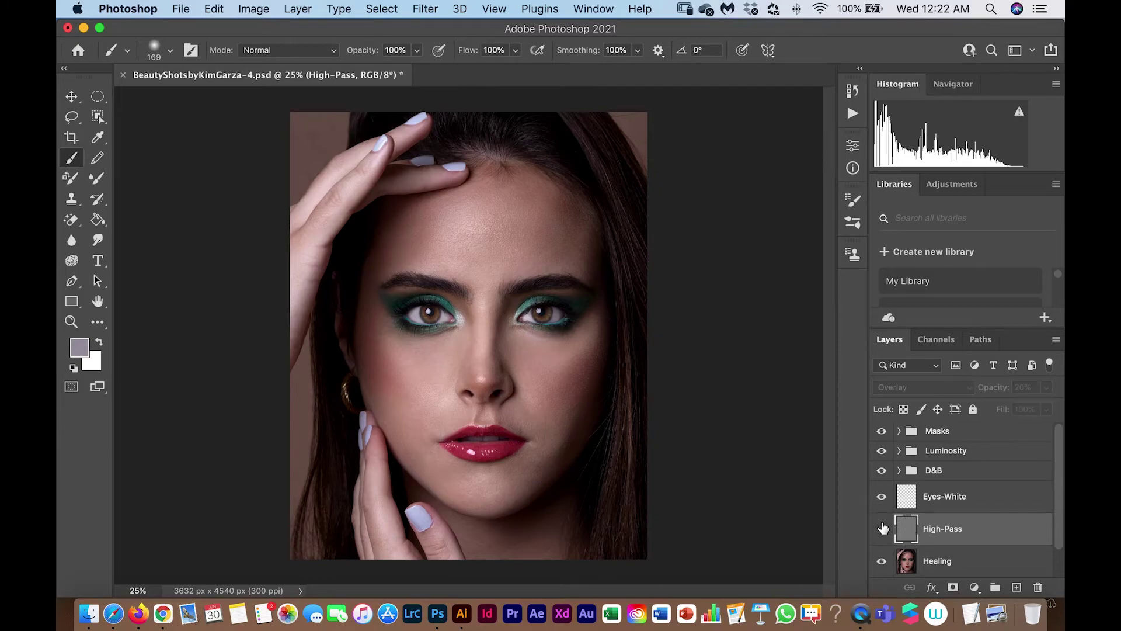
click(882, 528)
click(899, 471)
click(899, 472)
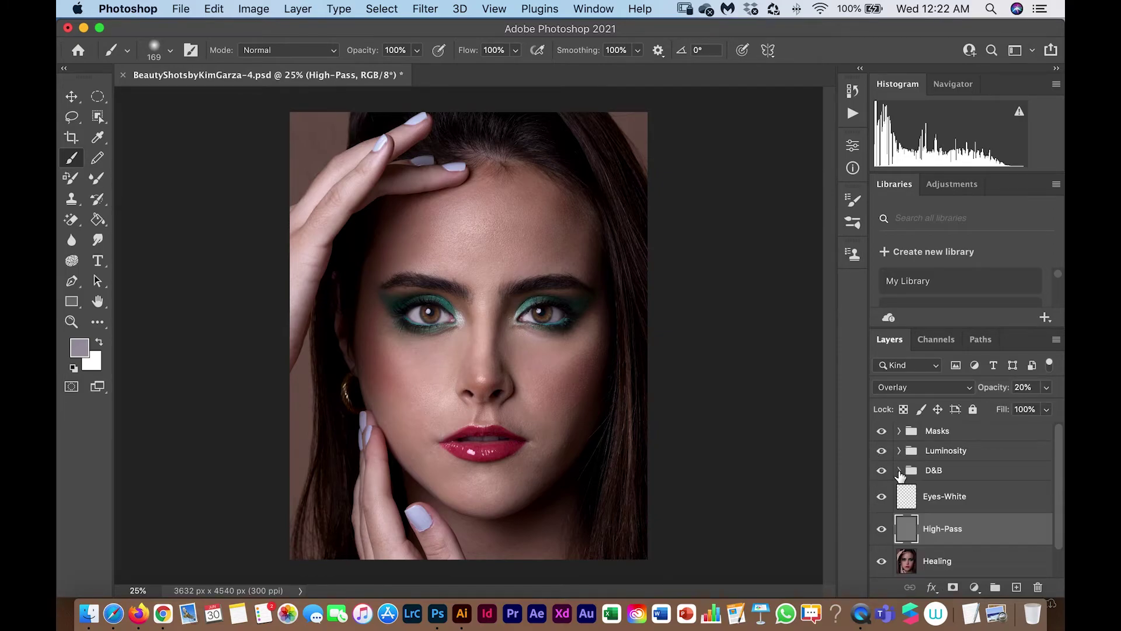
click(949, 432)
shift+click(948, 530)
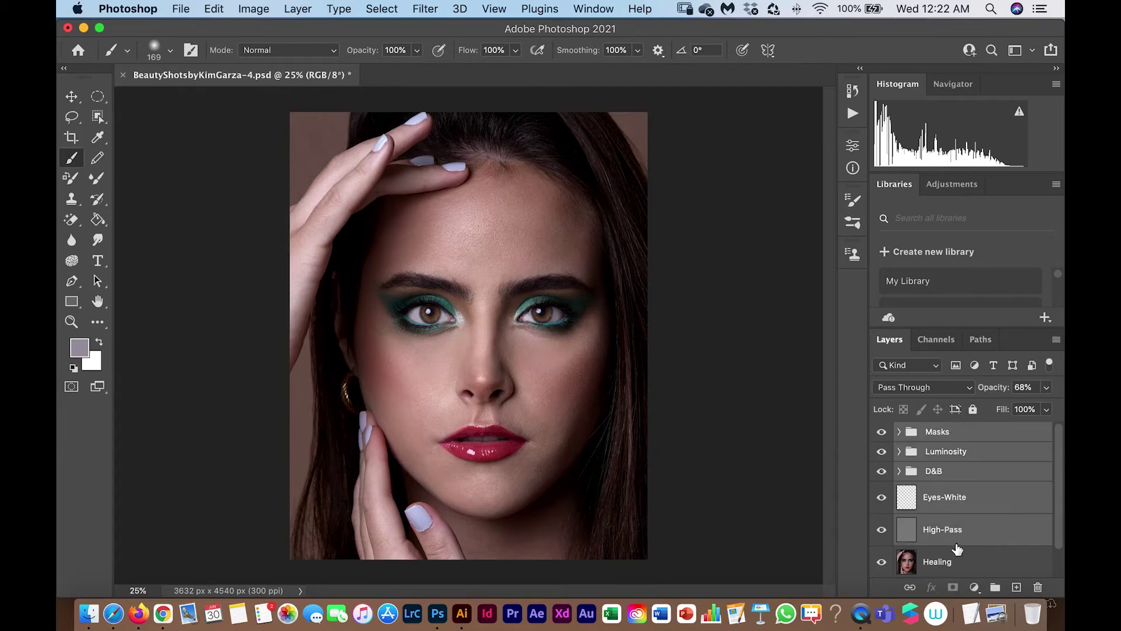
click(994, 587)
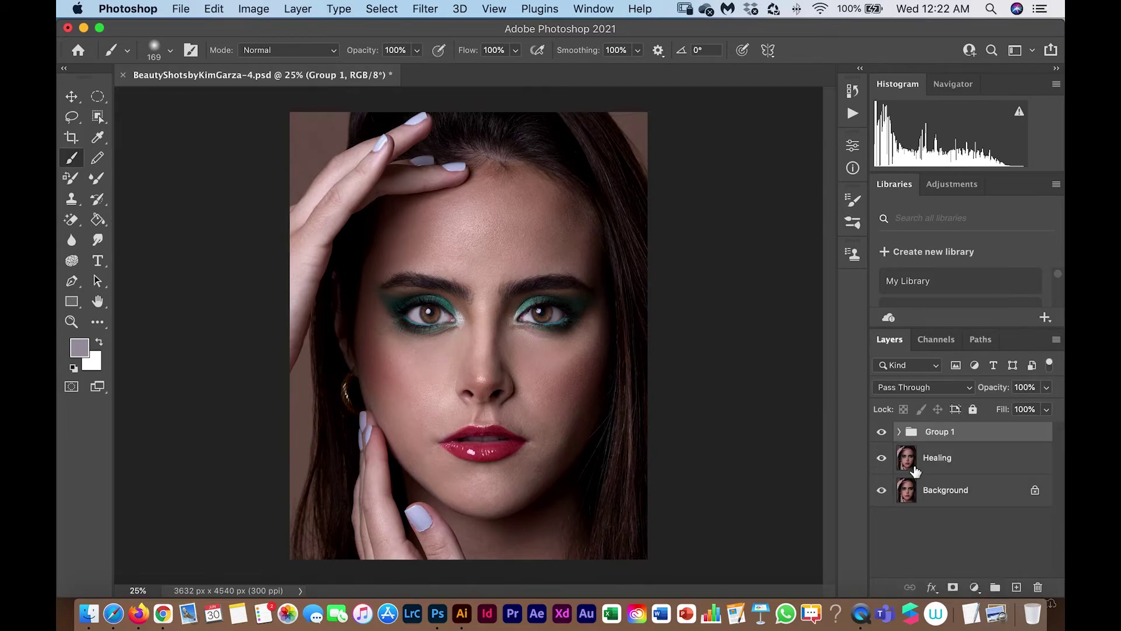
key(super+z)
Group everything from the Masks group down to the Healing layer and name the new group Retouching
click(940, 434)
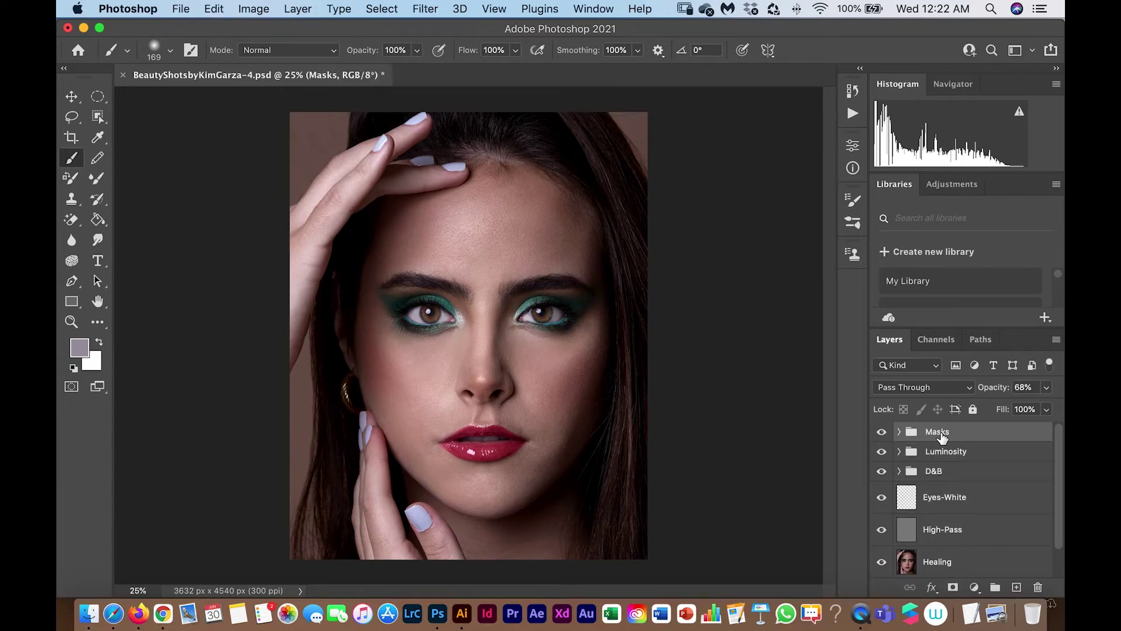
scroll(940, 434, down, 2)
shift+click(959, 531)
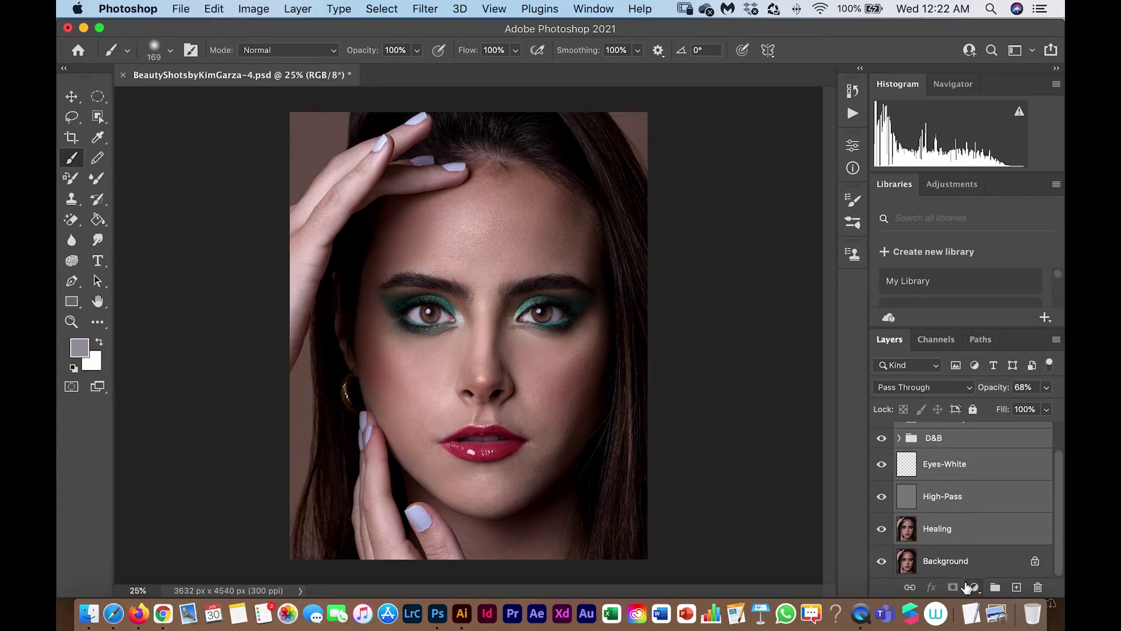
click(993, 590)
double_click(933, 432)
text(Retouching)
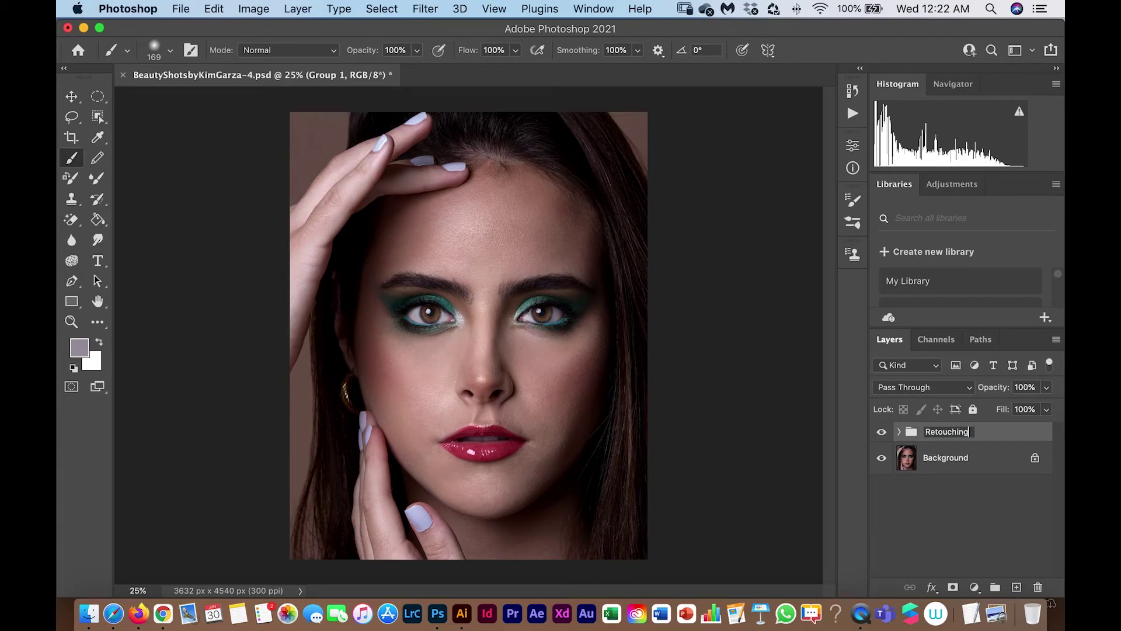
key(Return)
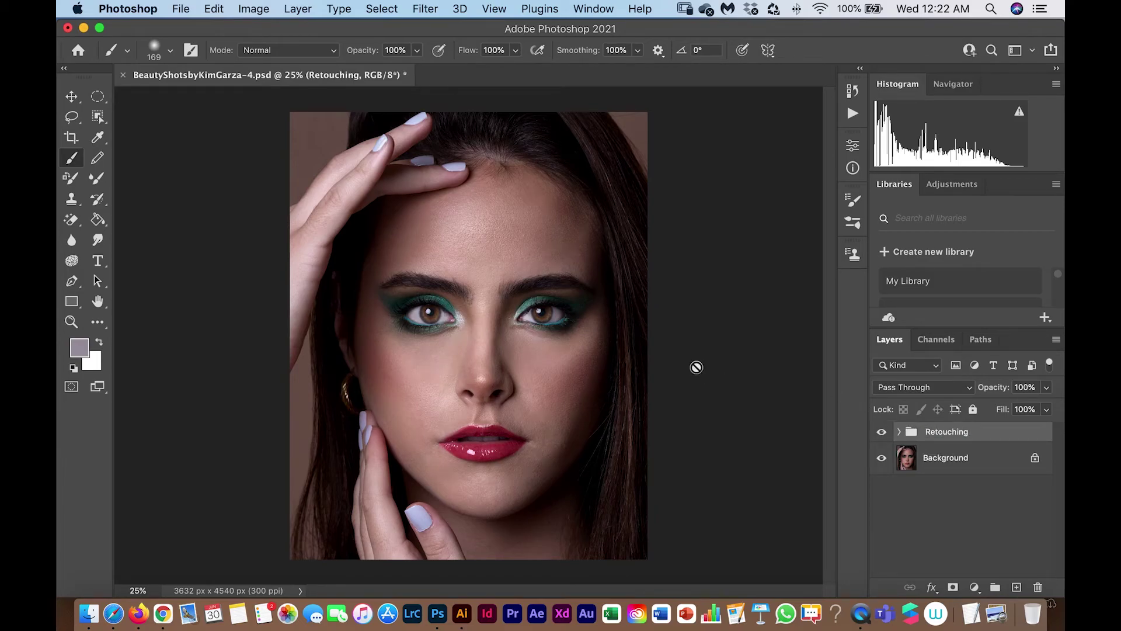
Toggle the Retouching group's visibility to compare before and after, and expand it to review its contents
click(882, 433)
click(882, 432)
click(882, 432)
click(882, 432)
click(899, 431)
scroll(962, 511, down, 2)
scroll(961, 511, up, 2)
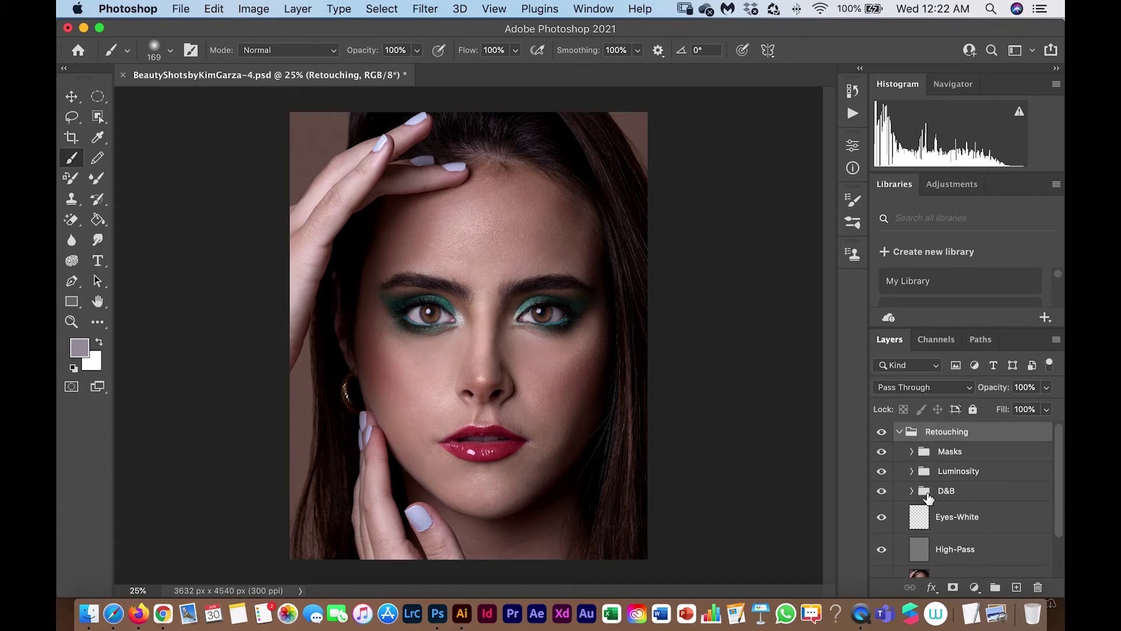
scroll(970, 512, down, 2)
scroll(973, 512, up, 2)
Add a layer mask to the Luminosity group and paint black on it over both eyes and the lips
click(965, 471)
click(912, 472)
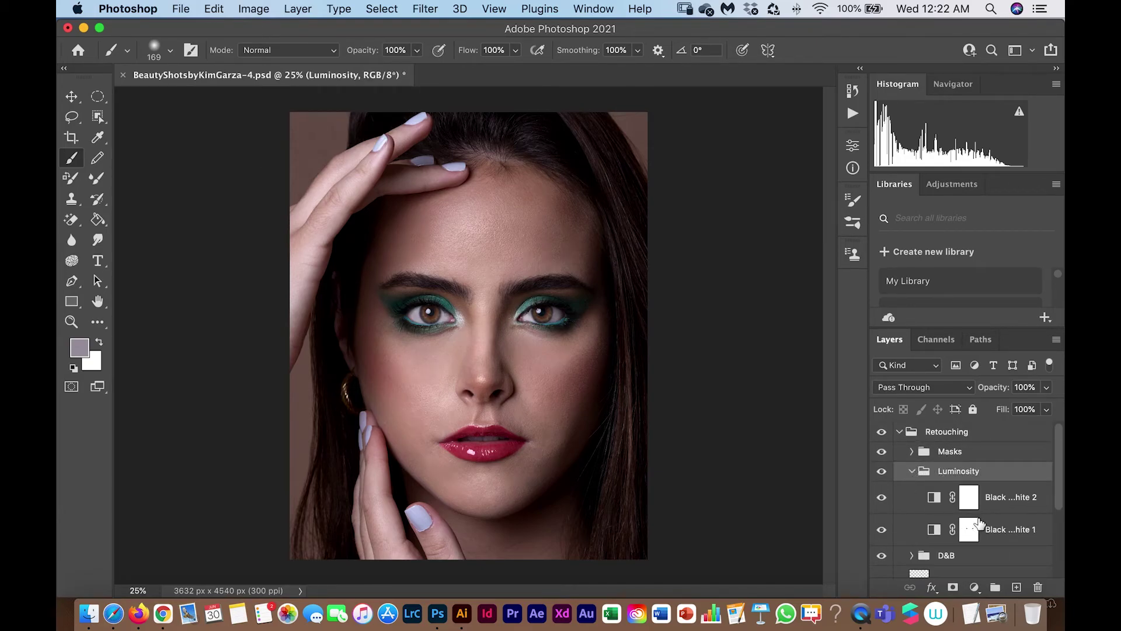
click(912, 471)
click(952, 587)
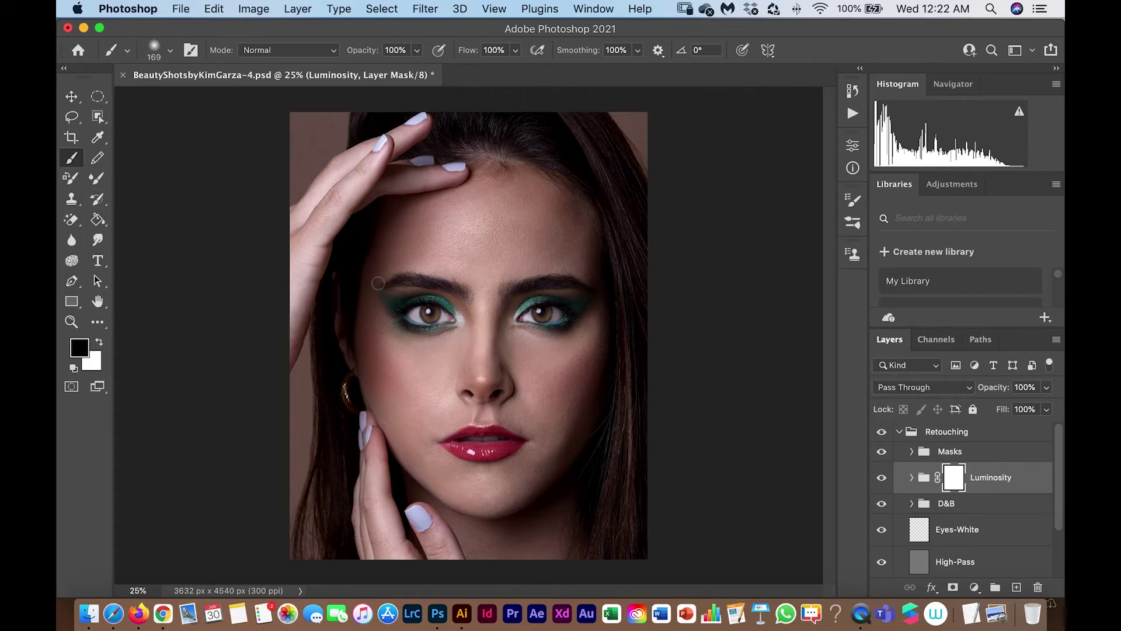
mouse_move(386, 297)
mouse_down()
mouse_move(413, 328)
mouse_move(434, 327)
mouse_up()
mouse_move(557, 330)
mouse_down()
mouse_move(585, 298)
mouse_move(532, 299)
mouse_up()
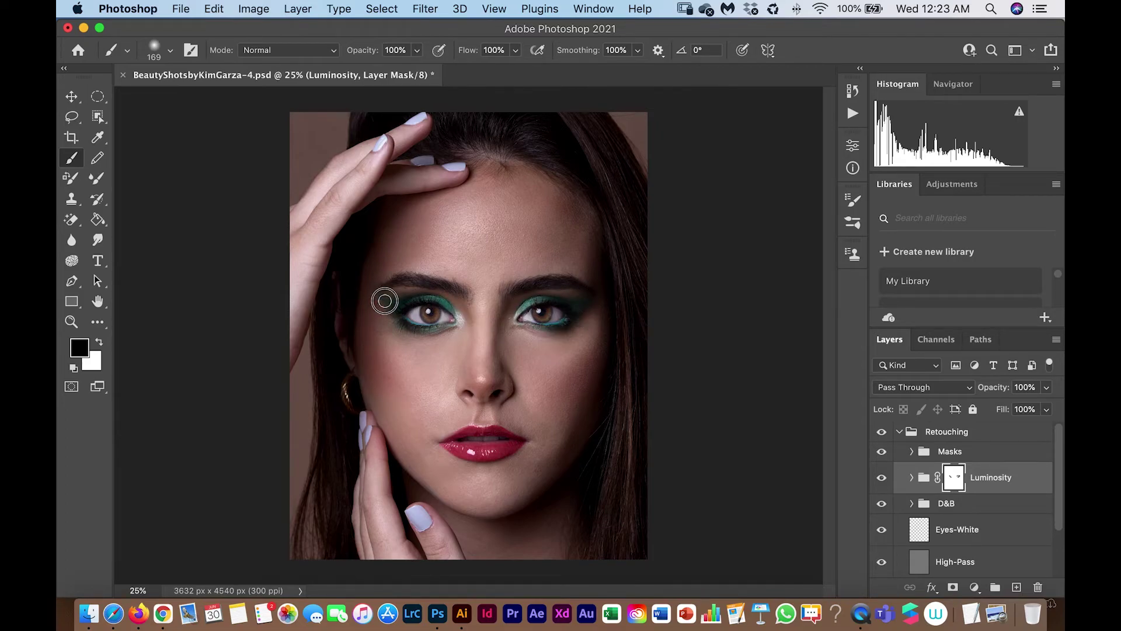
mouse_move(457, 446)
mouse_down()
mouse_move(480, 454)
mouse_move(514, 441)
mouse_move(485, 429)
mouse_move(463, 429)
mouse_move(502, 453)
mouse_up()
drag(429, 314, 437, 309)
Toggle the Luminosity, Masks and Retouching groups to compare the portrait before and after, and collapse the Retouching group
click(882, 478)
click(881, 478)
click(881, 451)
click(882, 451)
click(881, 432)
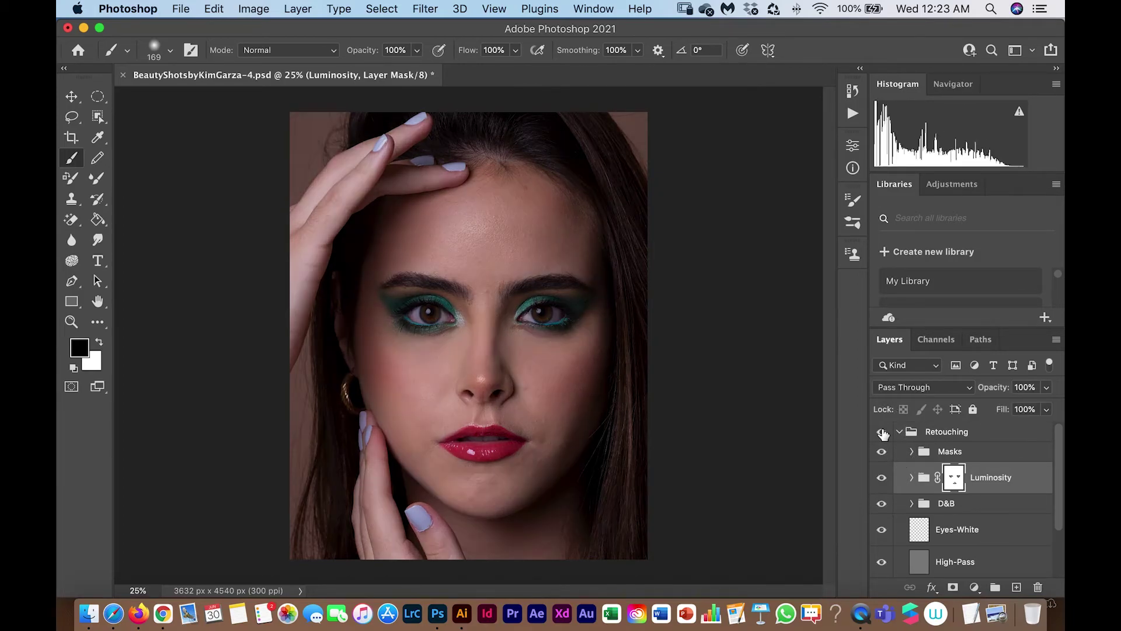
click(881, 432)
click(899, 431)
click(881, 432)
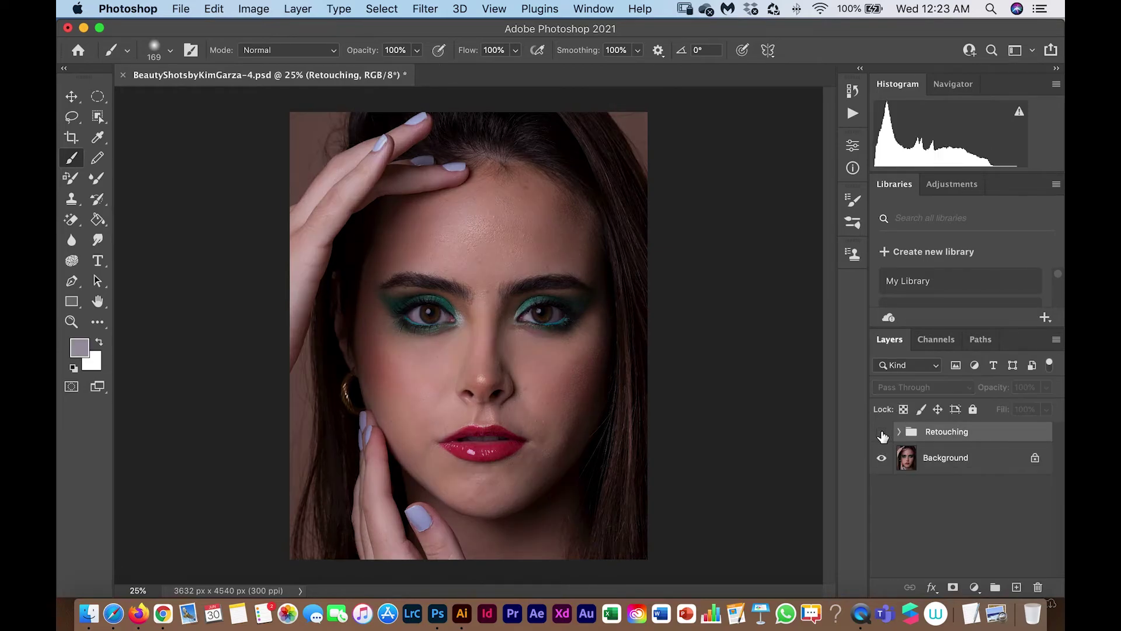
click(882, 432)
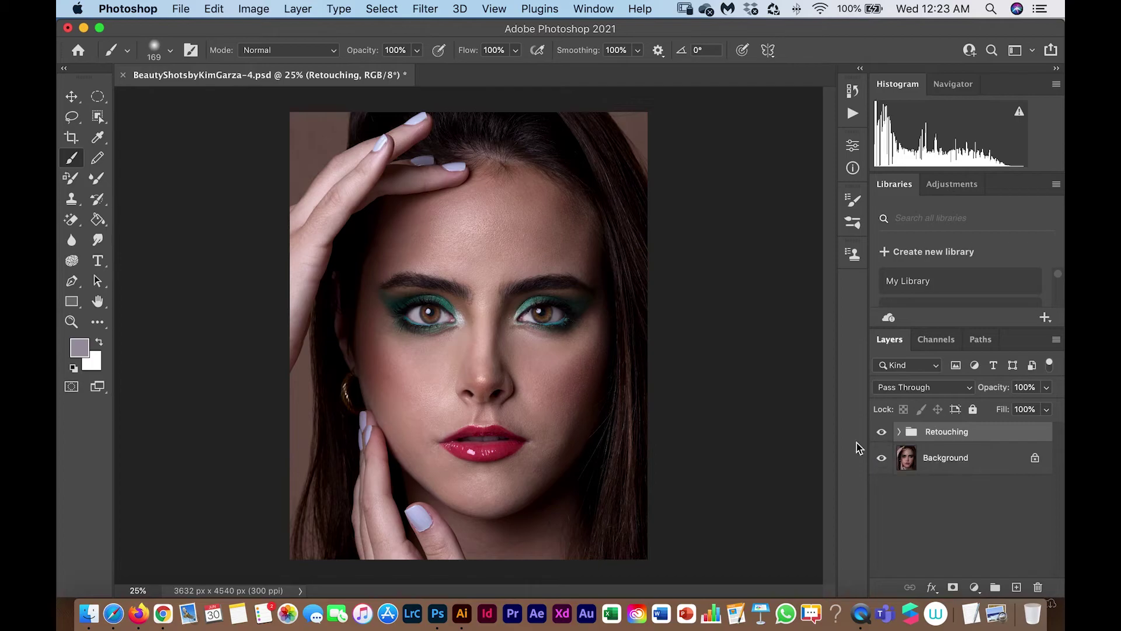
Start saving a copy of the portrait on the computer, changing the number at the end of its file name to 4.1
click(181, 9)
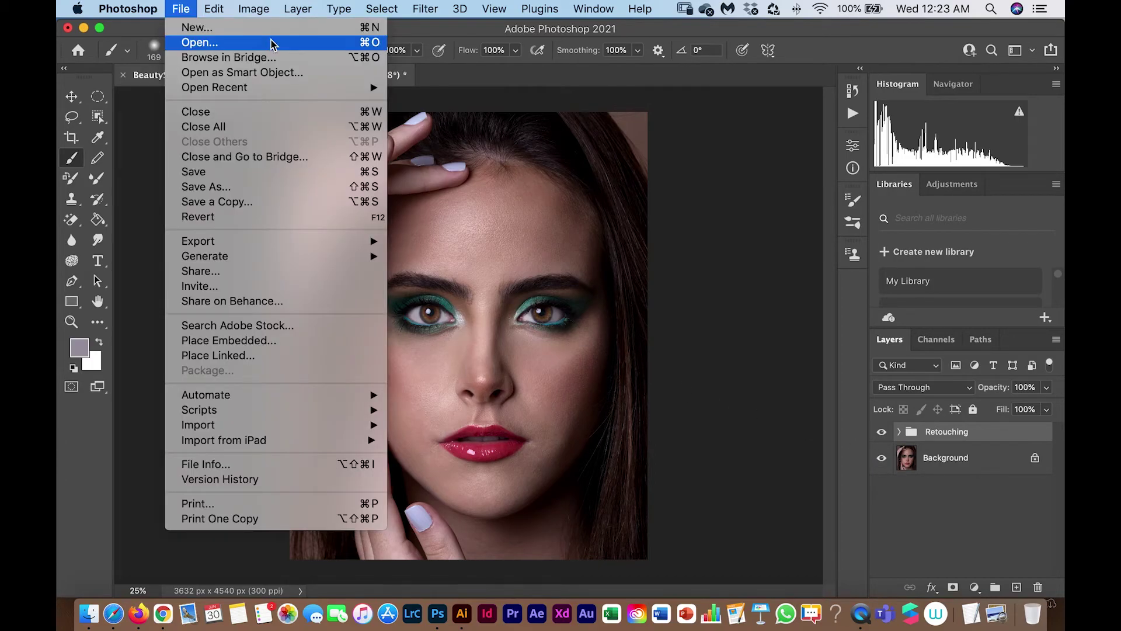
click(250, 187)
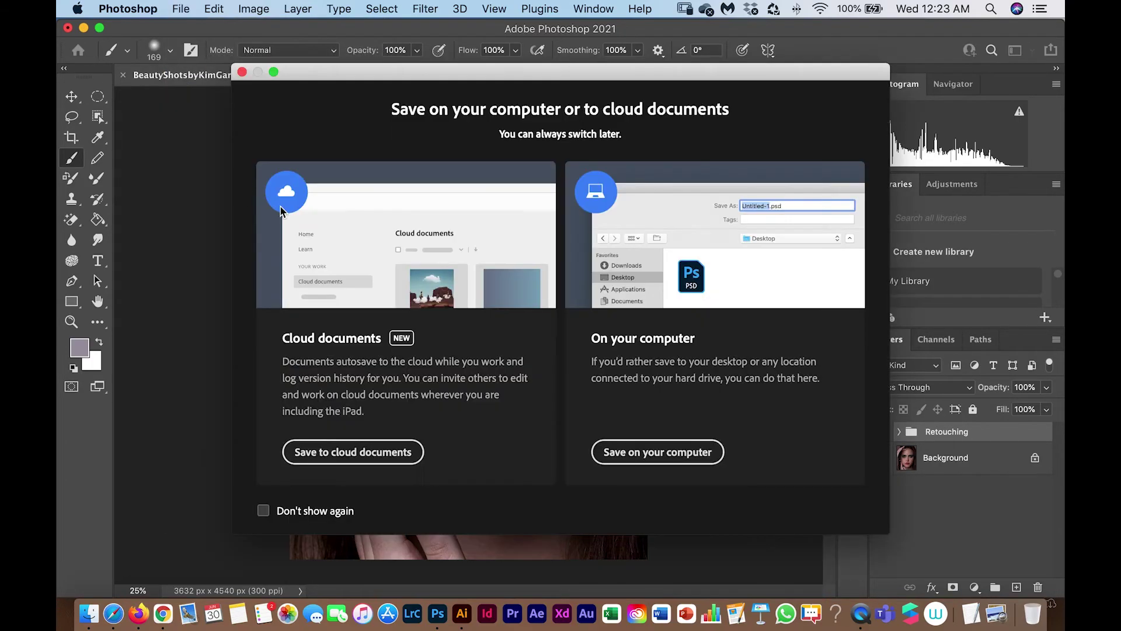
click(614, 446)
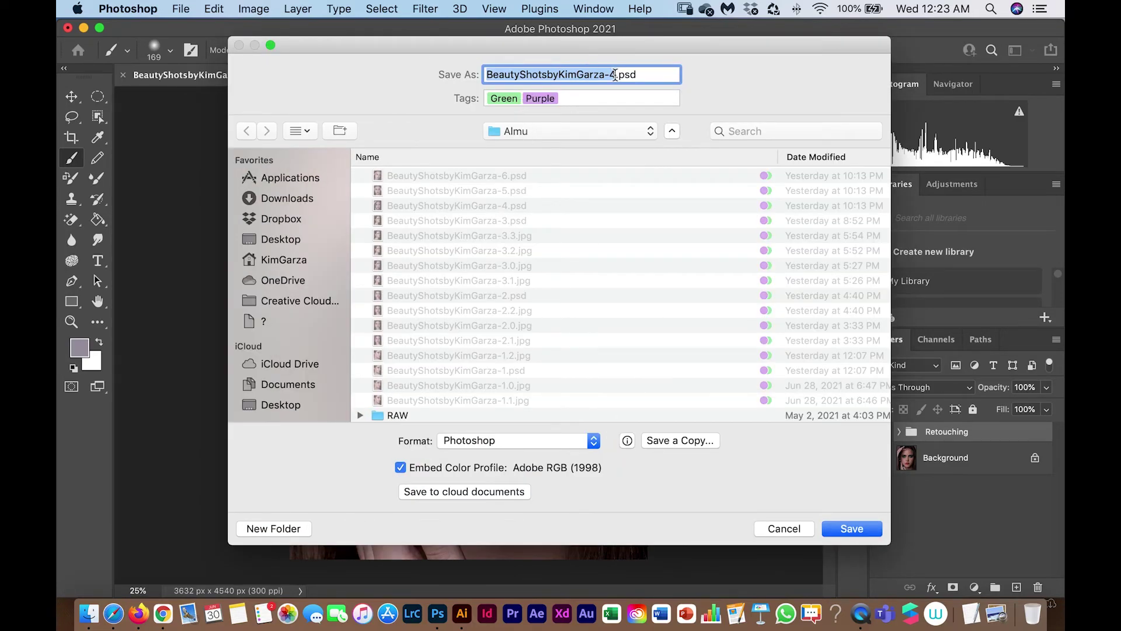
click(615, 75)
text(.1)
click(657, 442)
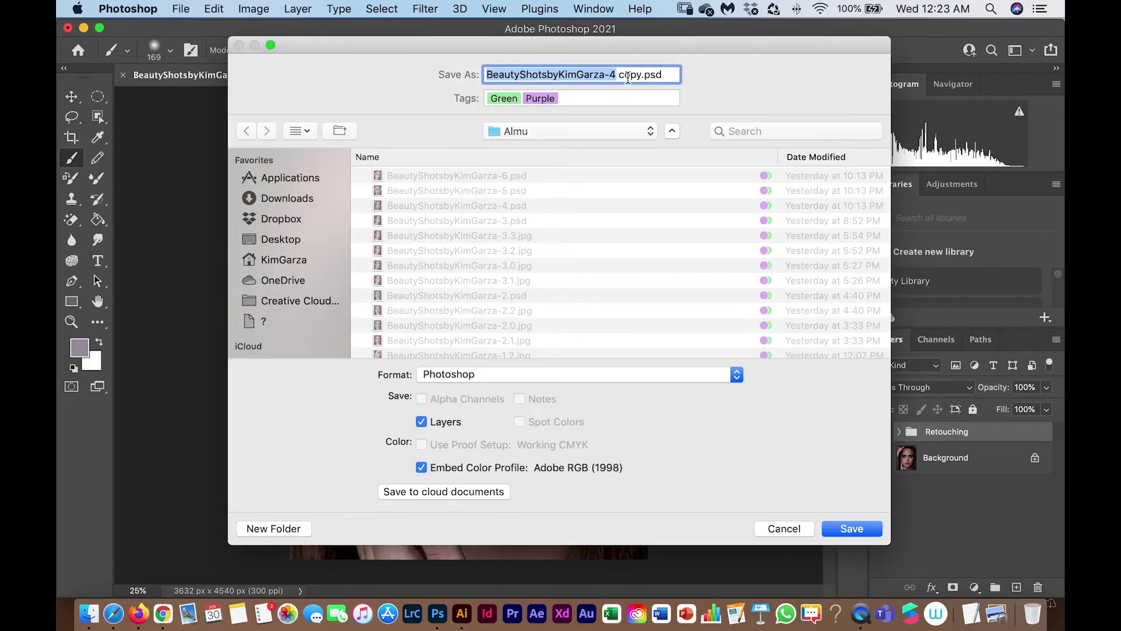
double_click(628, 75)
key(BackSpace)
key(BackSpace)
text(.1)
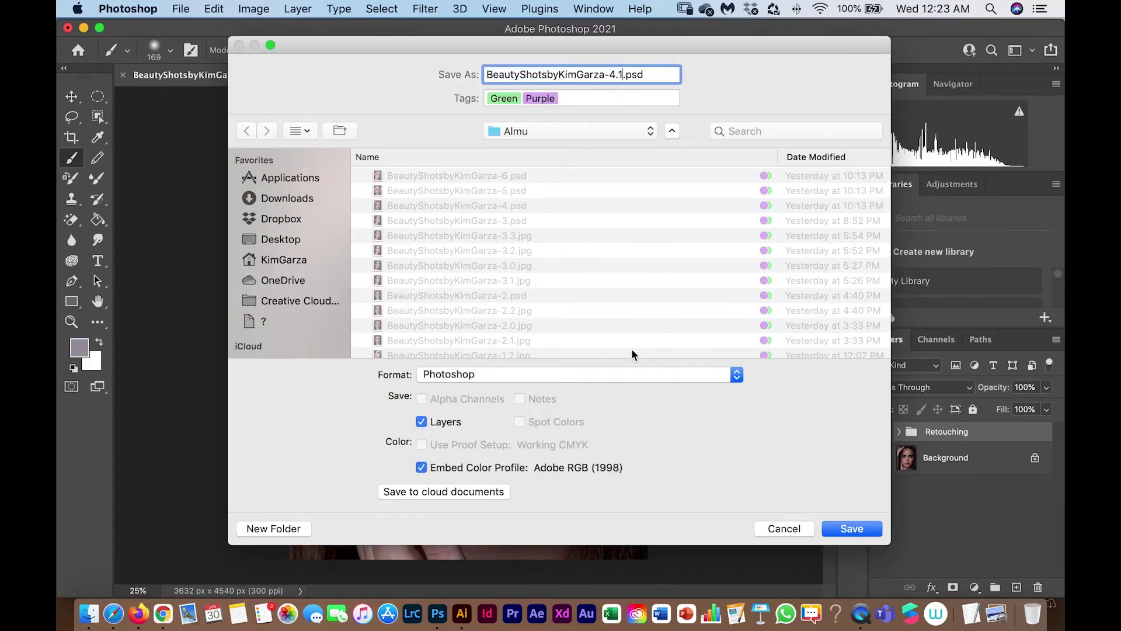
Save the copy in JPEG format at maximum quality 12
click(586, 372)
click(493, 474)
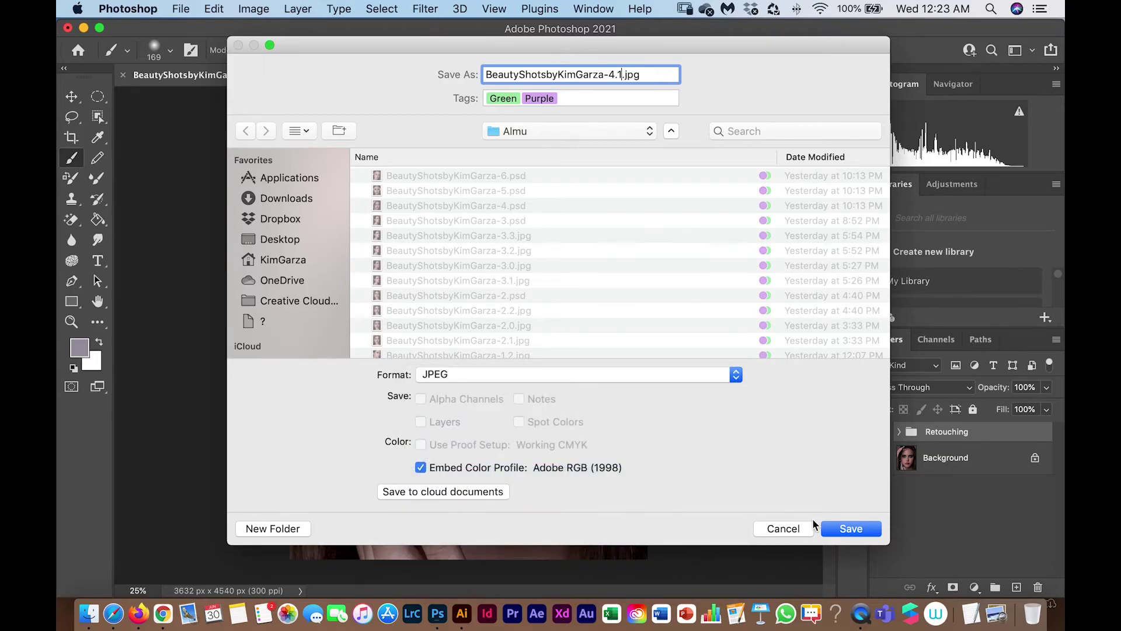
click(832, 529)
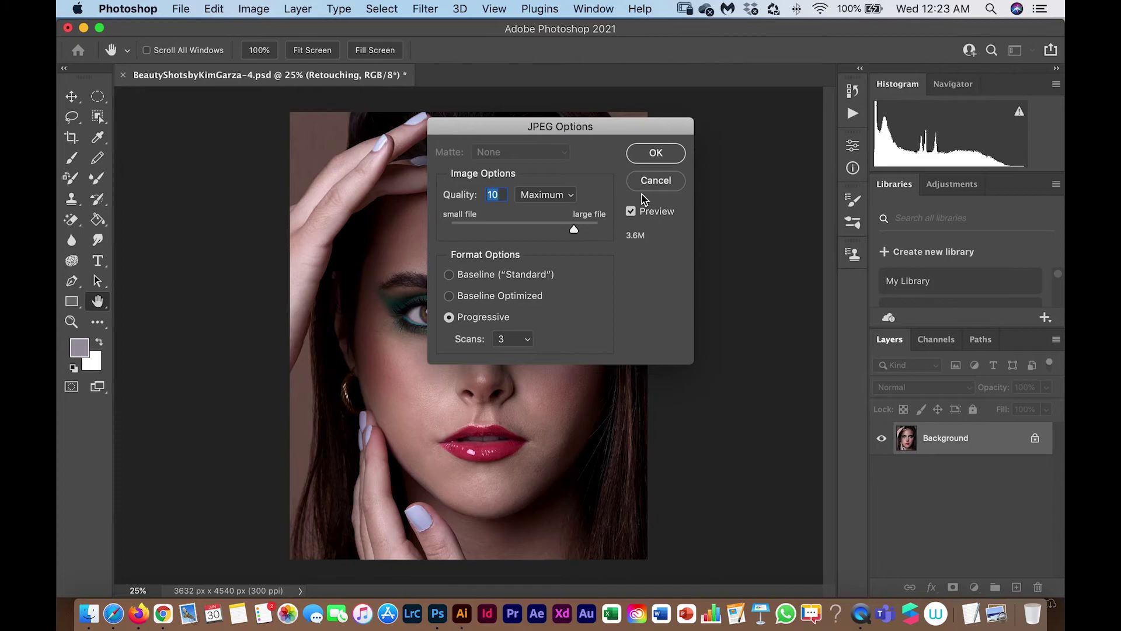
drag(581, 226, 614, 224)
click(655, 152)
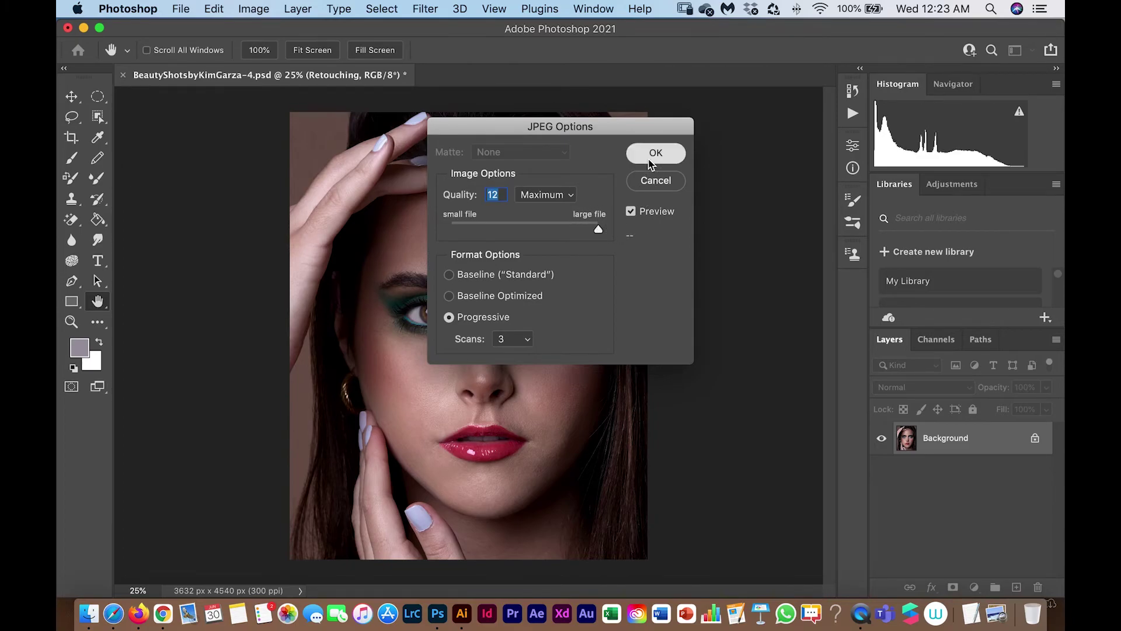
Hide the Retouching group so that only the original Background portrait shows
click(881, 432)
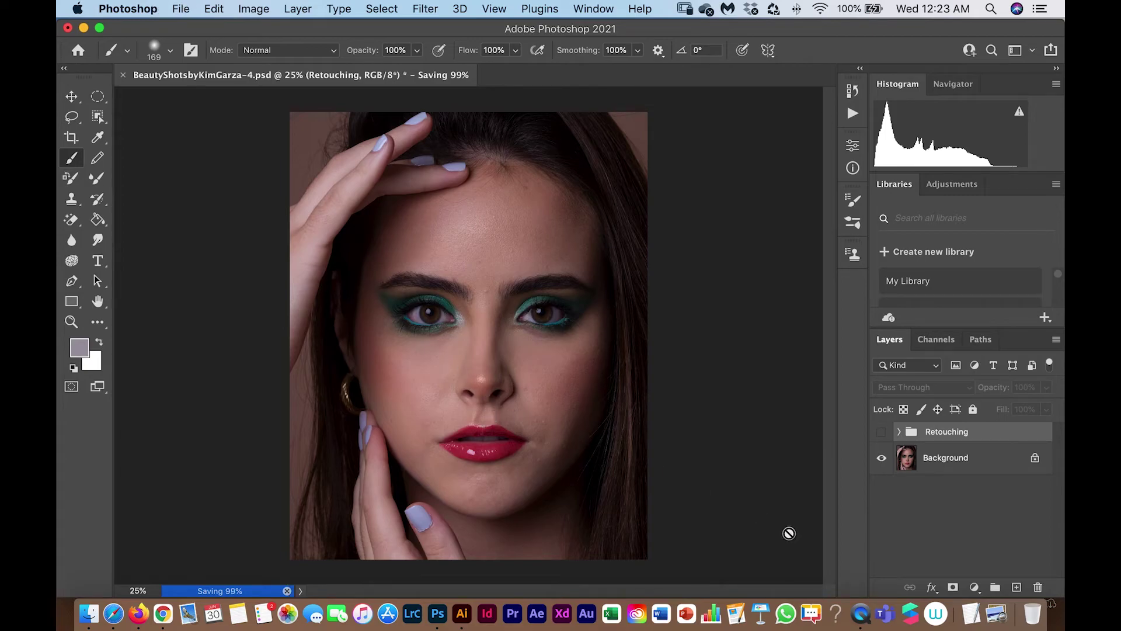
right_click(863, 620)
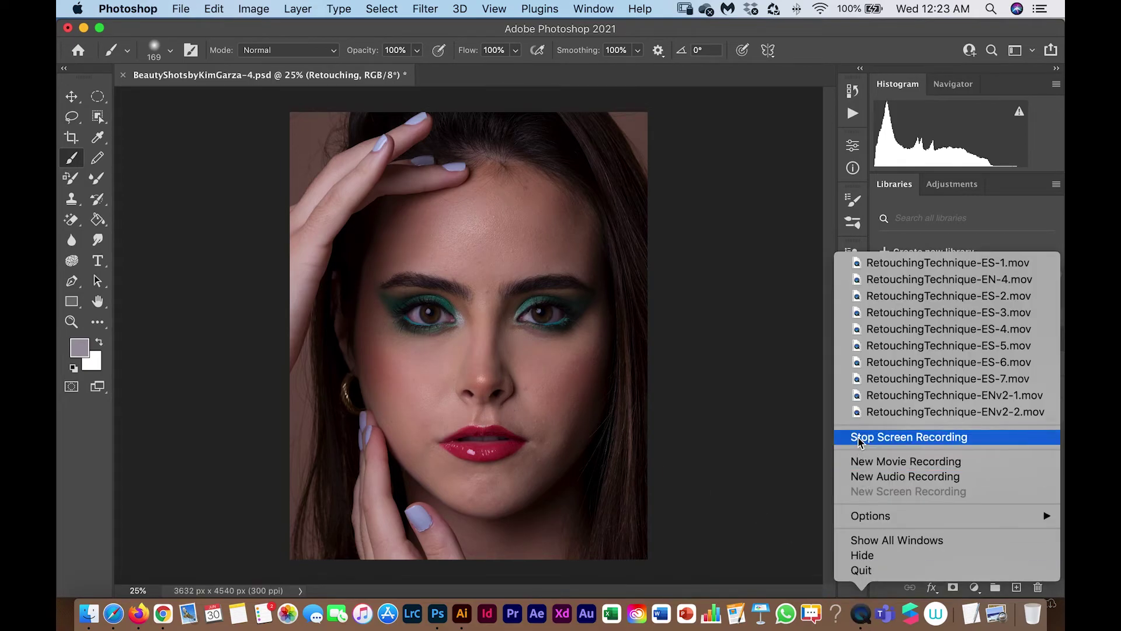
click(893, 437)
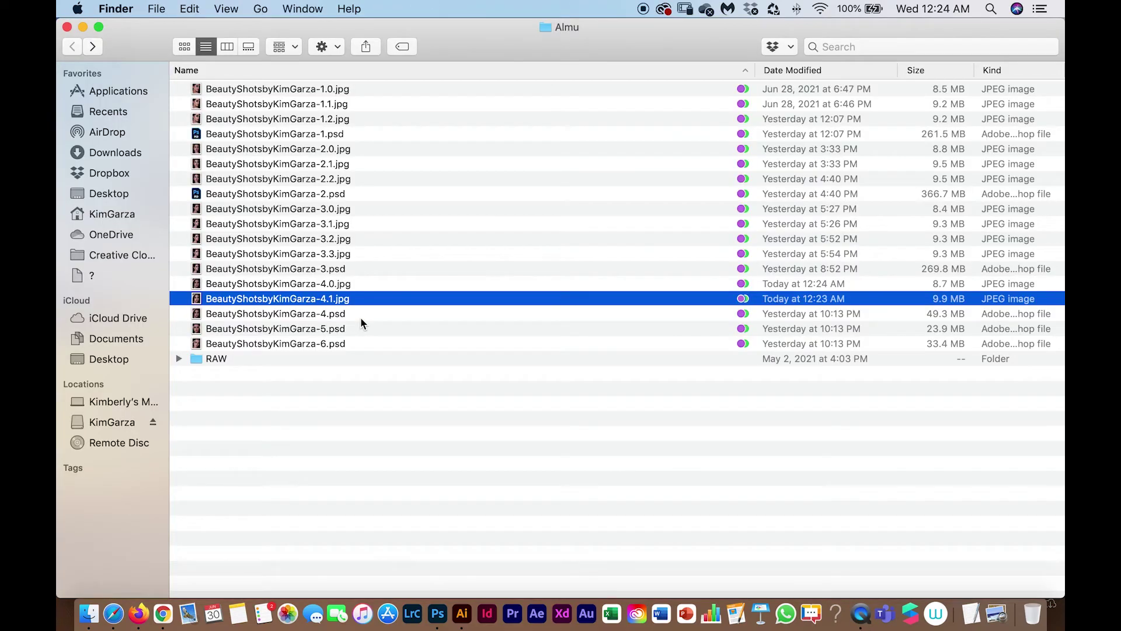
In Finder, preview the 4.0 and 4.1 JPEG files and alternate between them to compare the original and retouched portrait
click(355, 285)
key(space)
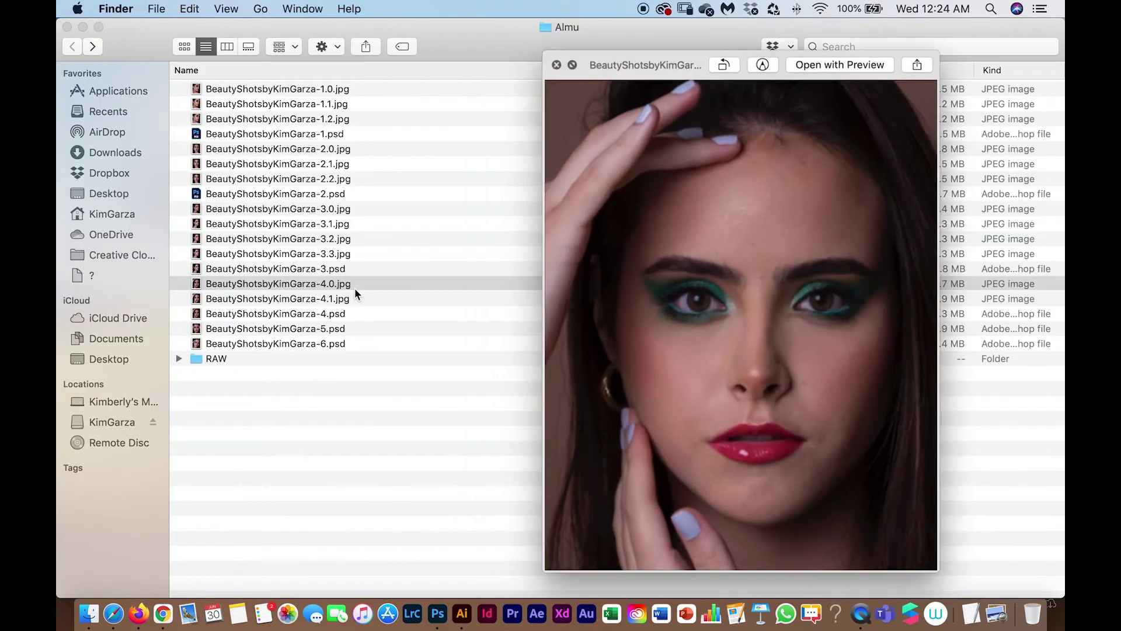
click(344, 284)
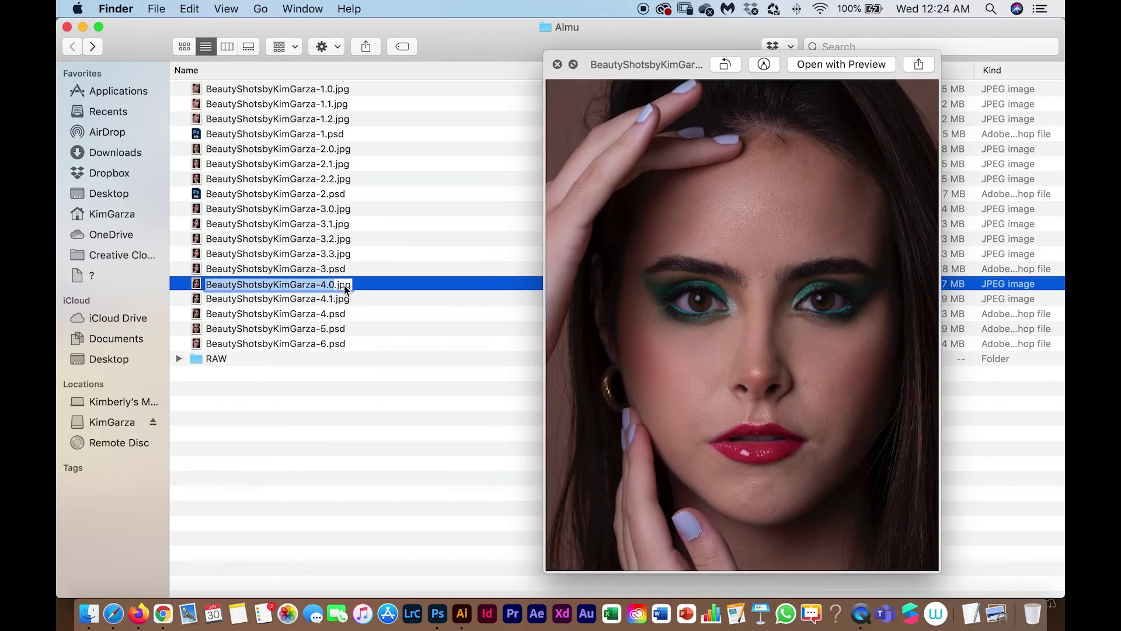
key(Down)
click(347, 297)
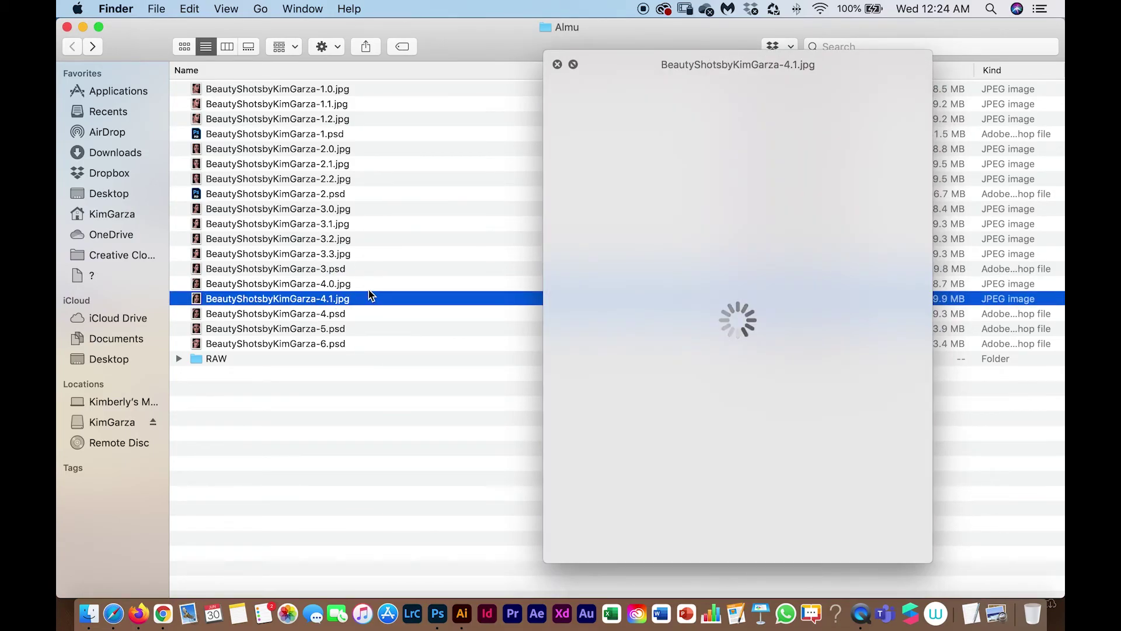
click(369, 289)
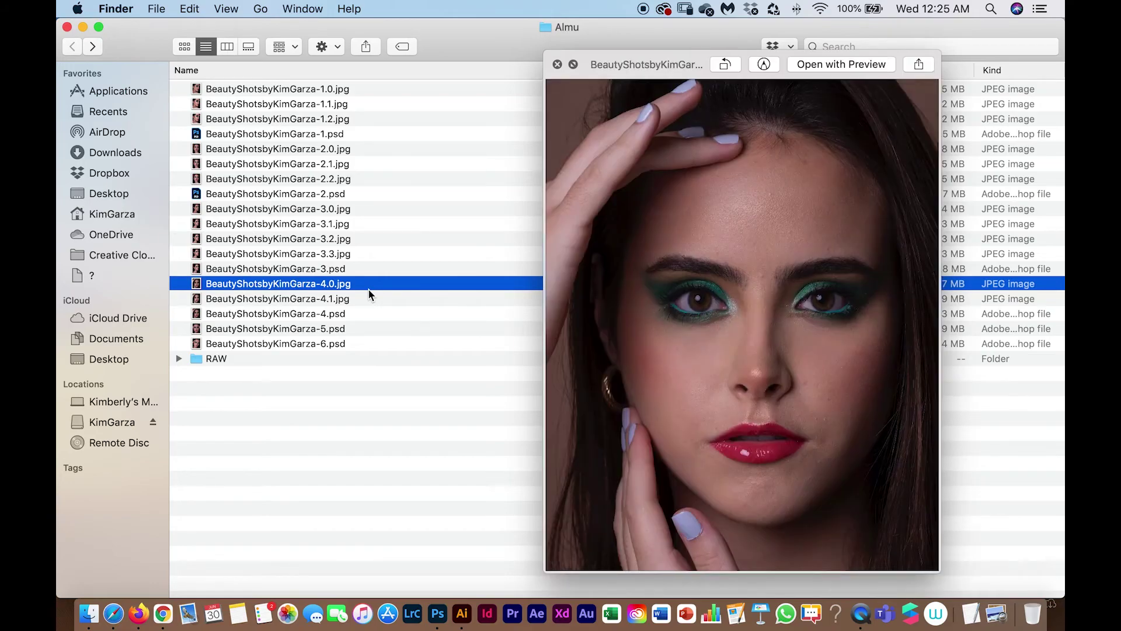
key(Down)
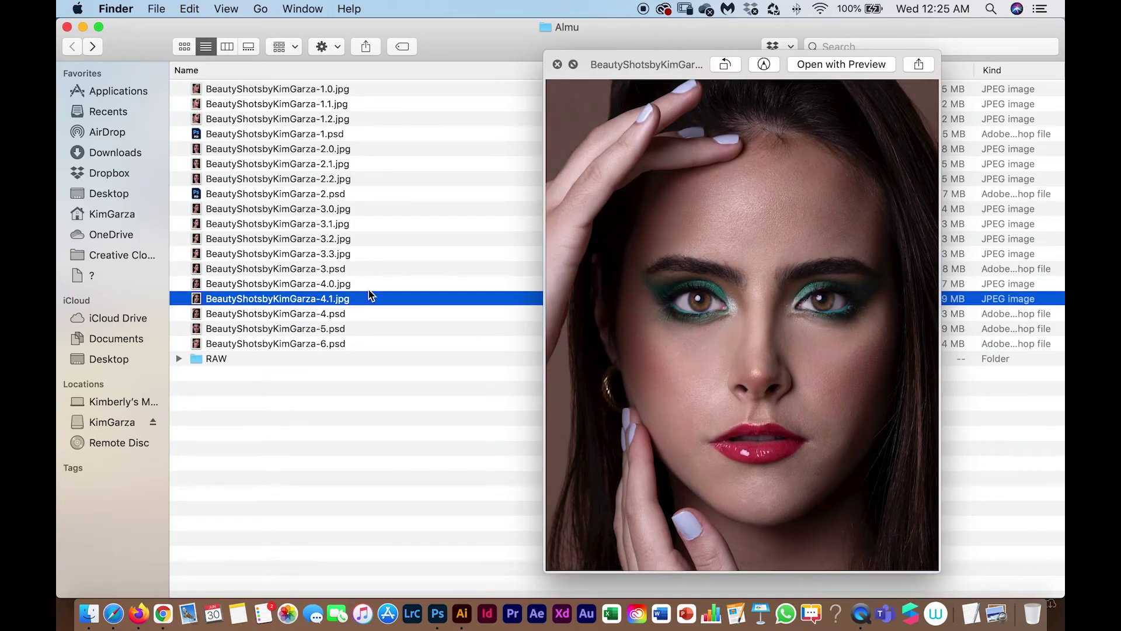
key(Up)
key(Down)
key(Up)
key(Down)
Preview the 1.0, 1.1 and 1.2 JPEG files in turn and alternate between 1.1 and 1.2 to compare the retouches
click(347, 91)
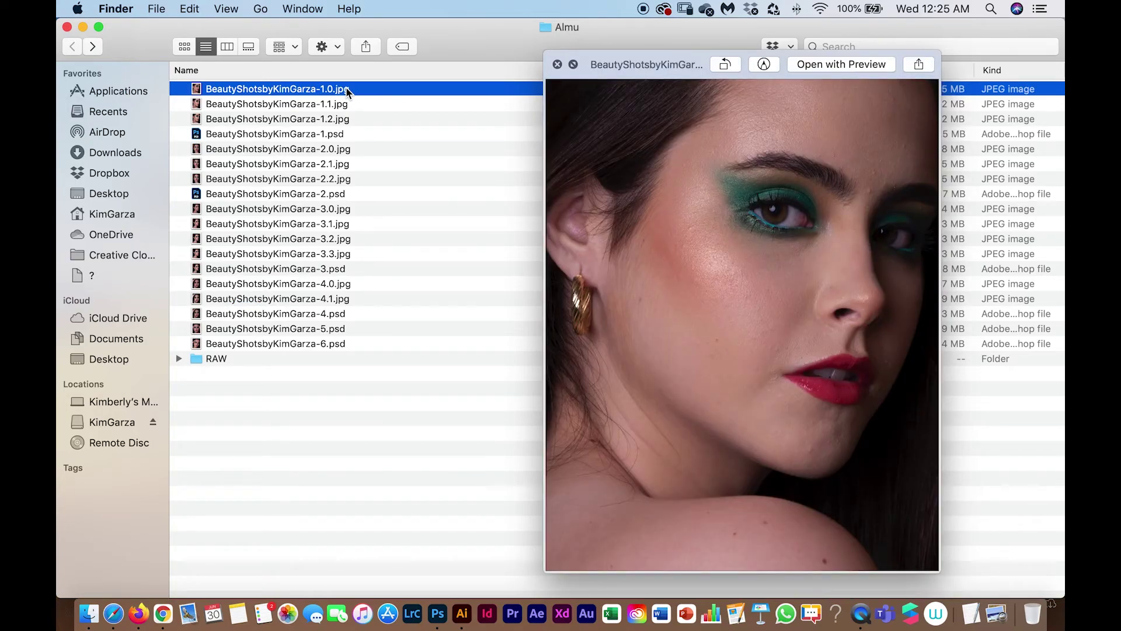
key(Down)
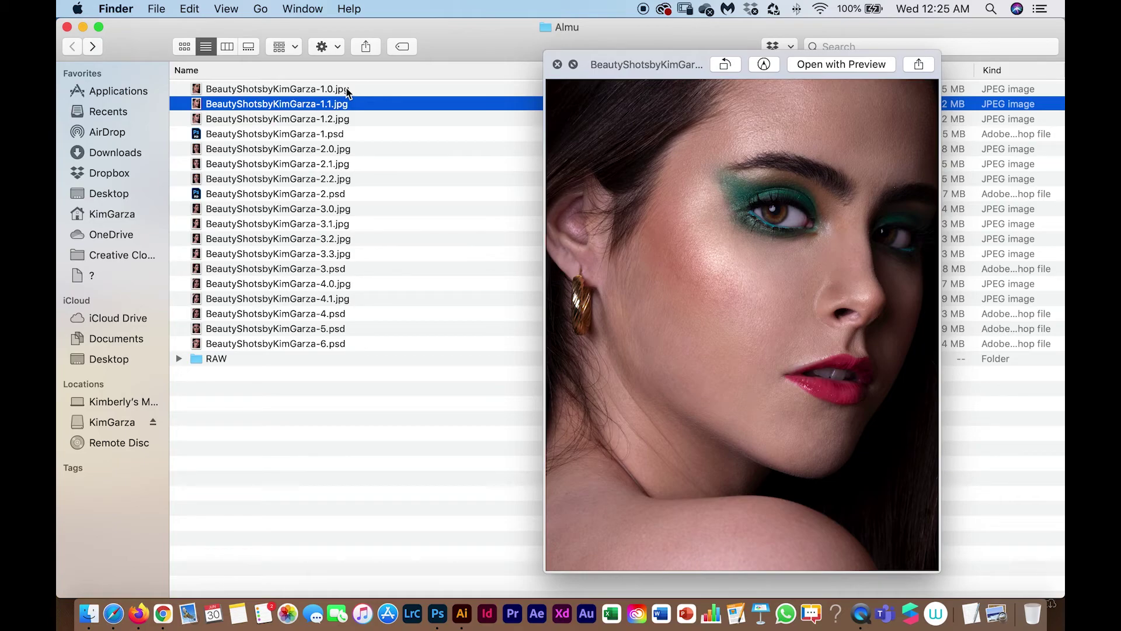
key(Down)
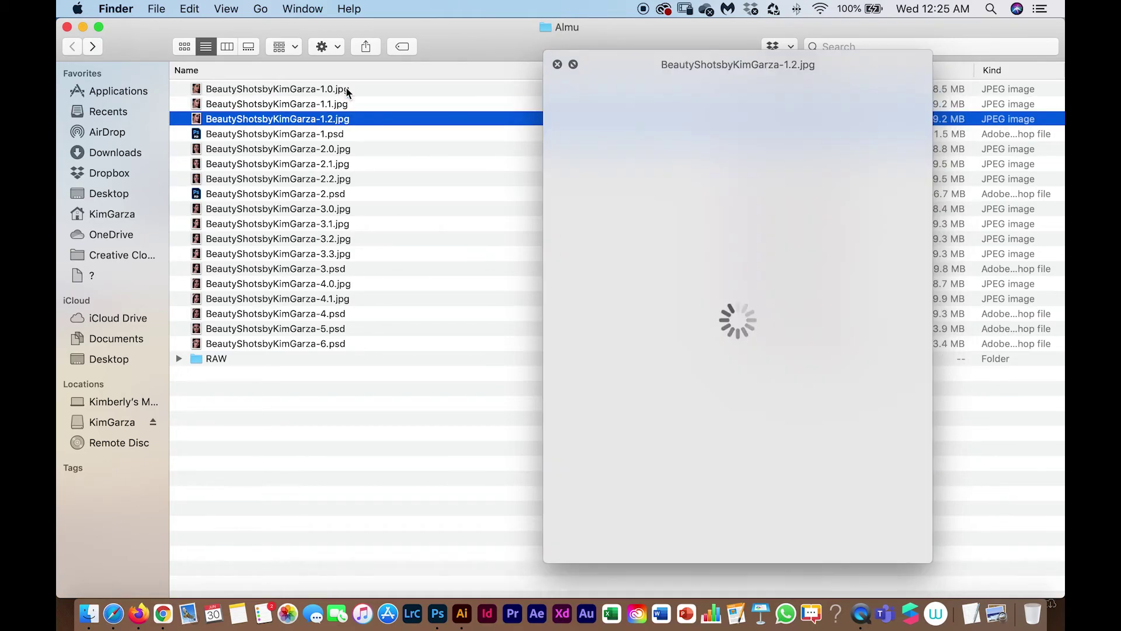
key(Up)
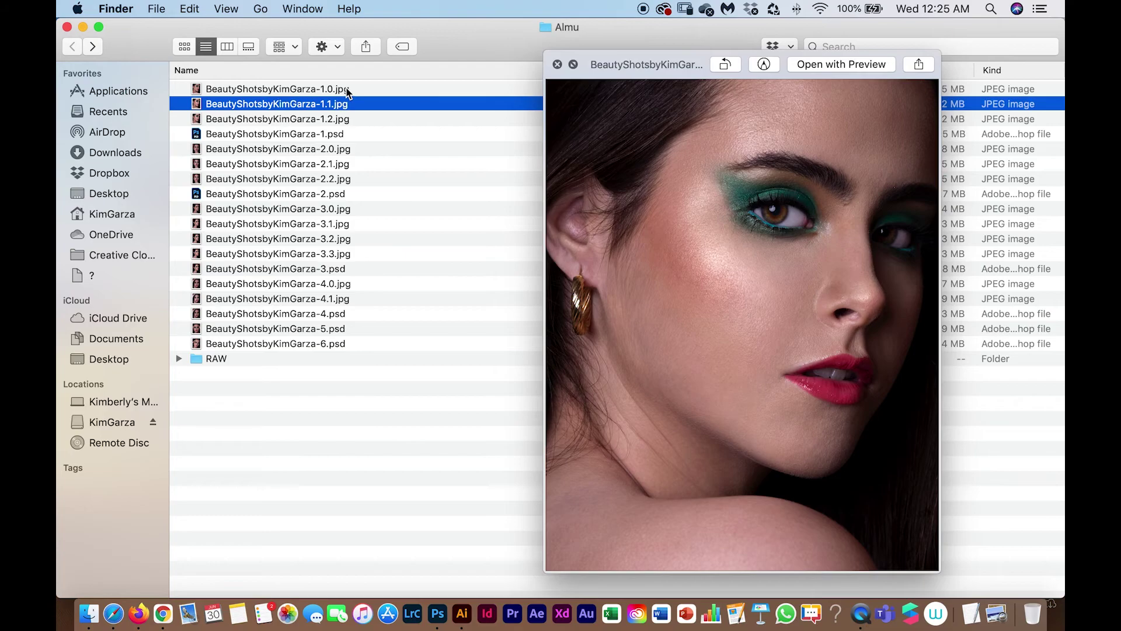
key(Down)
key(Up)
key(Down)
key(Up)
key(Down)
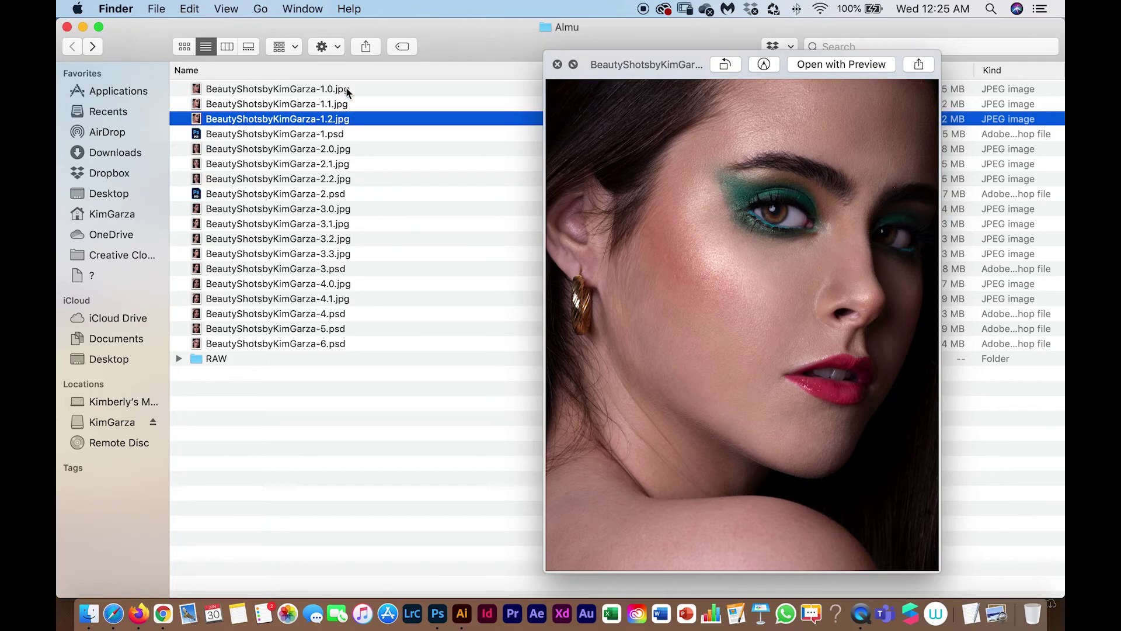
Preview the 2.0, 2.1 and 2.2 JPEG files in turn and alternate between neighbouring versions to compare the retouches
click(348, 150)
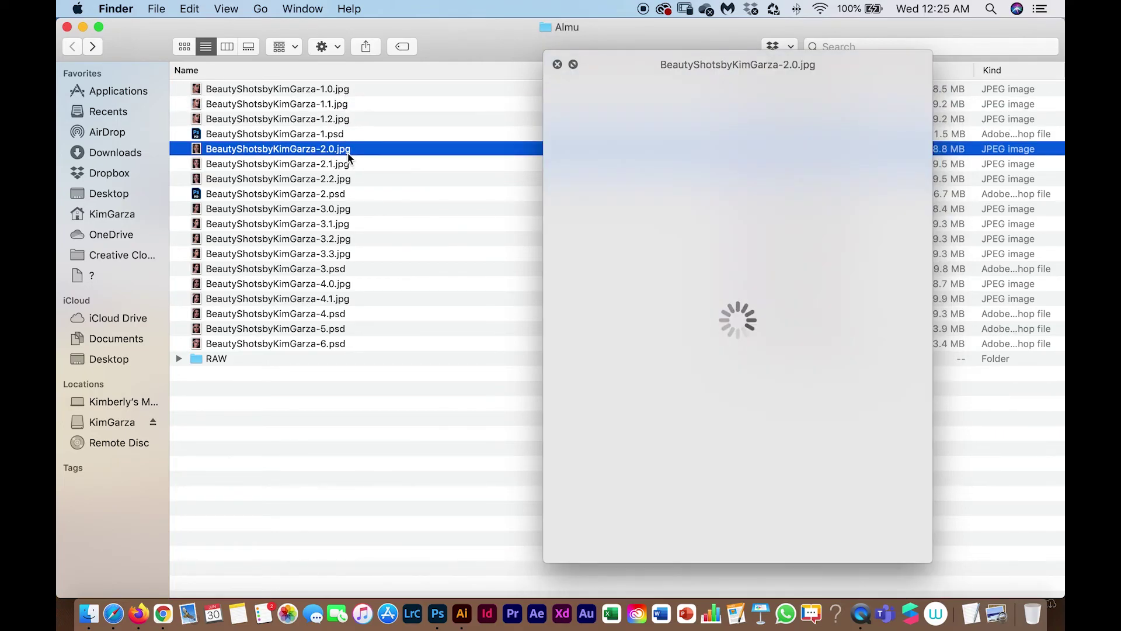
key(Down)
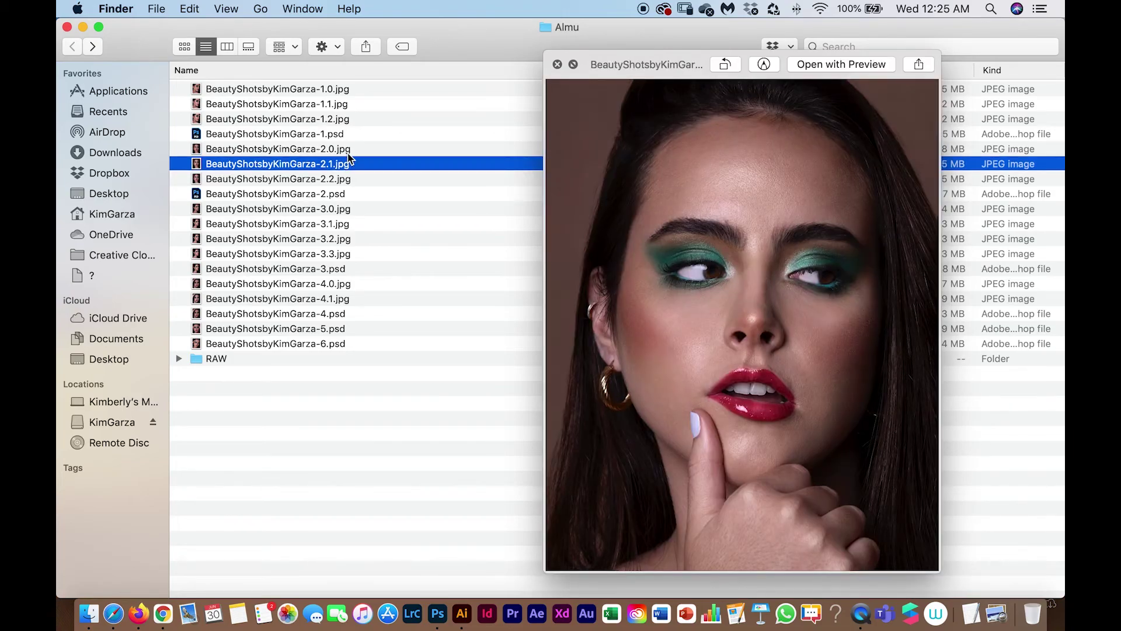
key(Up)
key(Down)
key(Down)
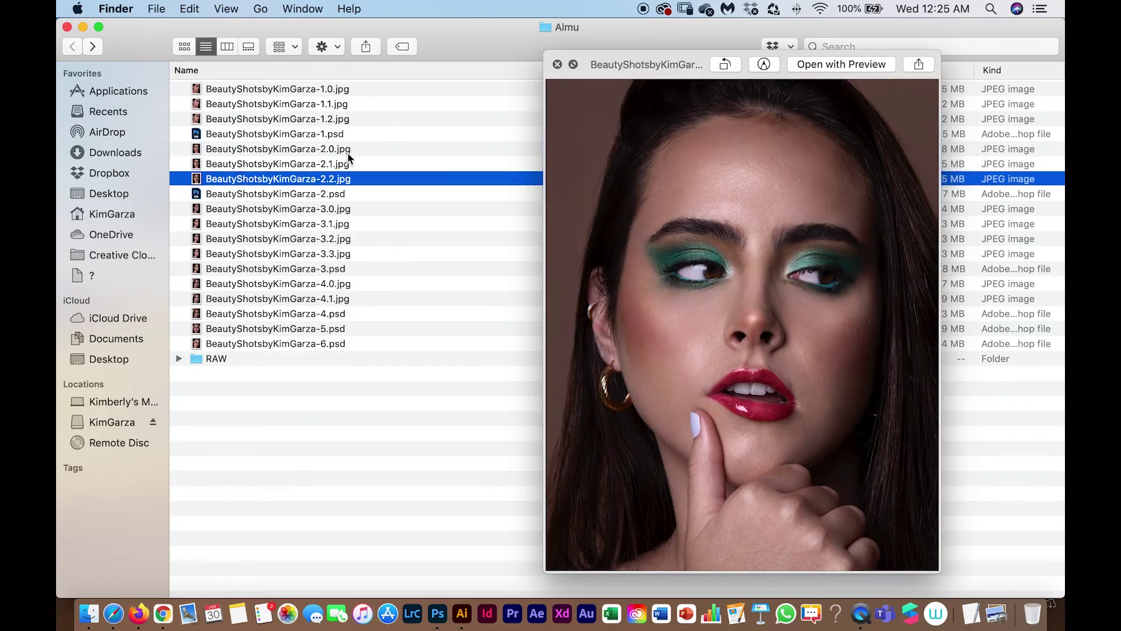
key(Up)
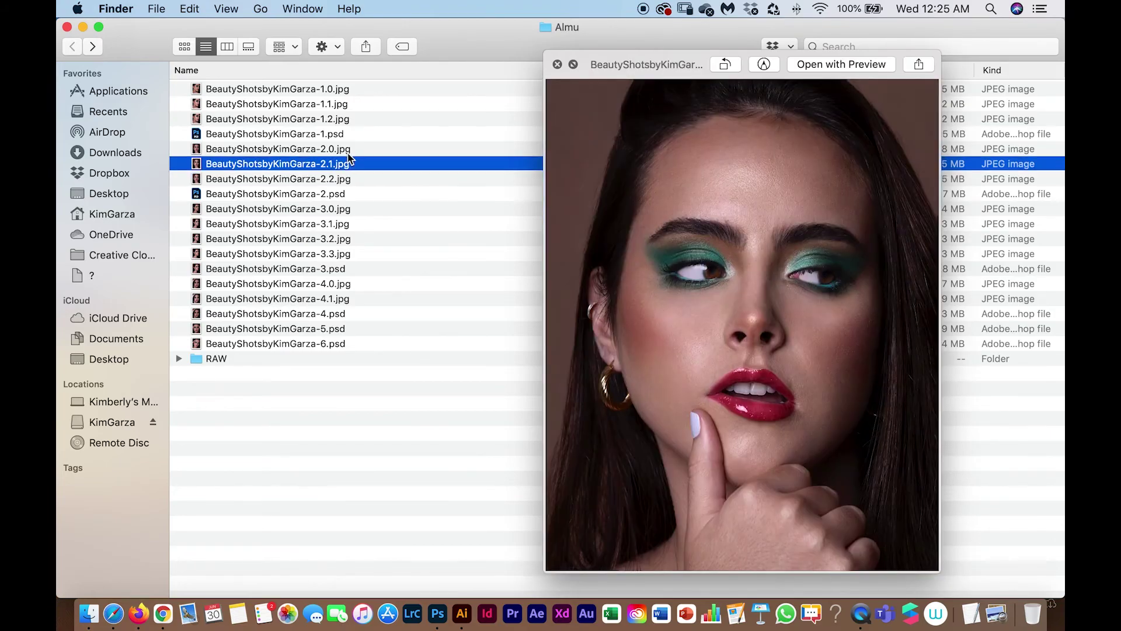
key(Down)
key(Up)
key(Down)
key(Up)
key(Down)
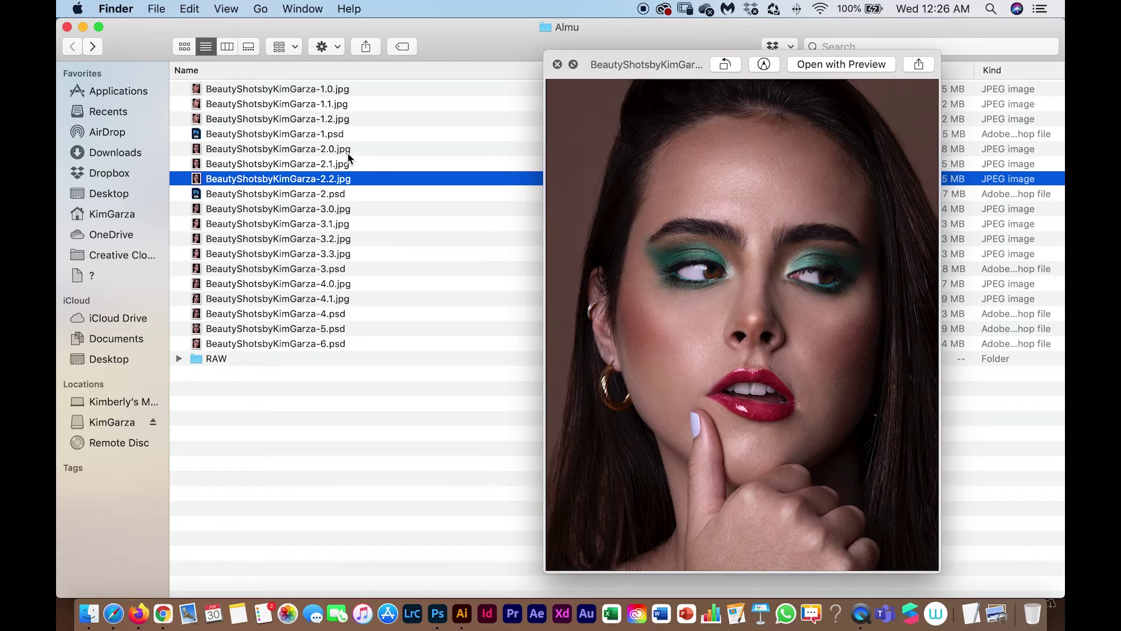
Preview the 3.0, 3.1 and 3.2 JPEG files in turn and alternate between 3.1 and 3.2 to compare the retouches
click(348, 211)
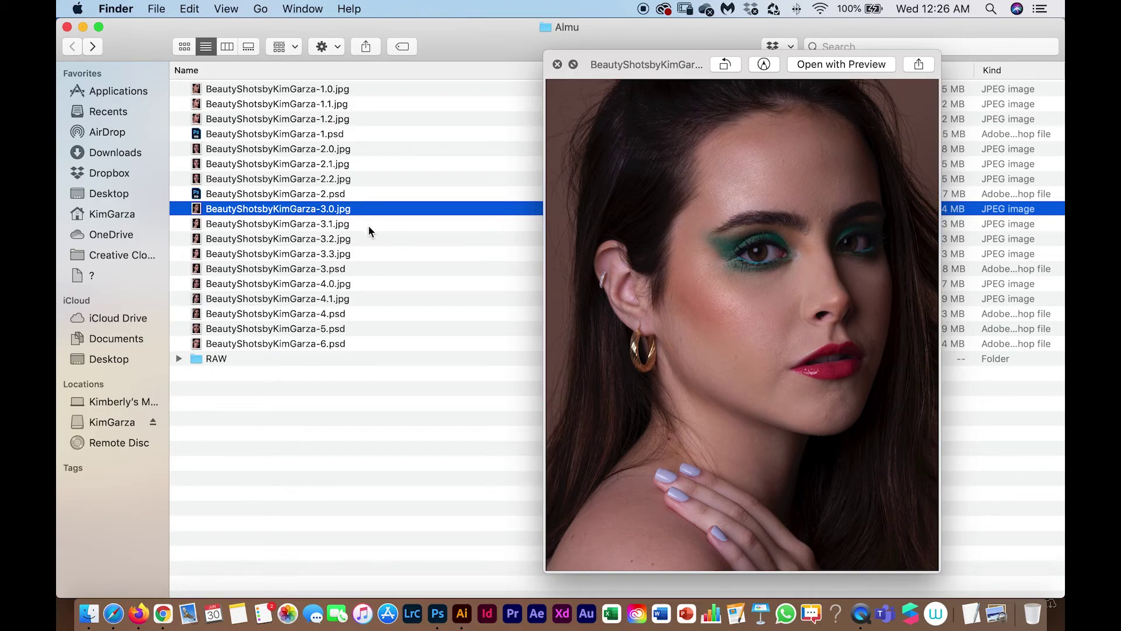
click(368, 225)
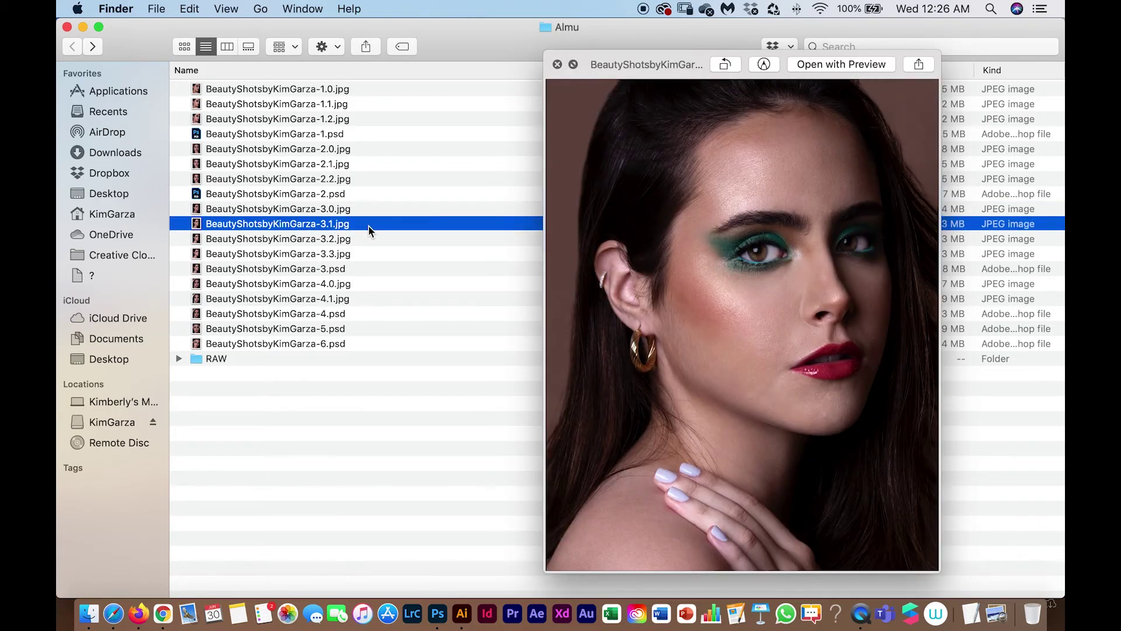
key(Down)
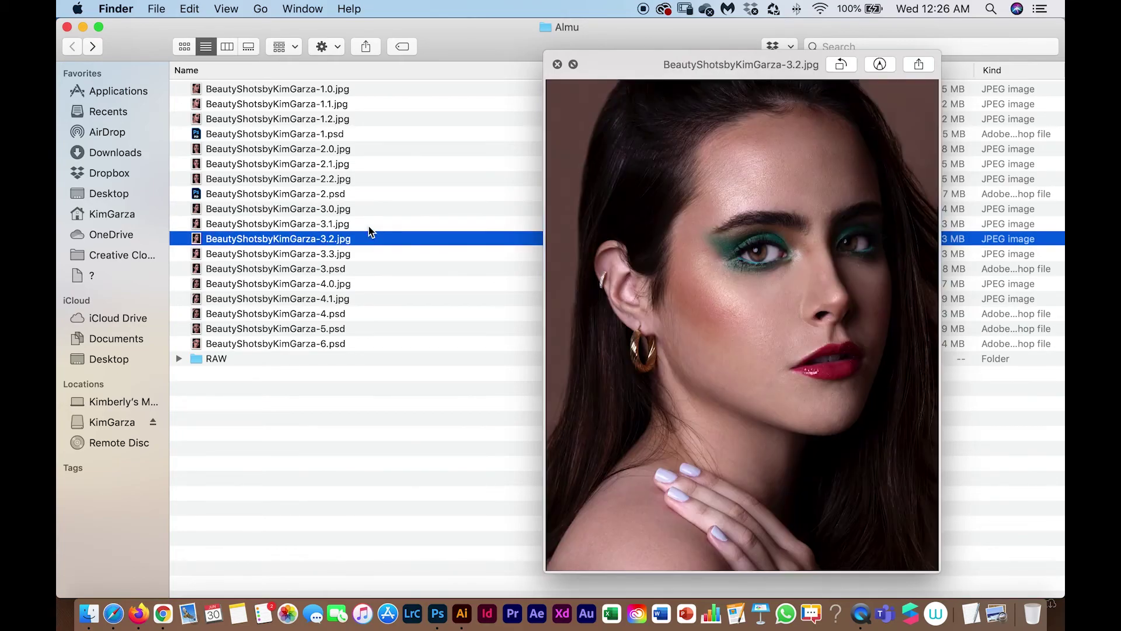
key(Up)
key(Down)
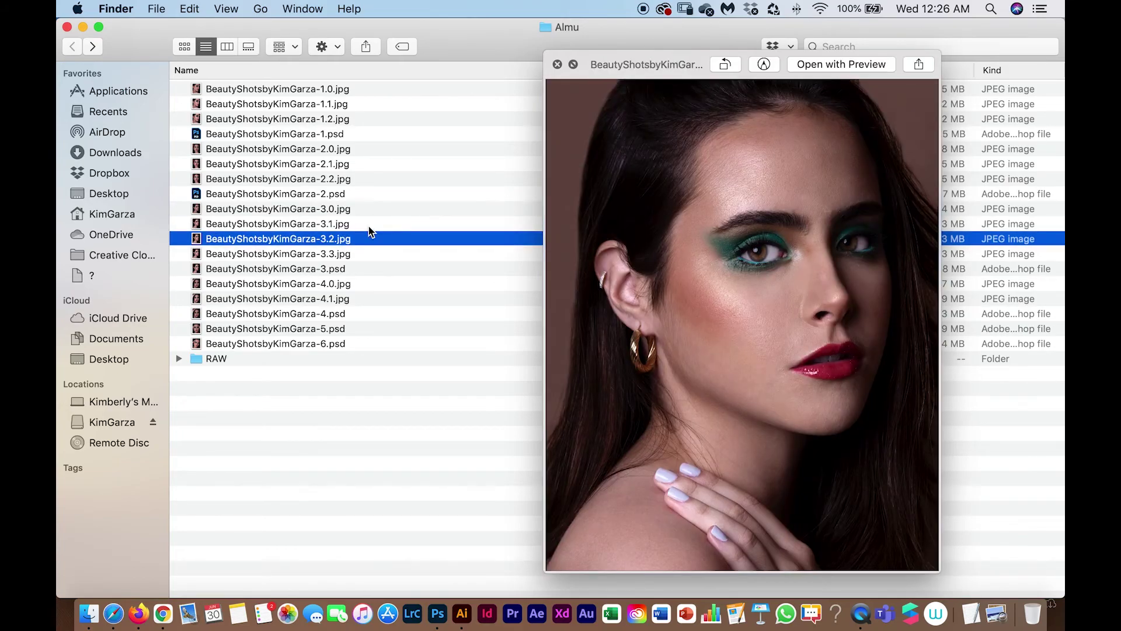